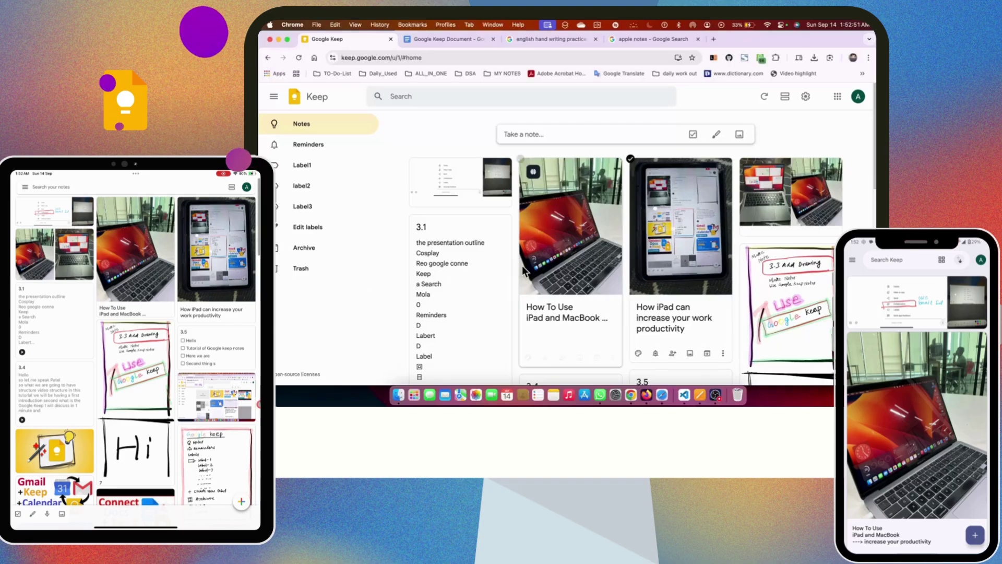
scroll(522, 265, up, 1)
scroll(471, 137, down, 1)
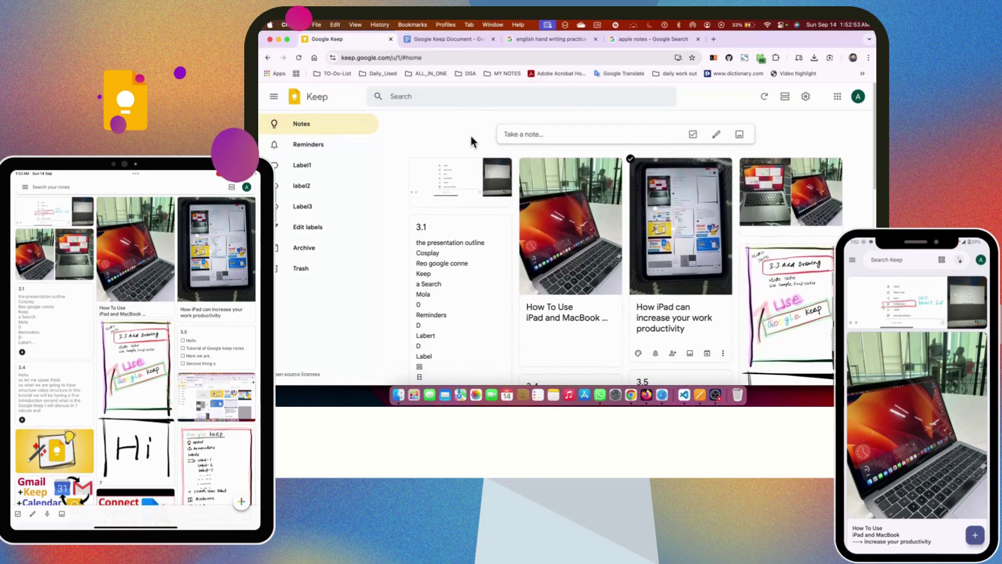
scroll(460, 135, up, 1)
scroll(472, 136, down, 1)
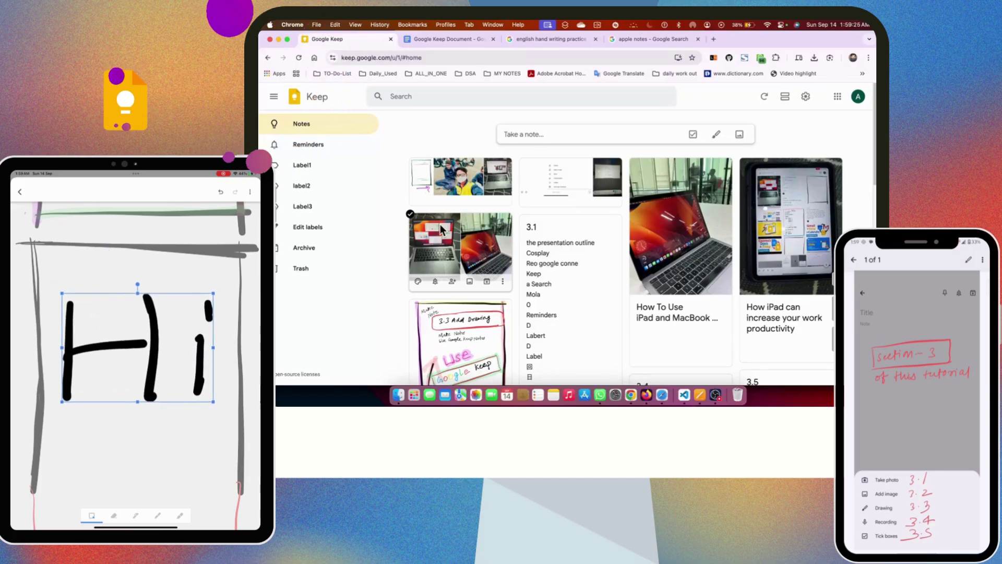
Look through the notes on the Keep home page, from the photo notes down to the handwritten drawing note
scroll(528, 258, down, 5)
scroll(528, 258, up, 3)
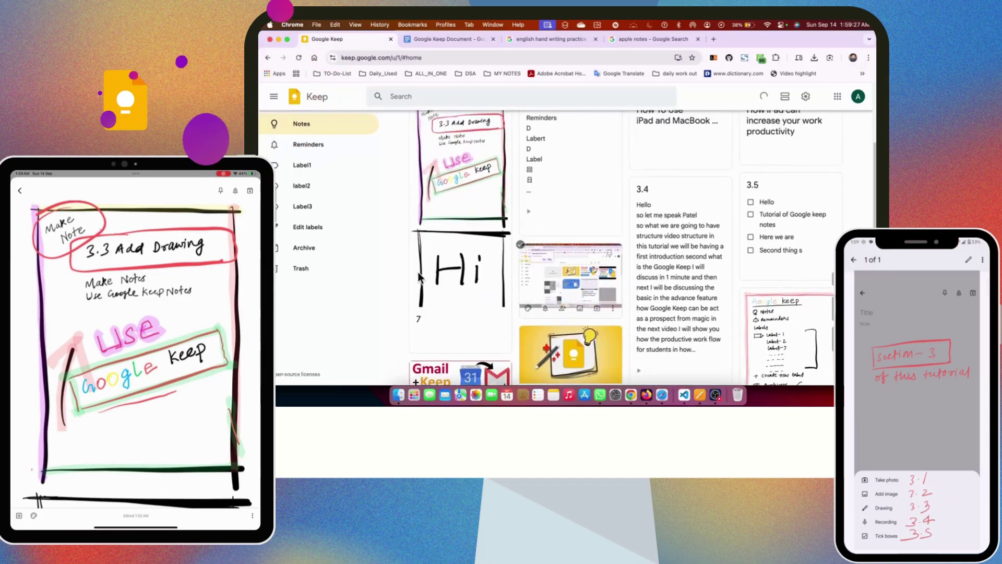
scroll(441, 258, up, 3)
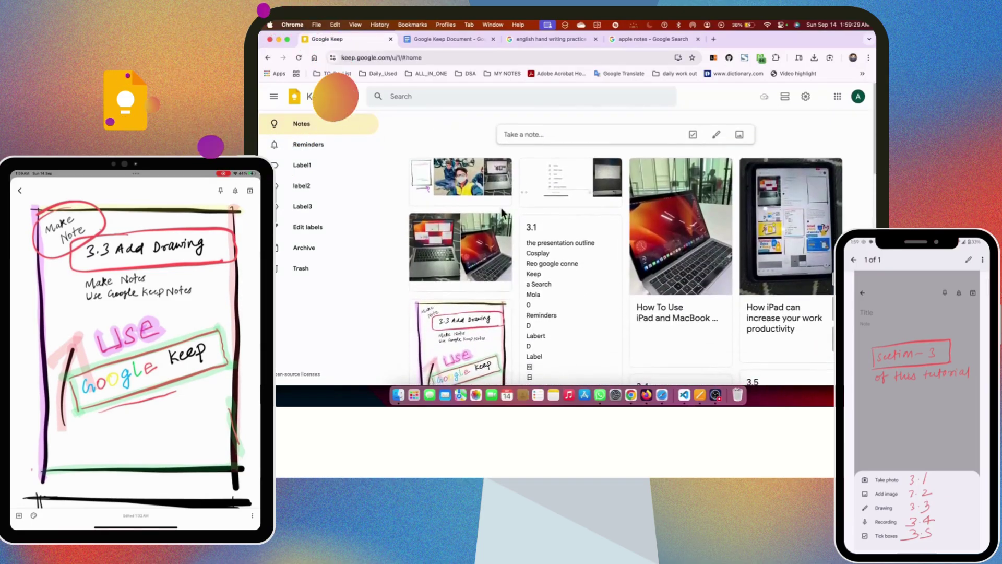
scroll(501, 208, down, 5)
scroll(500, 208, up, 5)
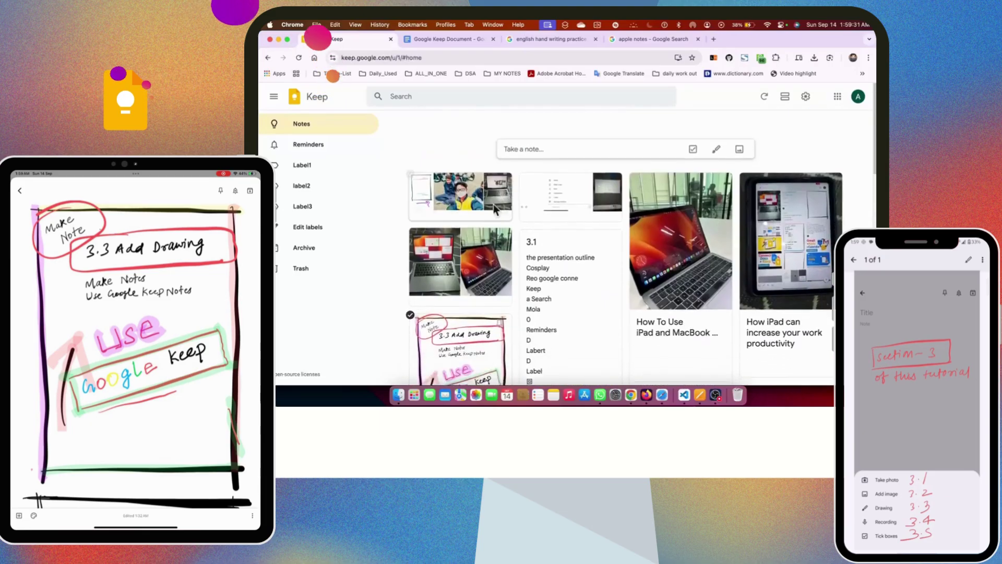
scroll(493, 204, down, 1)
scroll(456, 181, down, 8)
scroll(463, 212, up, 3)
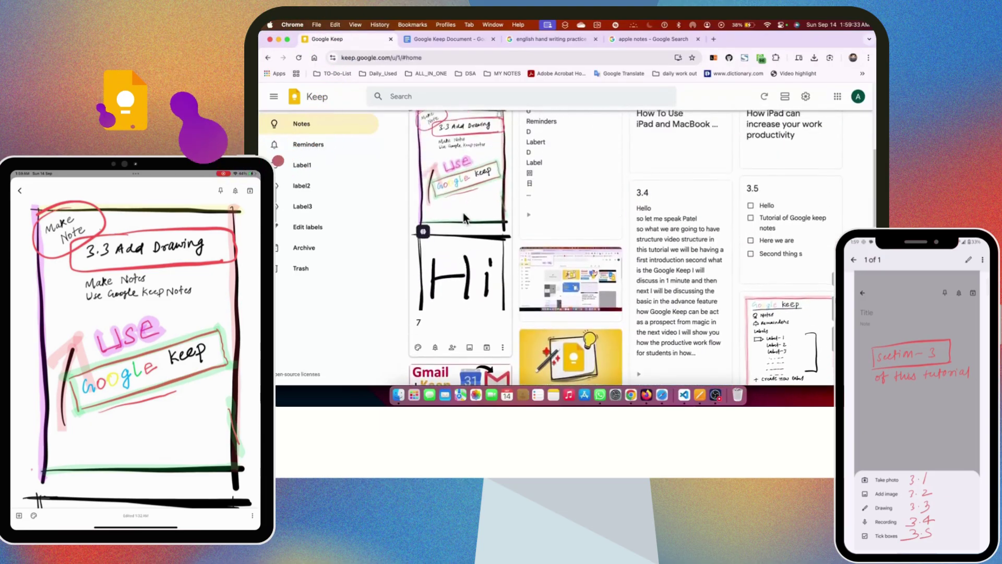
scroll(463, 212, up, 1)
scroll(462, 212, down, 1)
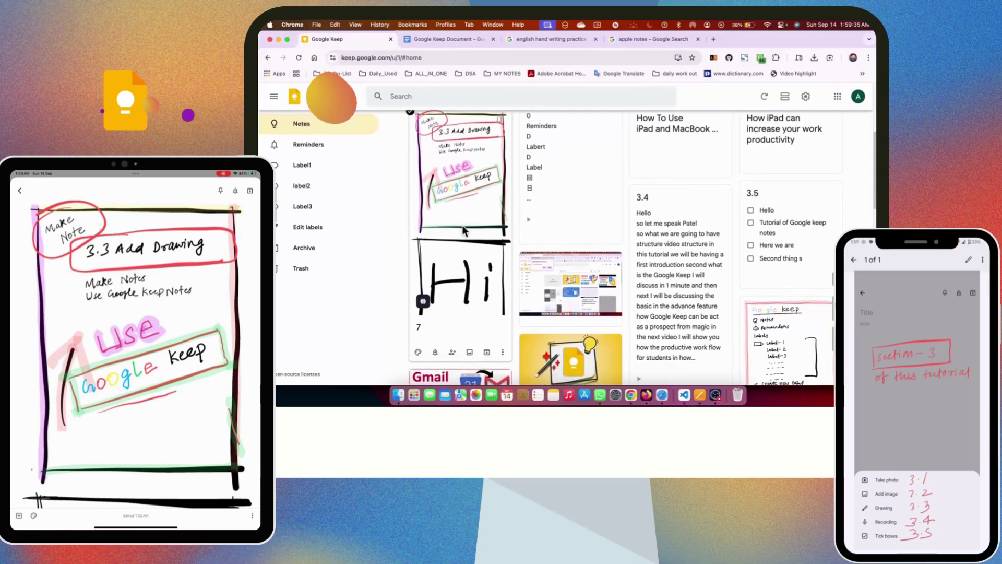
Open the handwritten "Add Drawing" note, look through its pages down to the title 7, and close it
click(473, 235)
scroll(475, 236, down, 5)
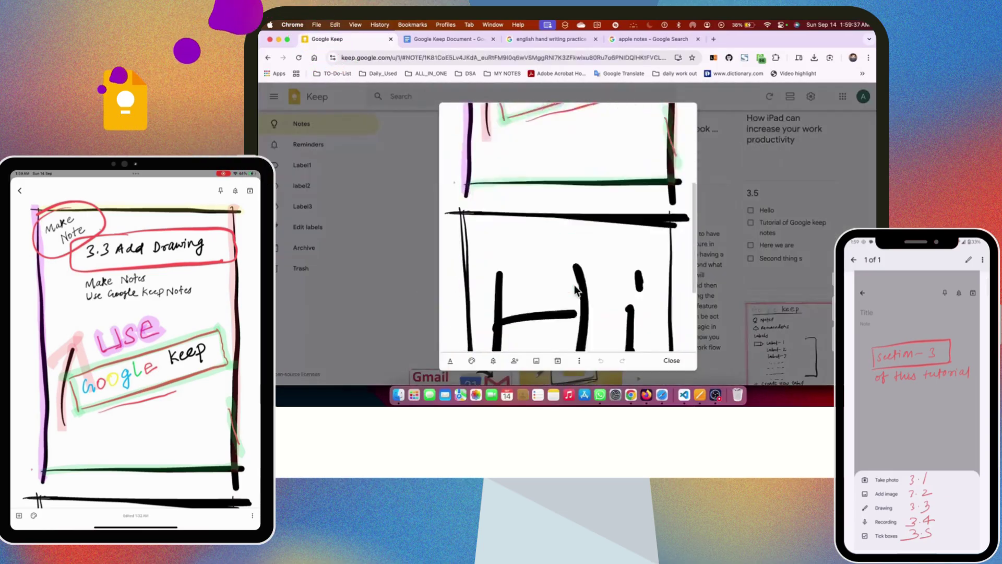
scroll(574, 285, up, 5)
scroll(574, 285, down, 5)
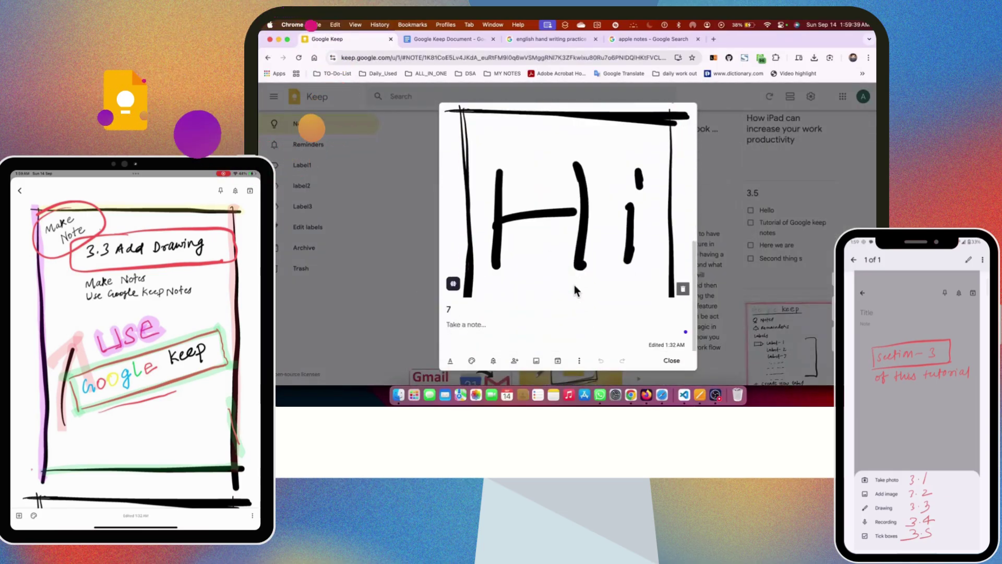
key(Escape)
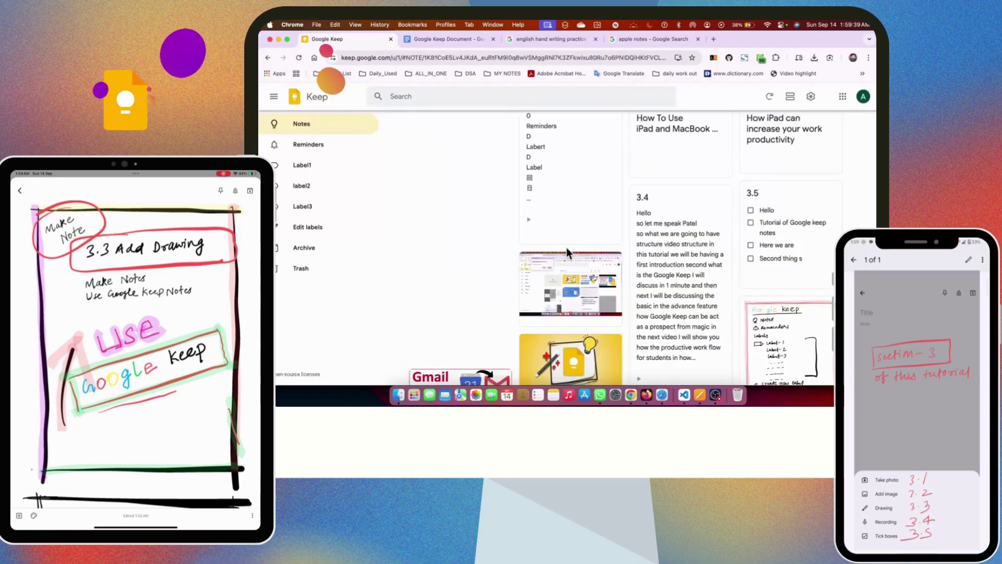
Reopen the note titled 7 and bring its drawing up in the full-screen editor at the red and purple scribble
click(468, 244)
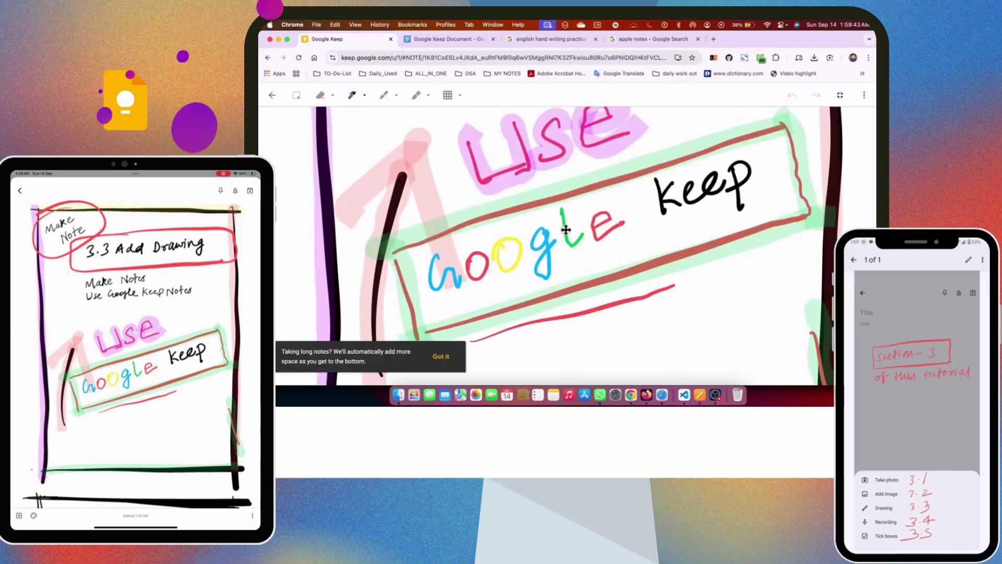
scroll(566, 230, down, 10)
scroll(566, 230, down, 10)
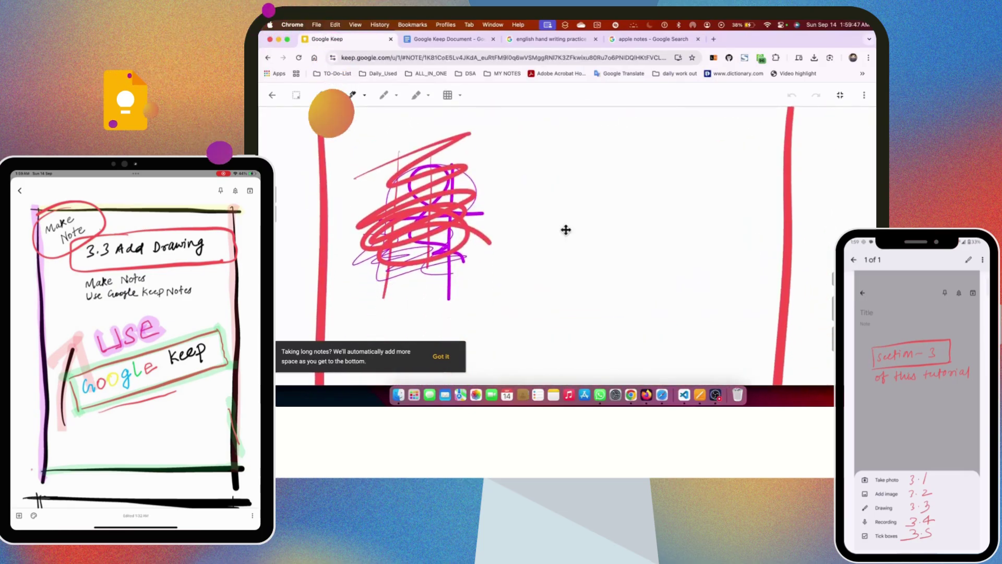
scroll(566, 230, up, 5)
scroll(566, 230, up, 2)
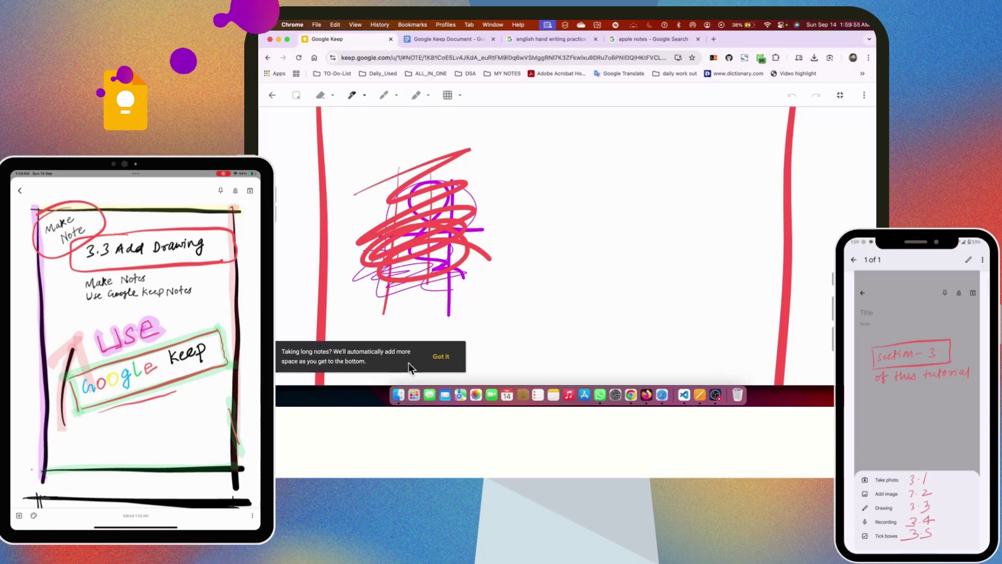
Dismiss the tip about long notes and examine the drawing page around the scribble
click(437, 358)
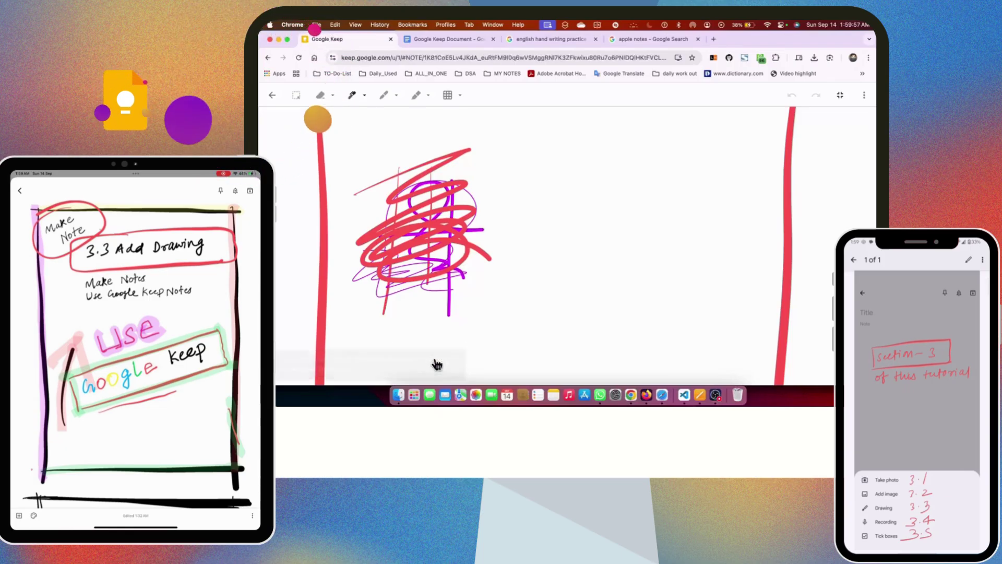
scroll(585, 321, down, 2)
scroll(584, 321, down, 1)
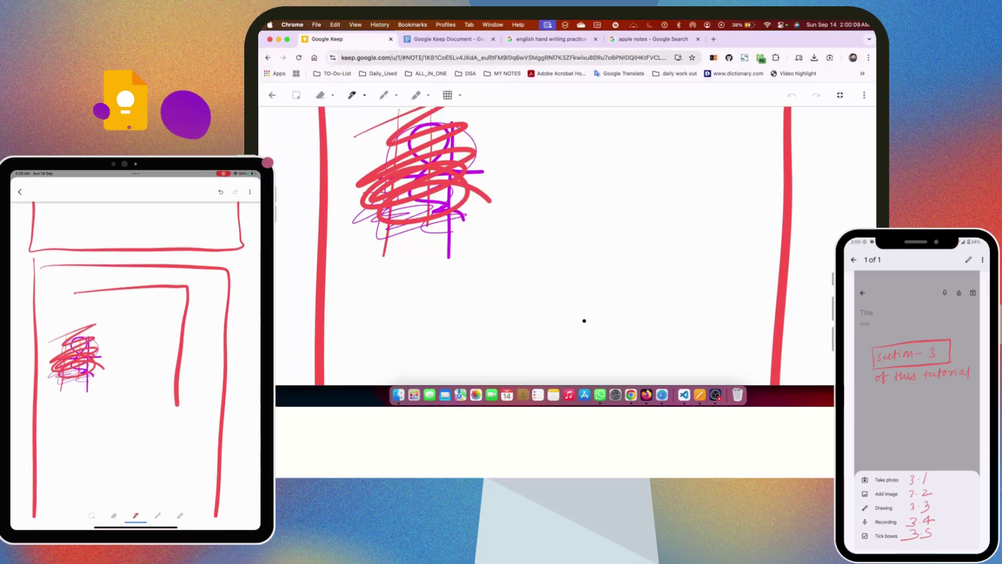
scroll(584, 321, up, 2)
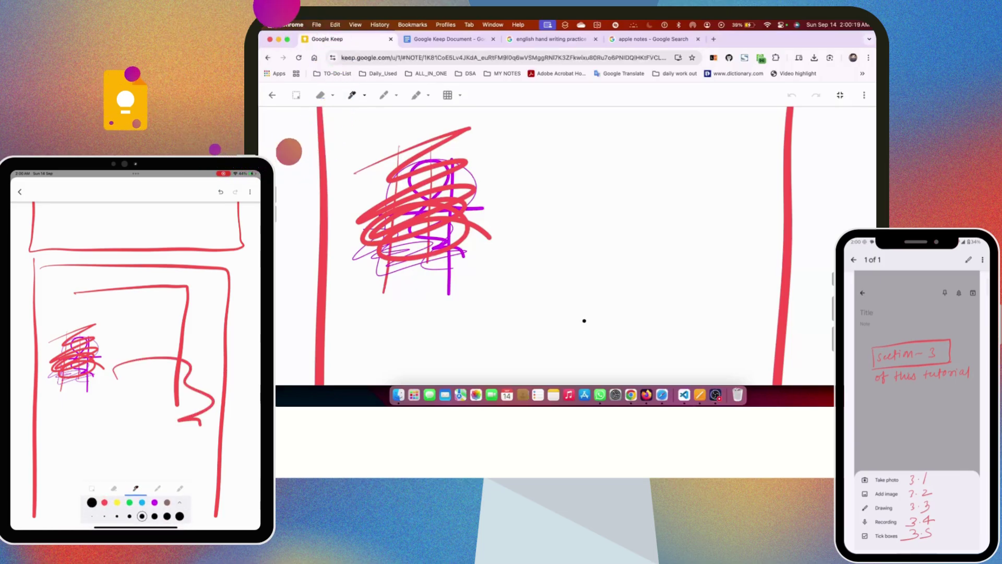
scroll(601, 261, up, 3)
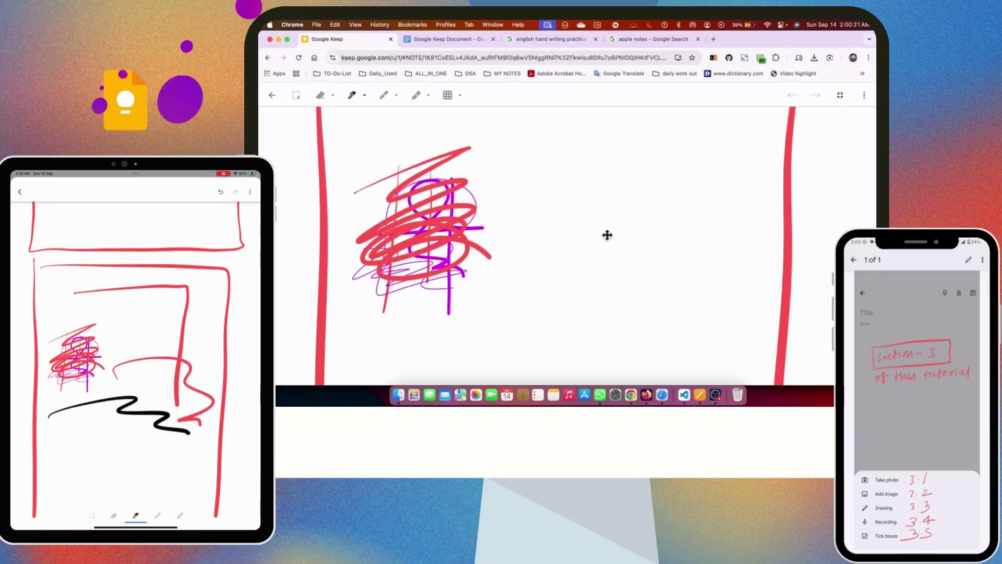
scroll(608, 235, down, 8)
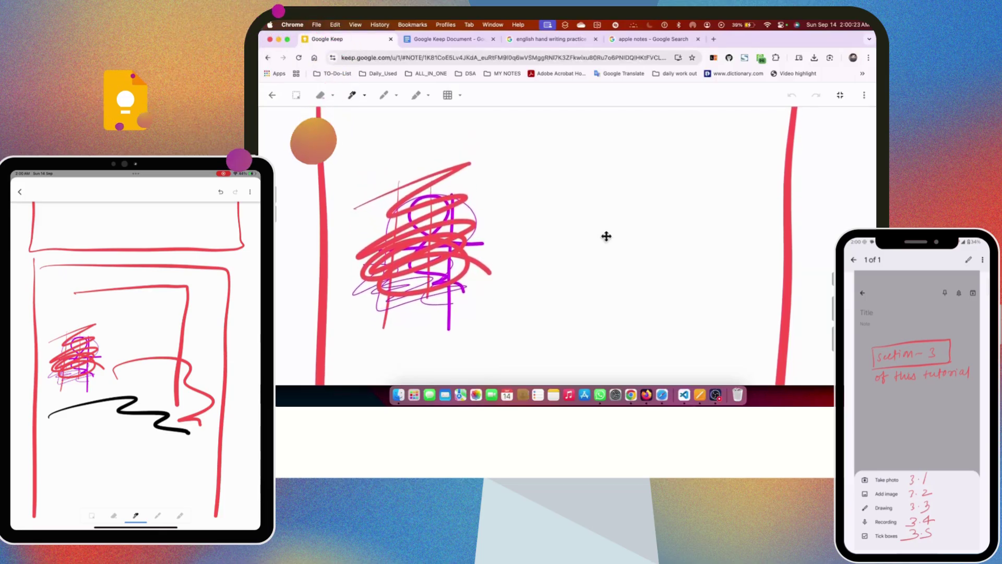
scroll(607, 236, up, 1)
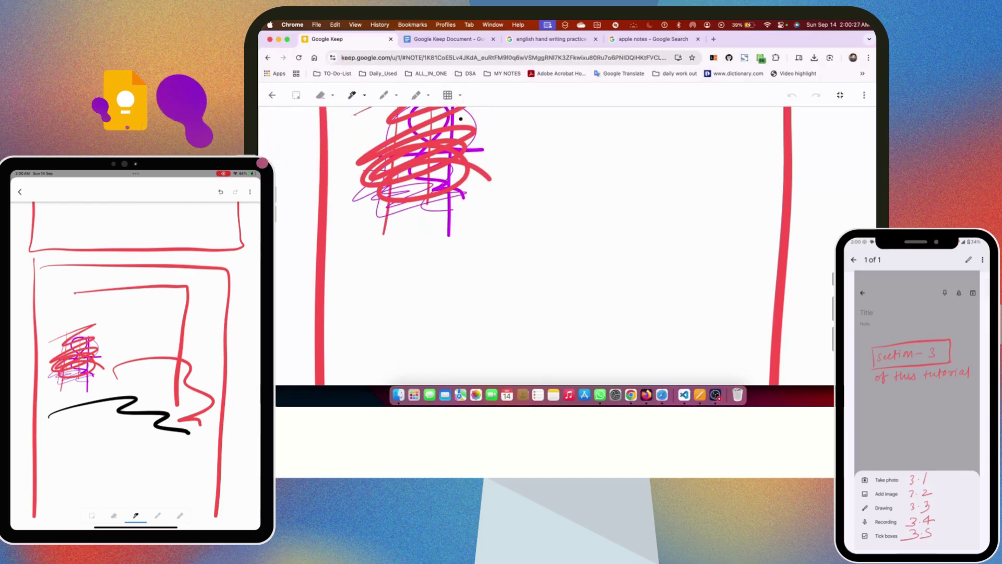
Try the Dots, Rules and None backgrounds on the drawing, and settle on the Square grid
click(456, 95)
click(432, 124)
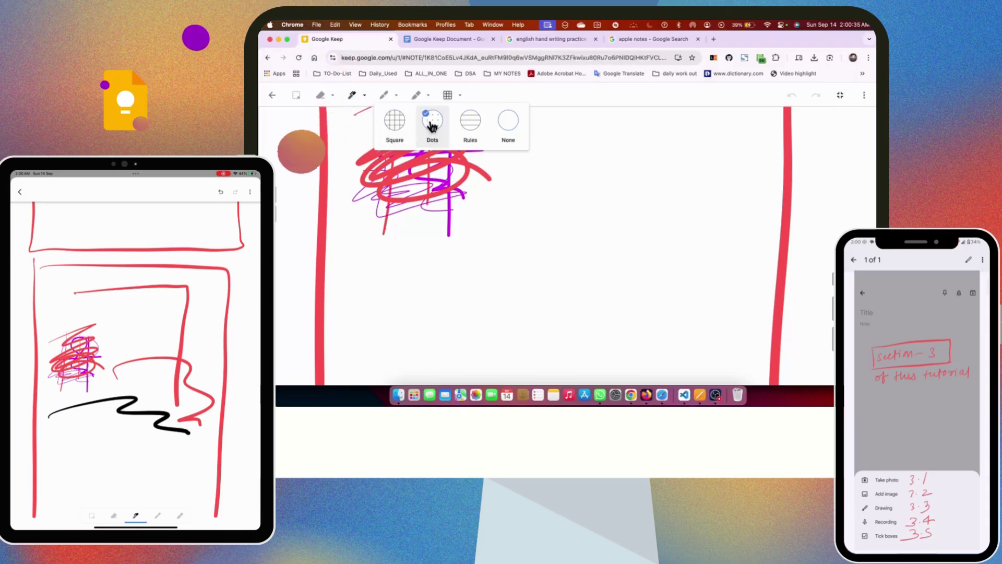
click(397, 124)
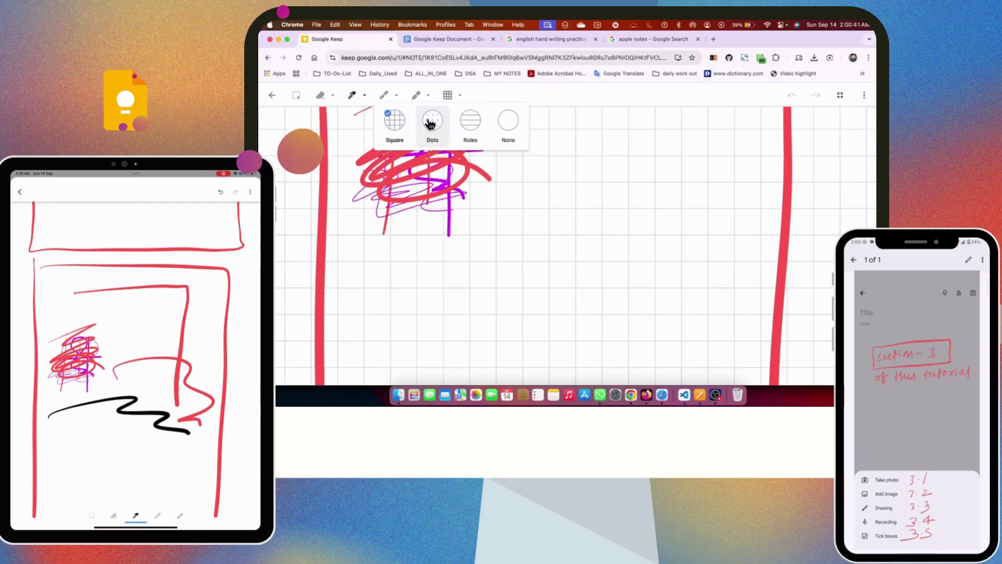
click(484, 128)
click(509, 130)
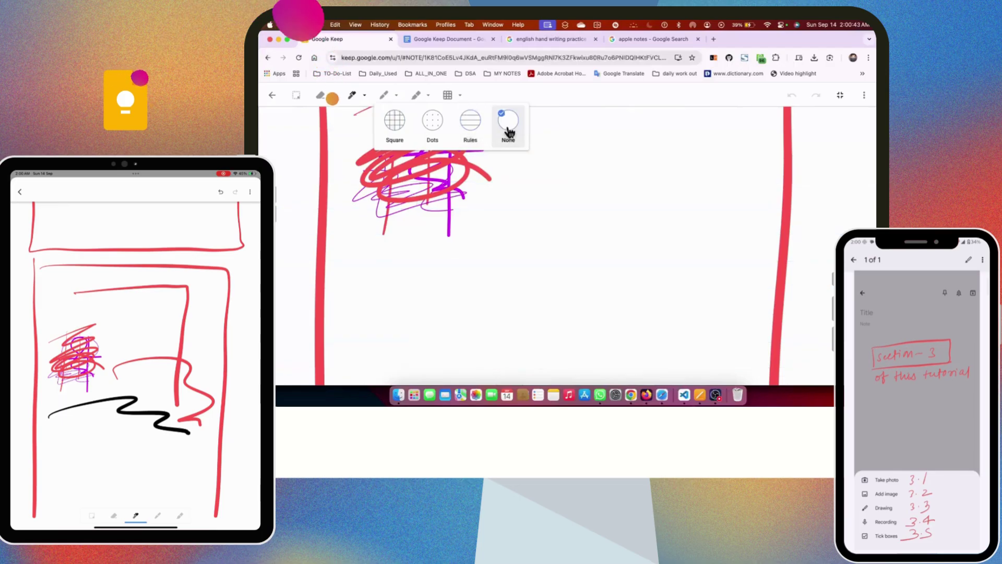
click(468, 127)
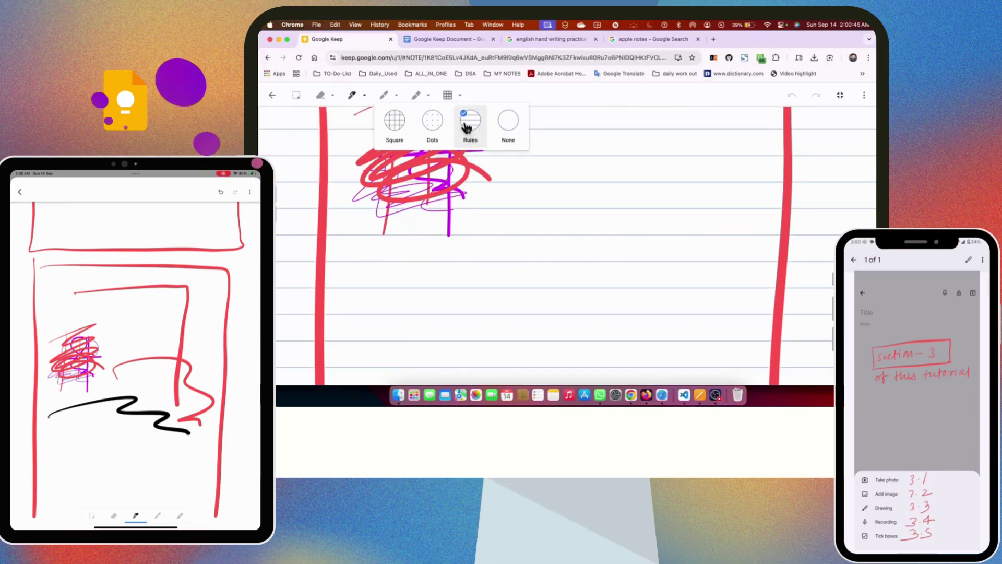
click(395, 123)
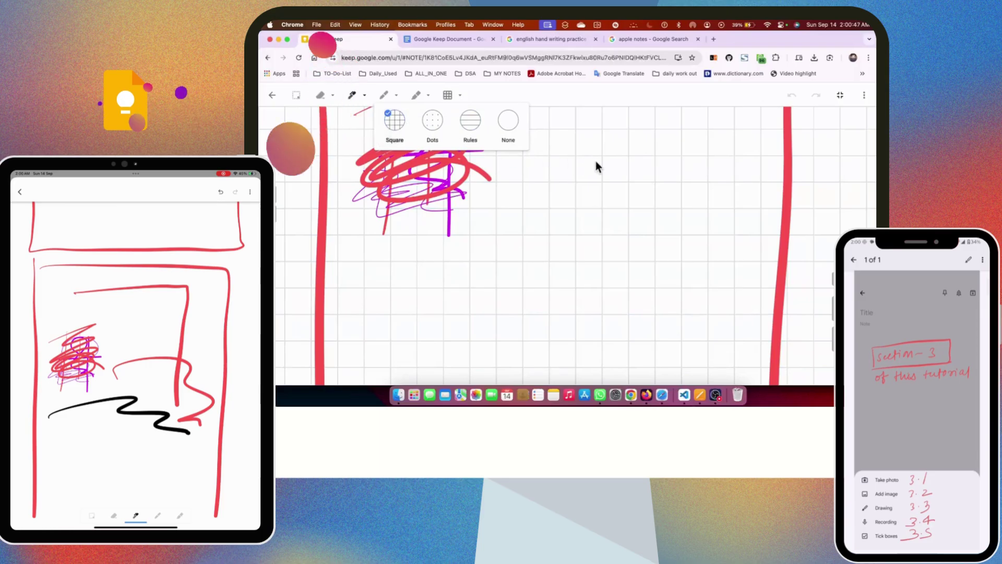
Exit the drawing's full-screen view and examine its remaining pages in the smaller editor window
click(844, 98)
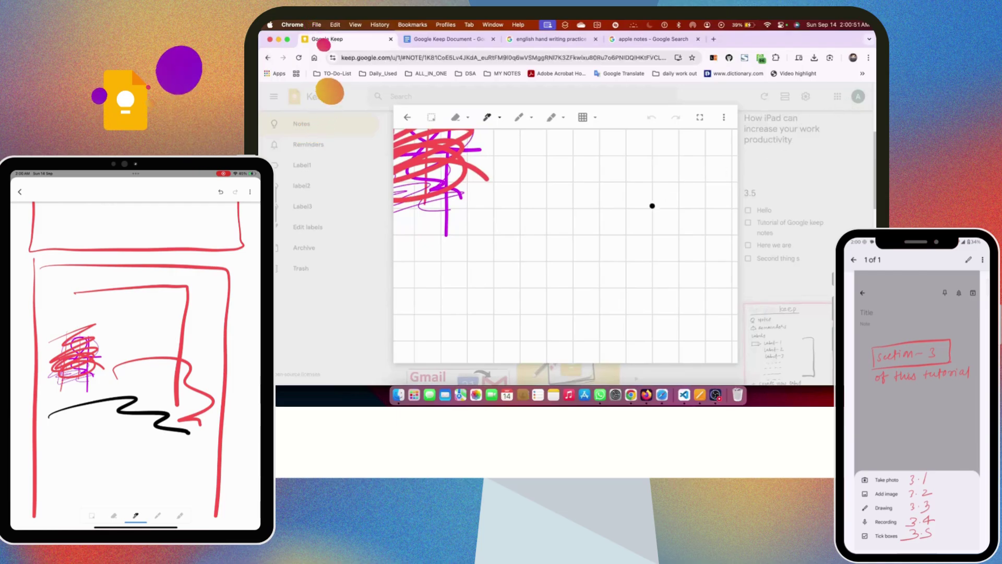
scroll(629, 221, down, 5)
scroll(629, 224, down, 3)
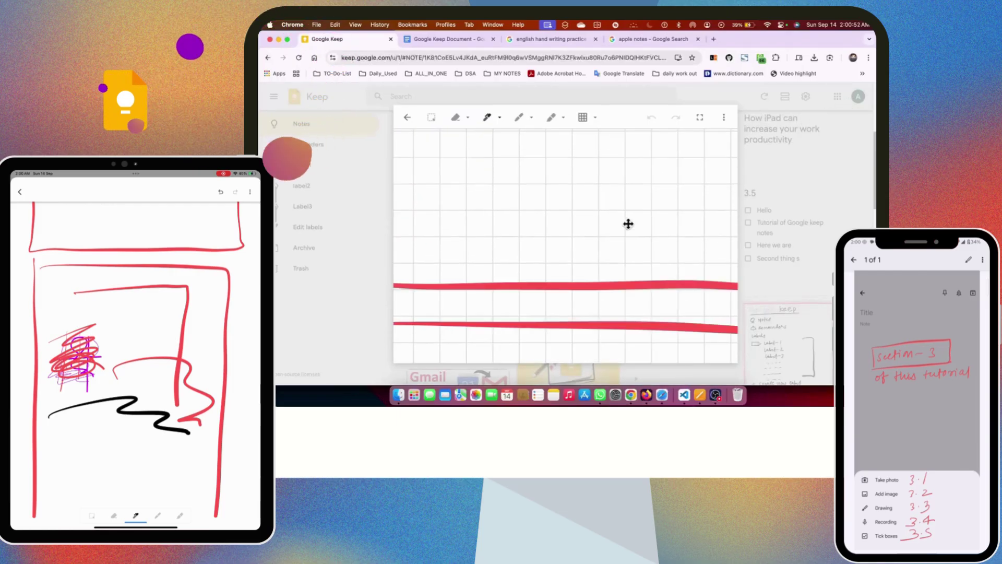
scroll(629, 224, down, 5)
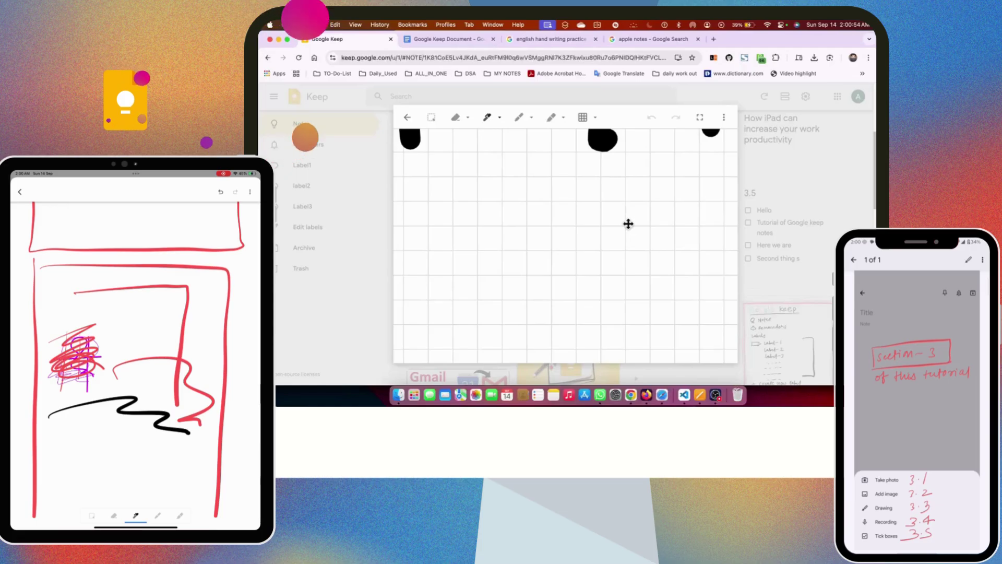
Export the drawing as an image and save it as ink in the Downloads folder
click(725, 119)
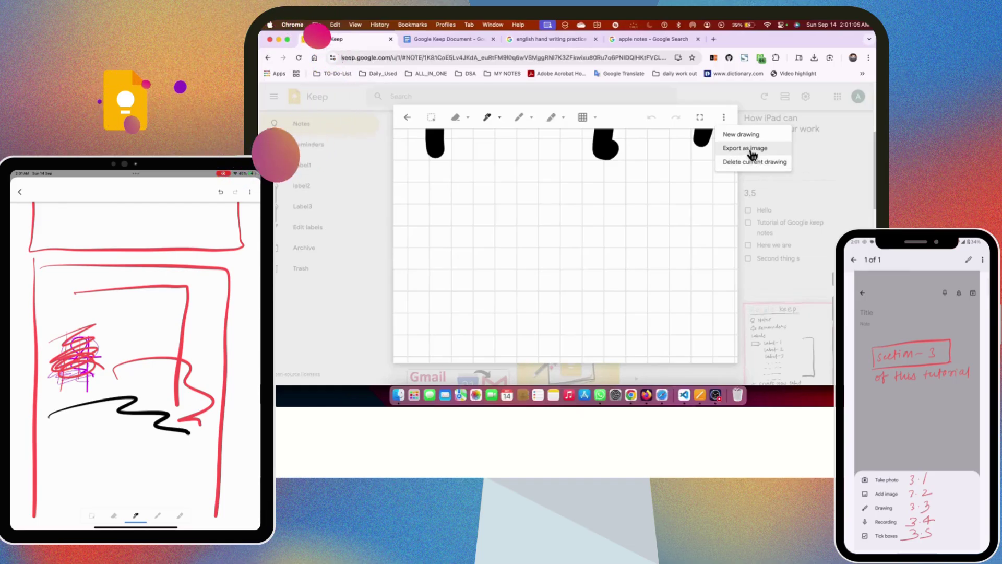
click(752, 155)
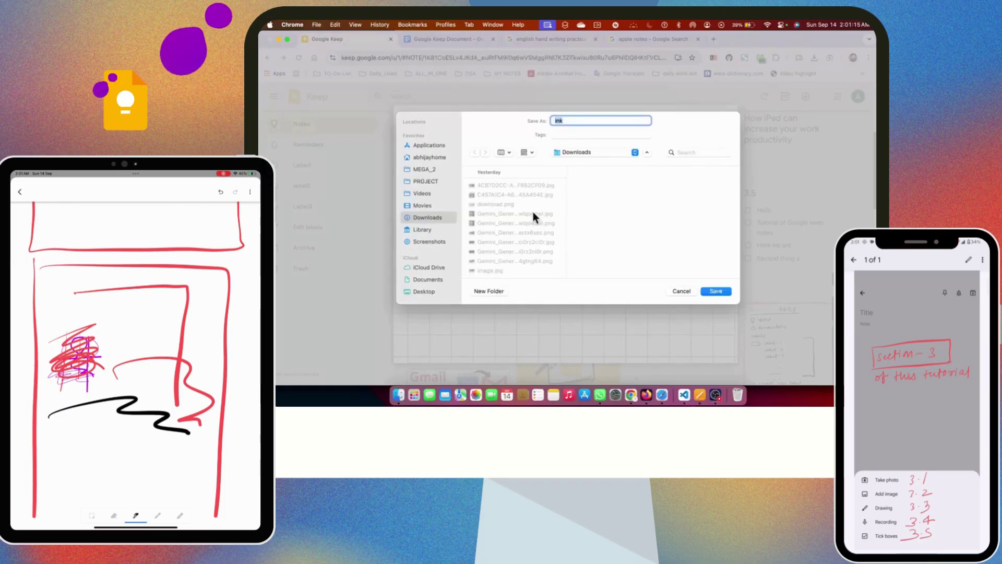
click(727, 293)
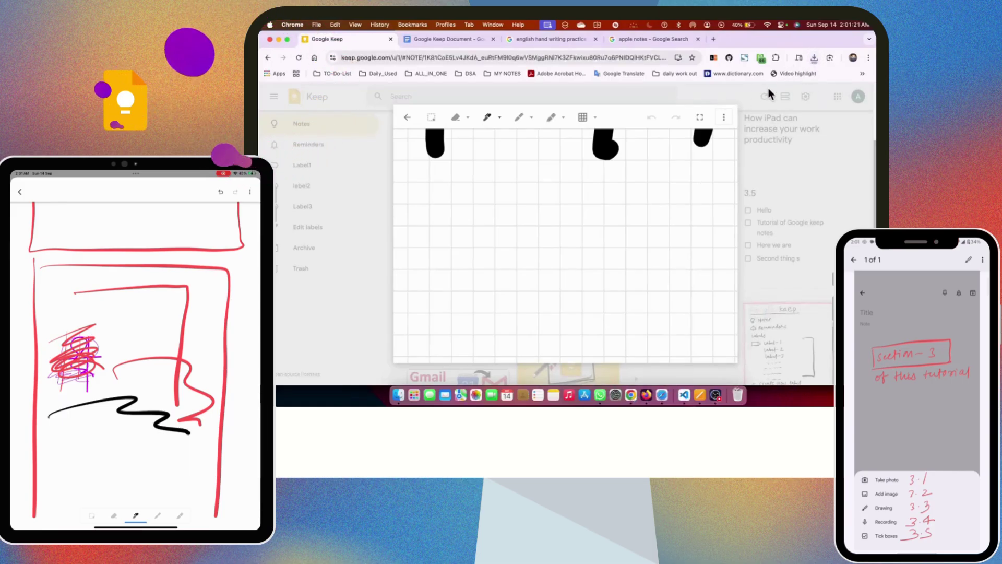
Locate the downloaded ink.png in Finder and inspect it in an enlarged Quick Look preview
click(815, 58)
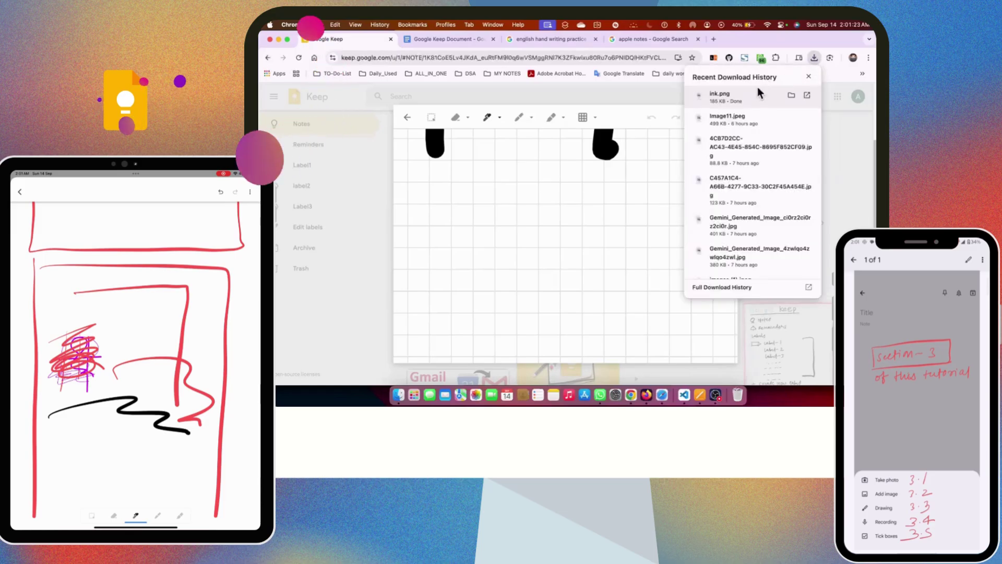
click(791, 96)
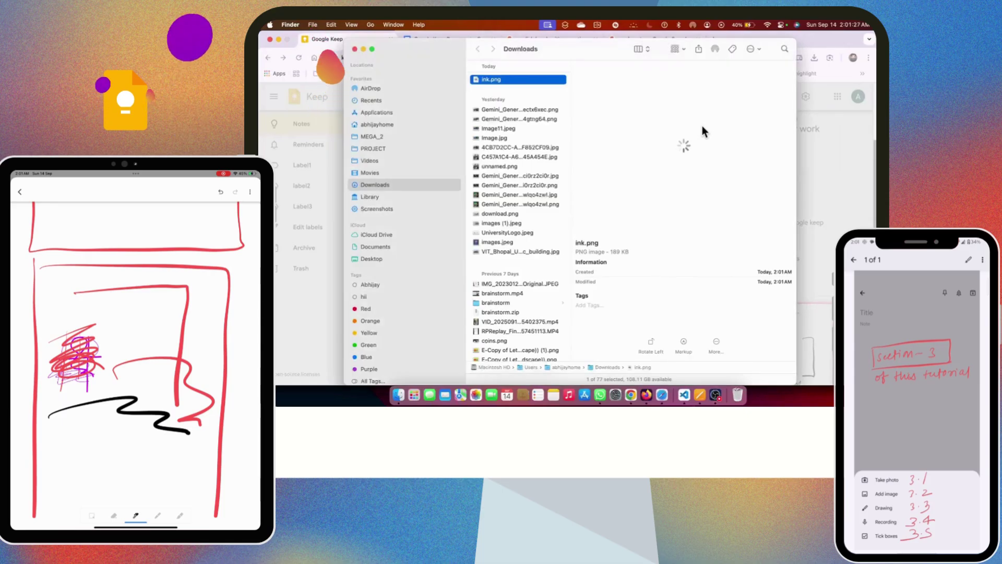
key(space)
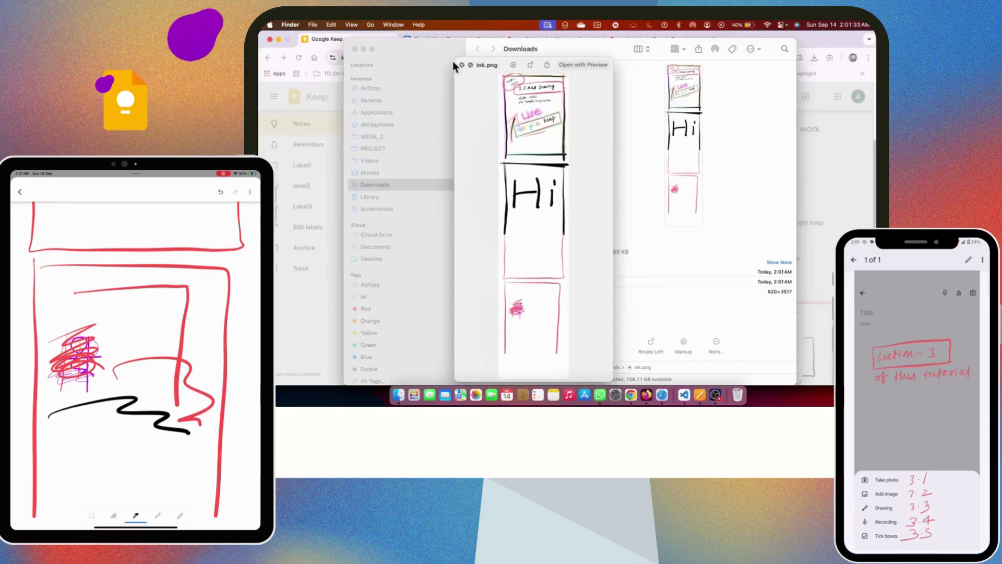
drag(454, 61, 264, 63)
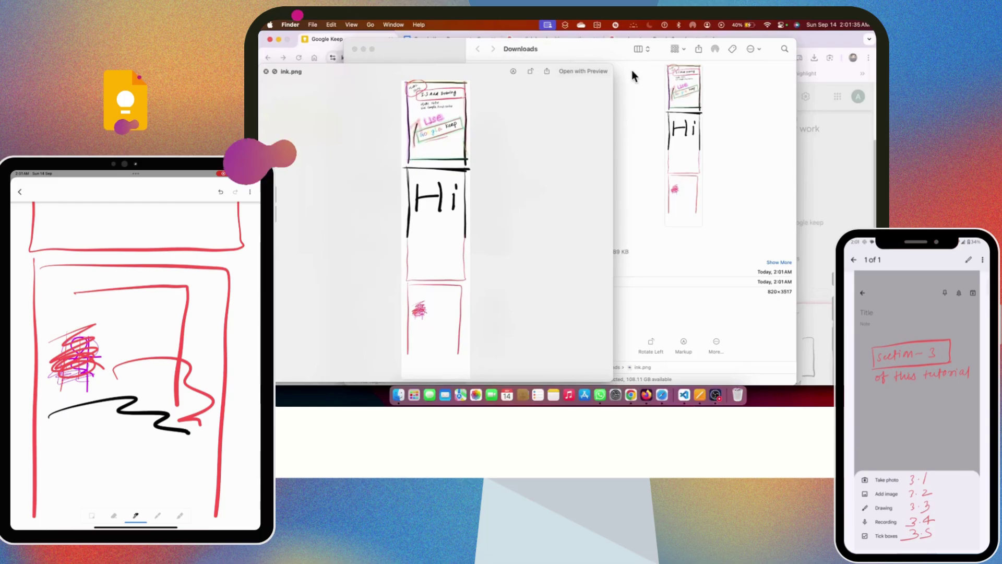
drag(615, 70, 861, 82)
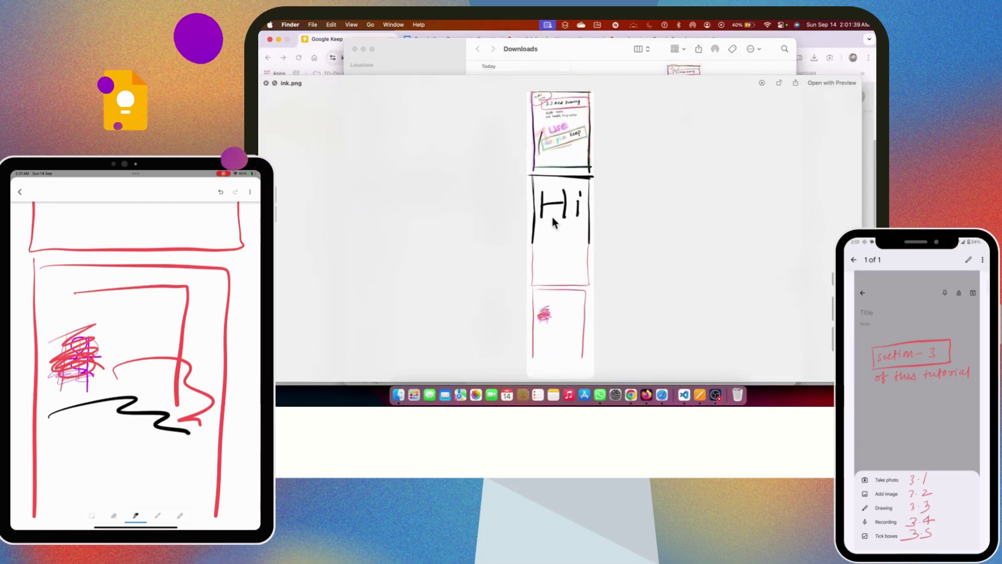
Examine the pages of ink.png from first to last in the enlarged preview
scroll(553, 222, up, 5)
scroll(554, 222, up, 5)
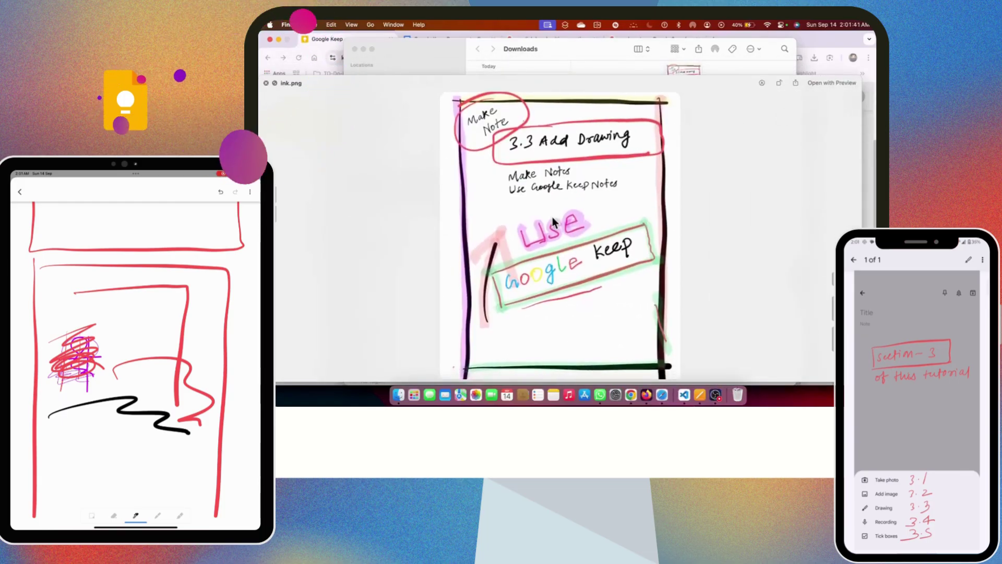
scroll(553, 222, down, 3)
scroll(554, 219, down, 10)
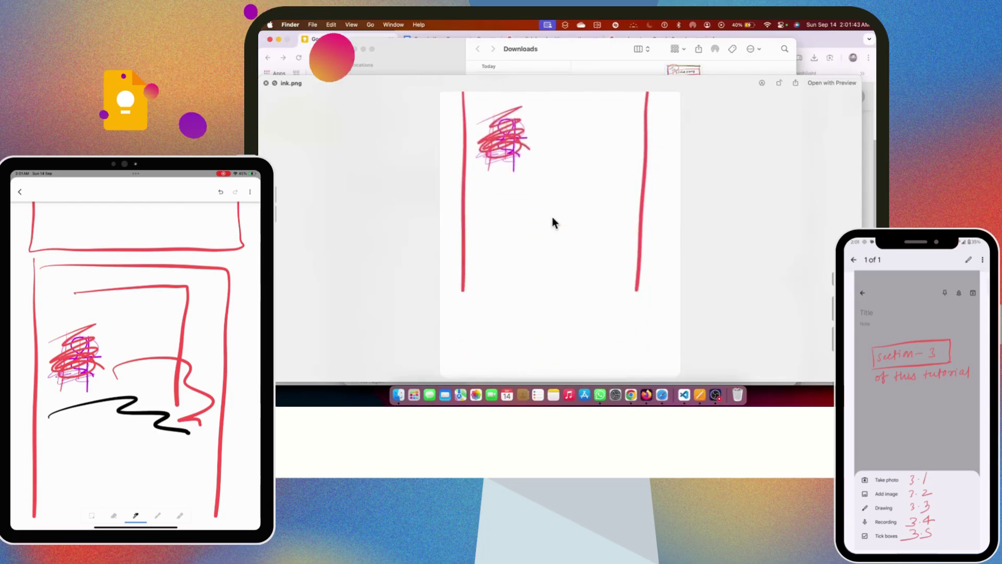
scroll(554, 219, up, 8)
scroll(552, 217, up, 8)
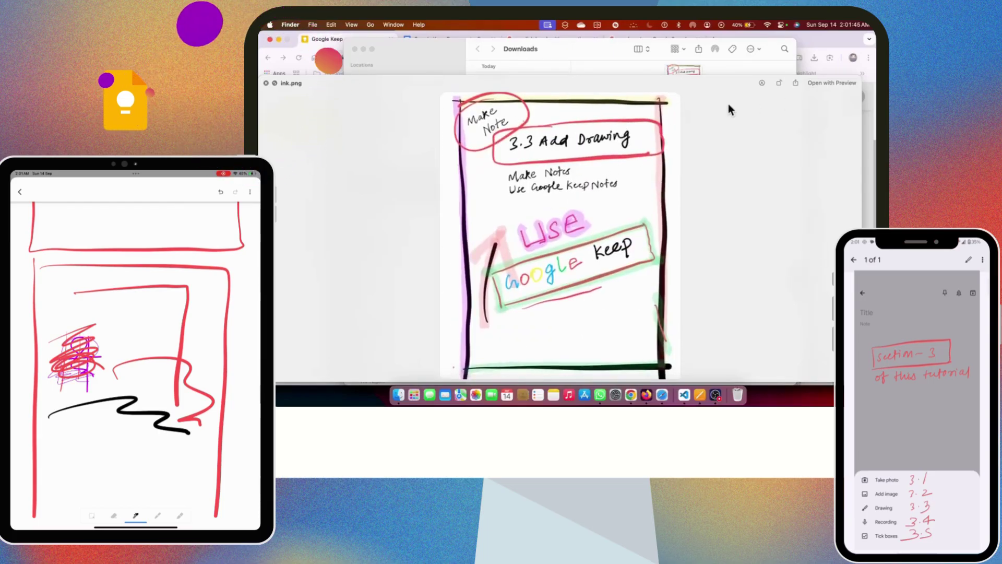
Mark up ink.png with a short horizontal line in the gap between its first and second pages
click(762, 83)
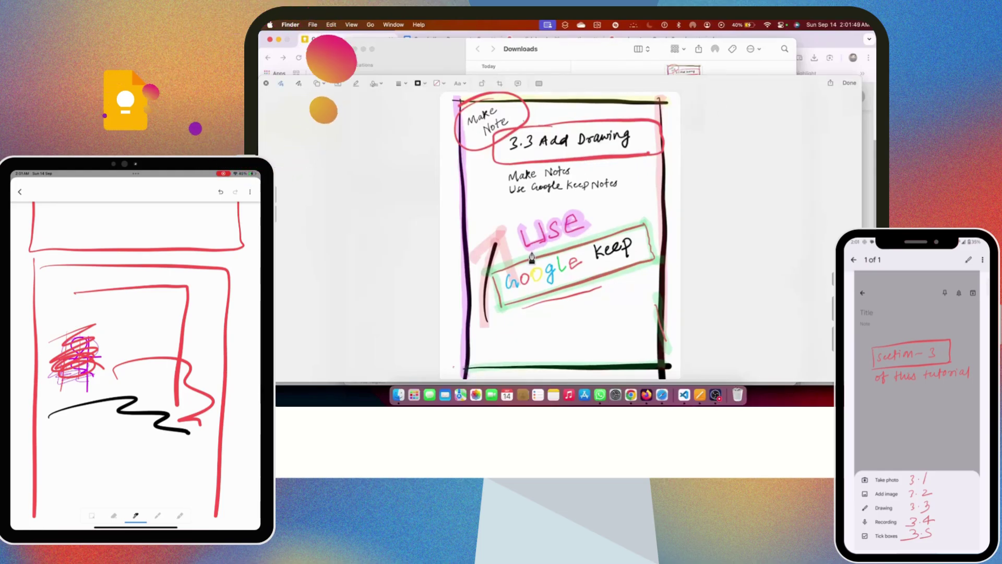
scroll(533, 269, down, 3)
scroll(533, 269, up, 3)
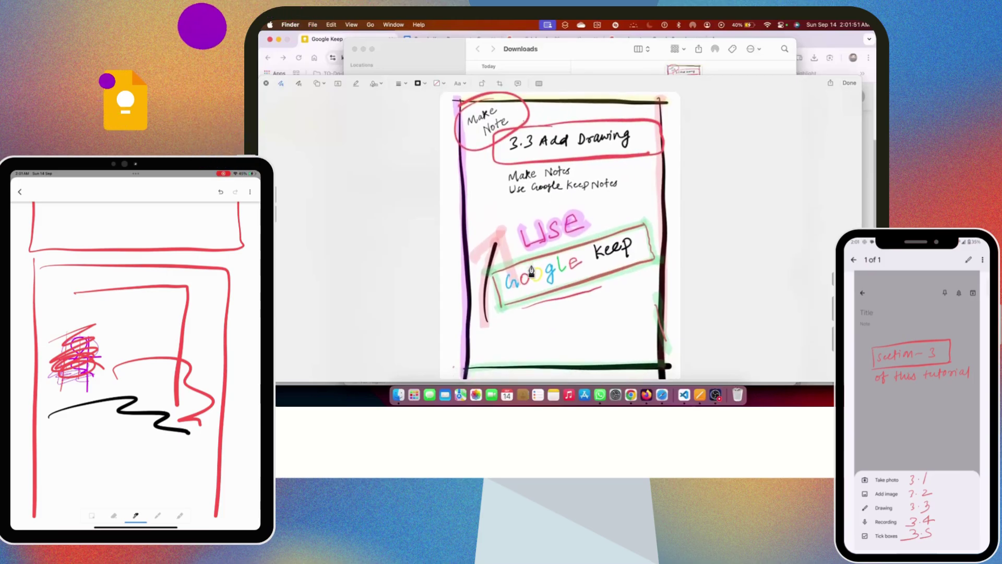
scroll(531, 271, down, 3)
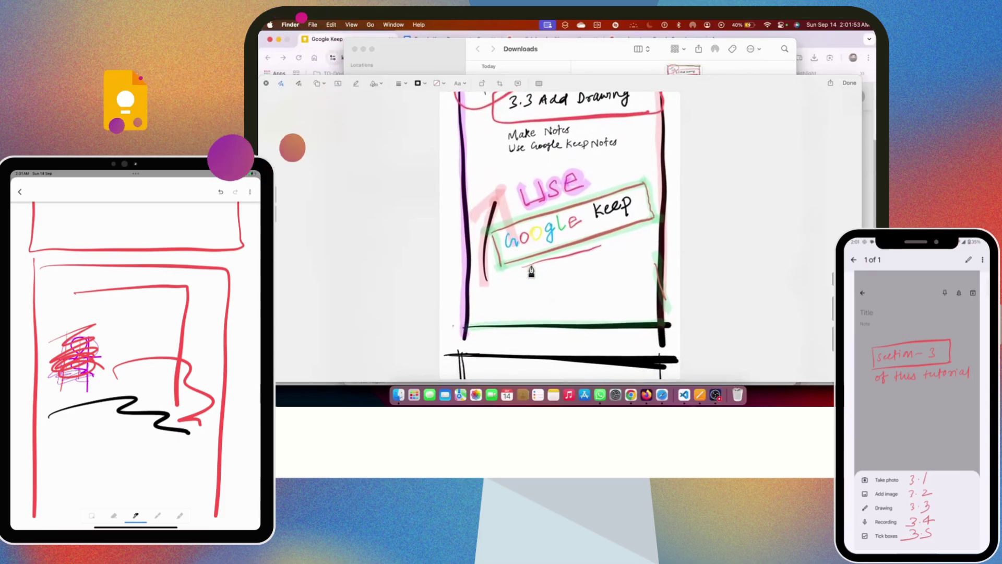
scroll(532, 314, down, 2)
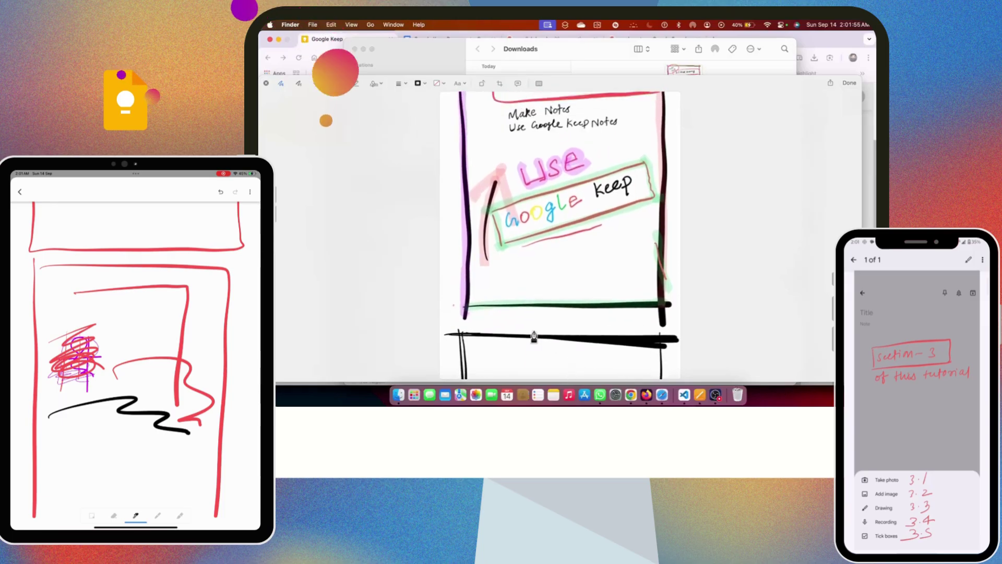
drag(555, 308, 587, 310)
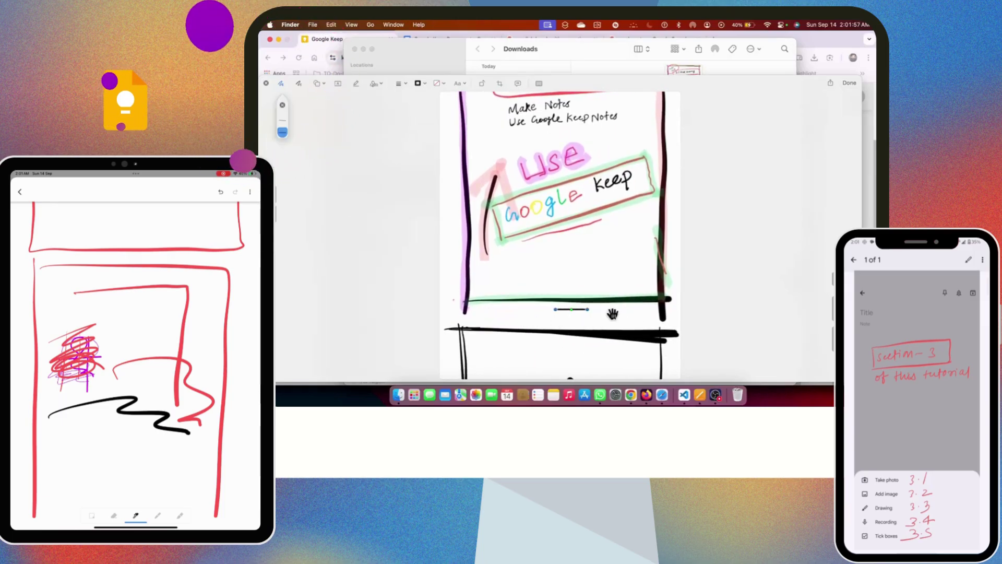
click(692, 284)
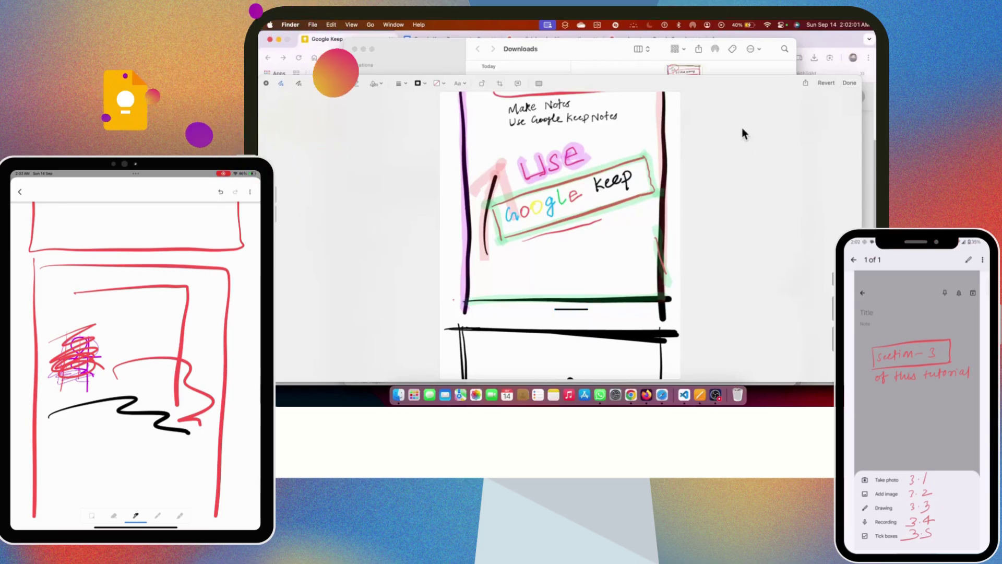
Annotate ink.png from the iPad with pen marks, including a circle around Hi and the word Hello, in an enlarged markup window
drag(739, 77, 733, 43)
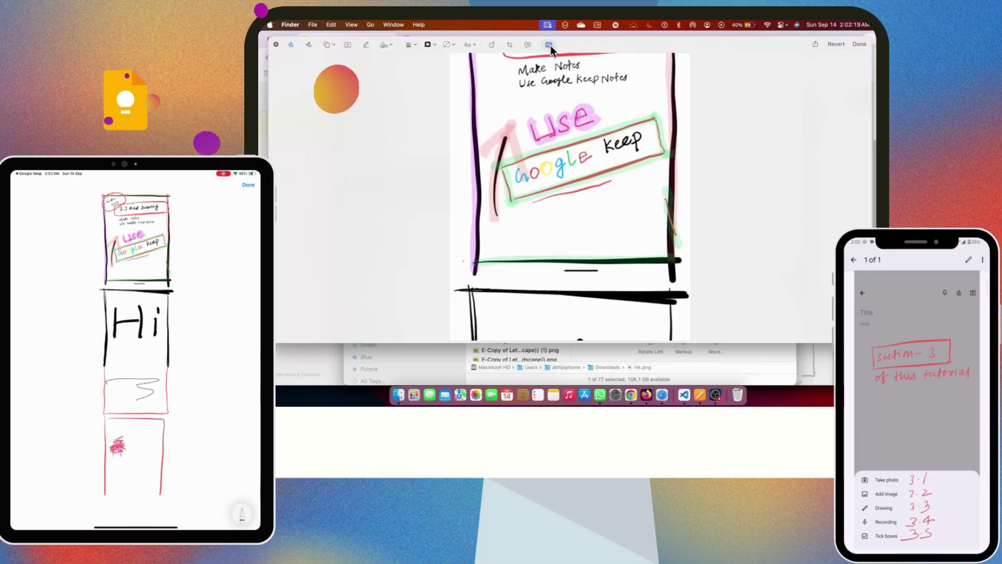
scroll(527, 138, down, 5)
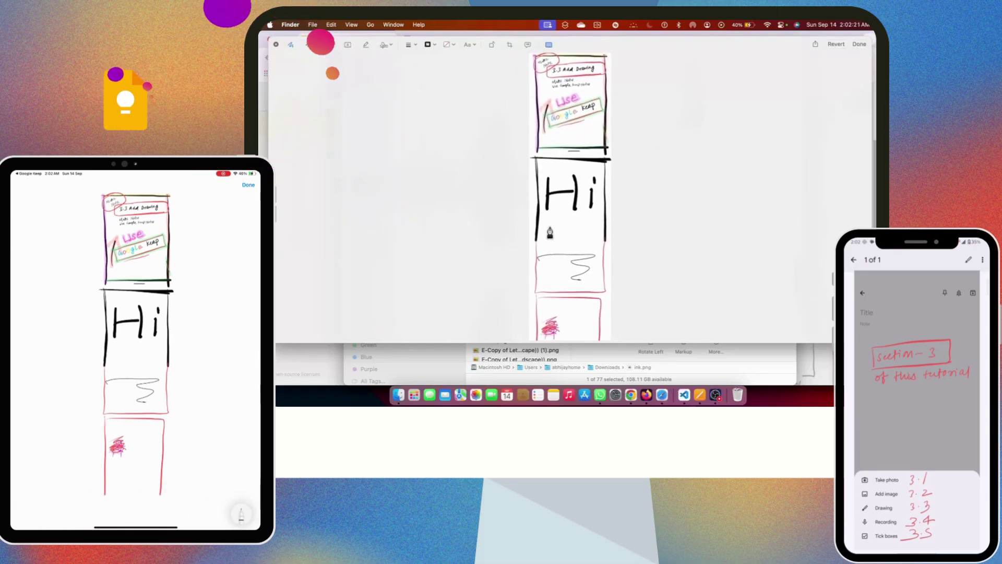
scroll(550, 233, down, 3)
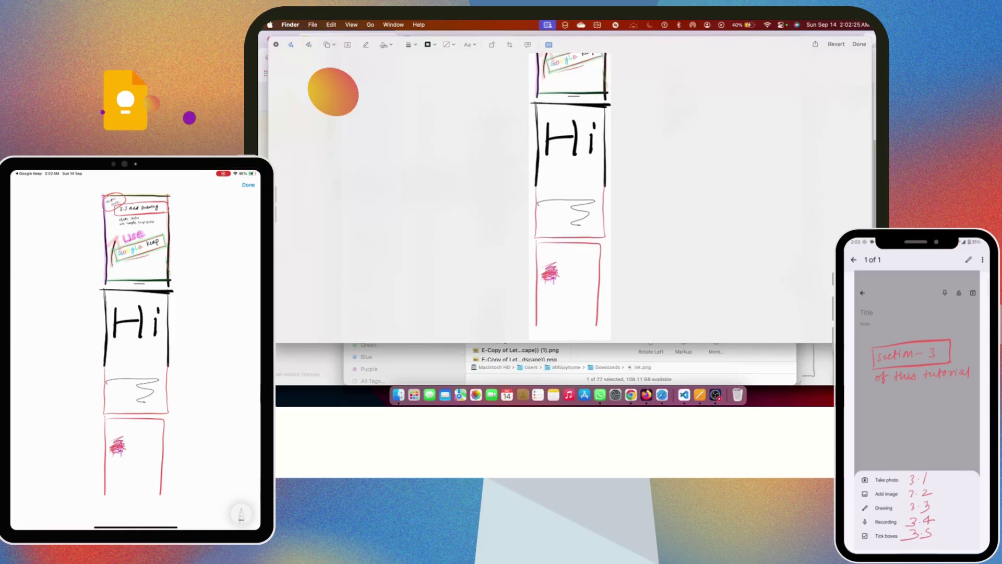
drag(876, 343, 876, 386)
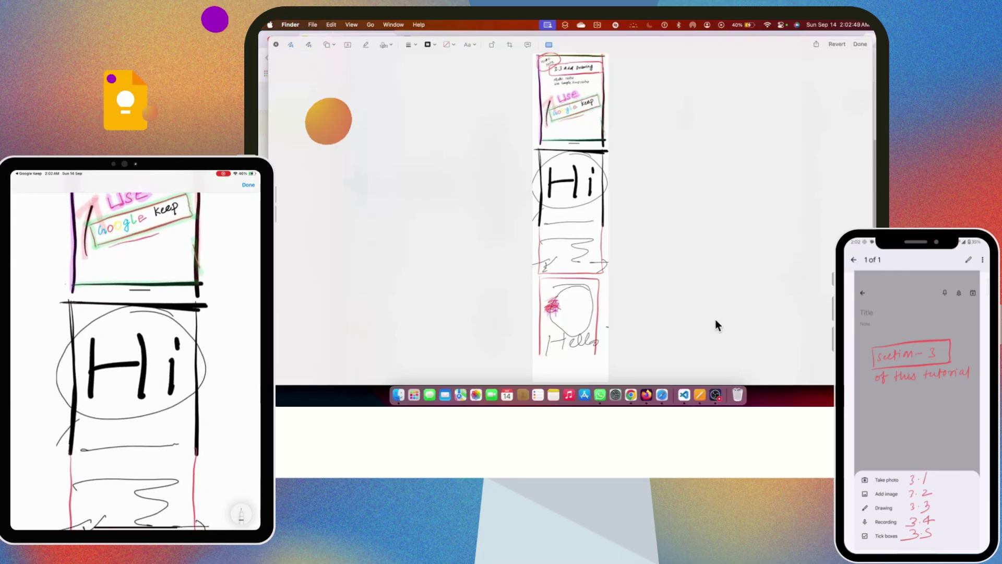
scroll(586, 264, up, 3)
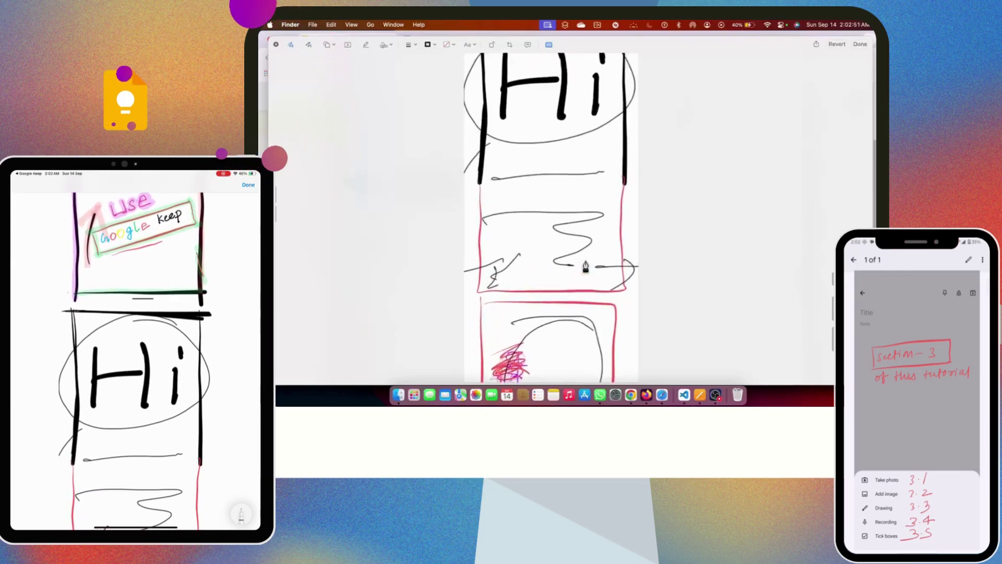
scroll(586, 267, up, 5)
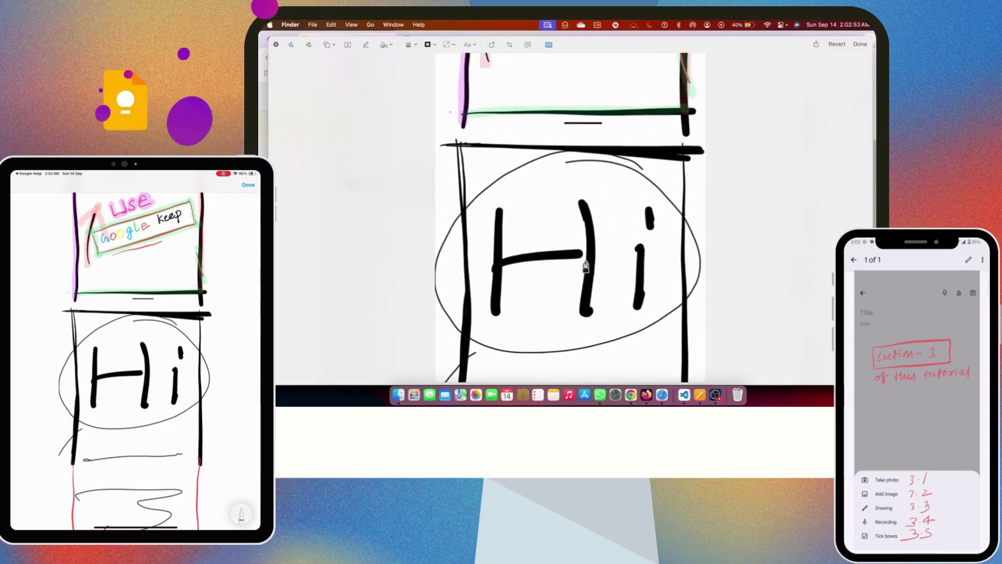
scroll(586, 266, up, 6)
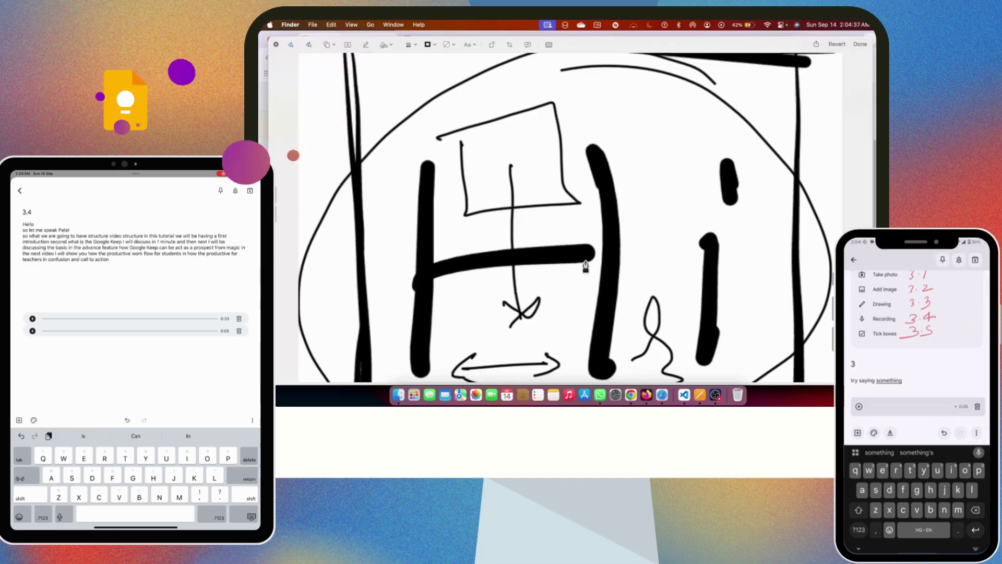
Add a voice recording to the 3.4 note on the iPad, saying "speak now try saying something"
click(23, 282)
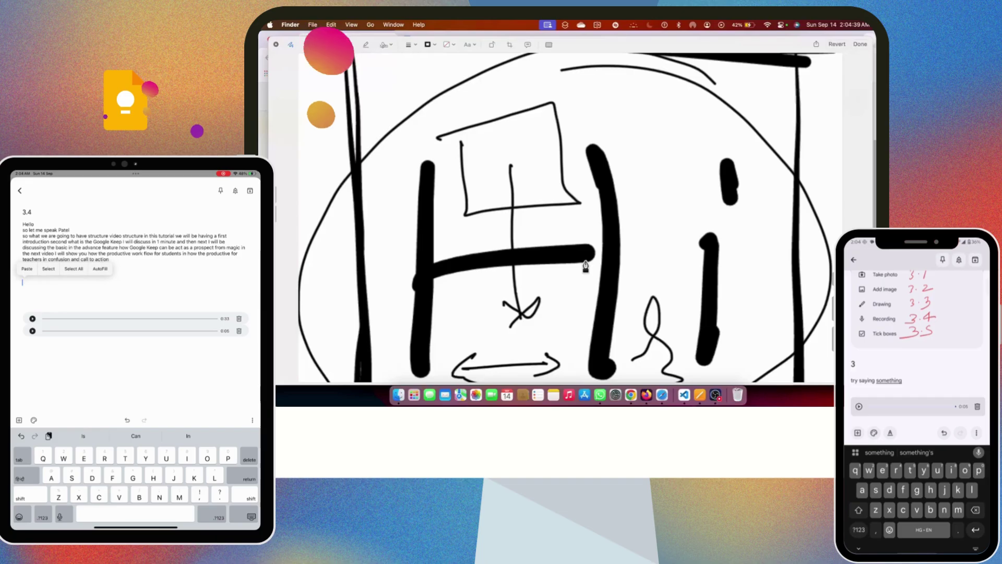
click(19, 419)
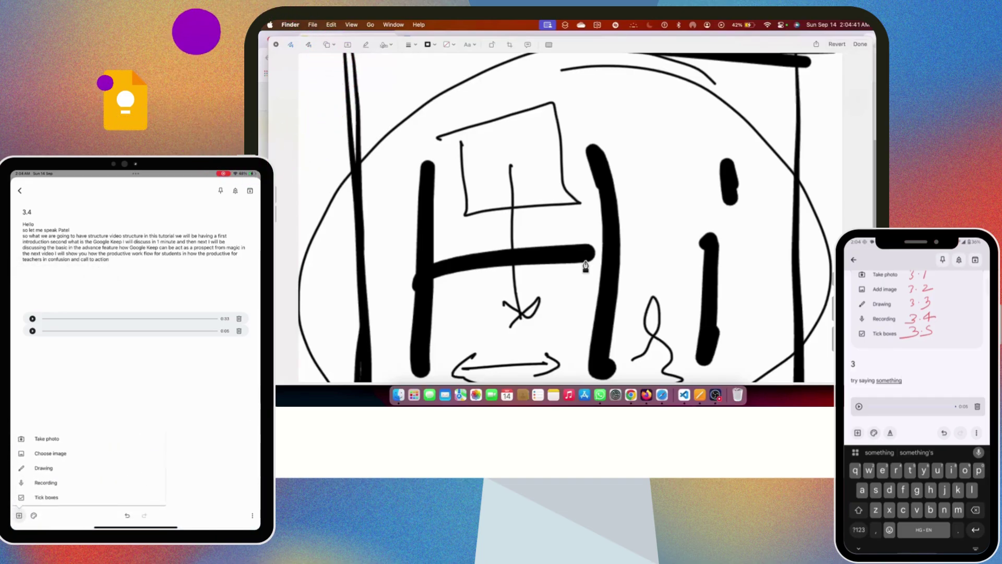
click(45, 482)
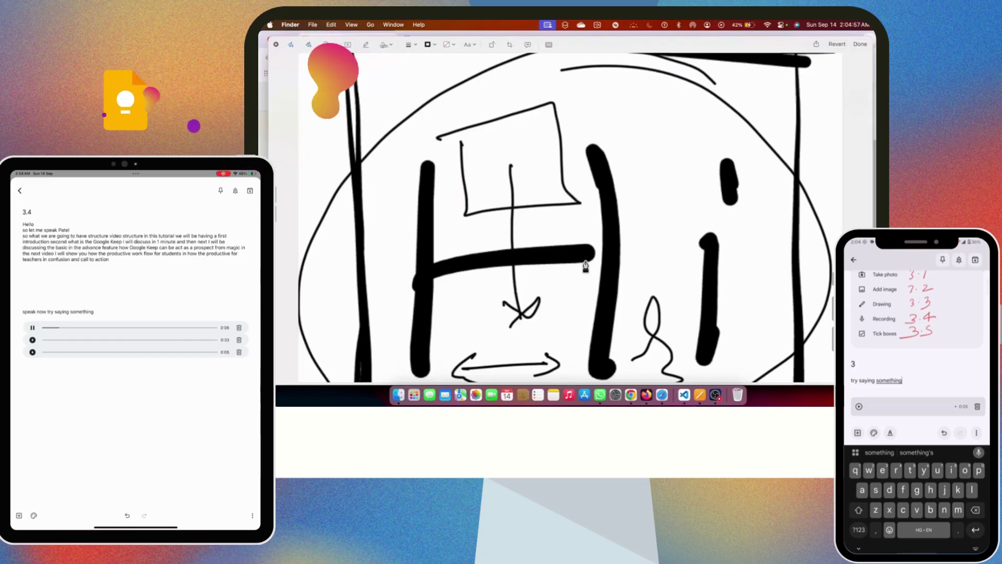
Insert two new lines below the sentence "speak now try saying something" in the 3.4 note
click(94, 312)
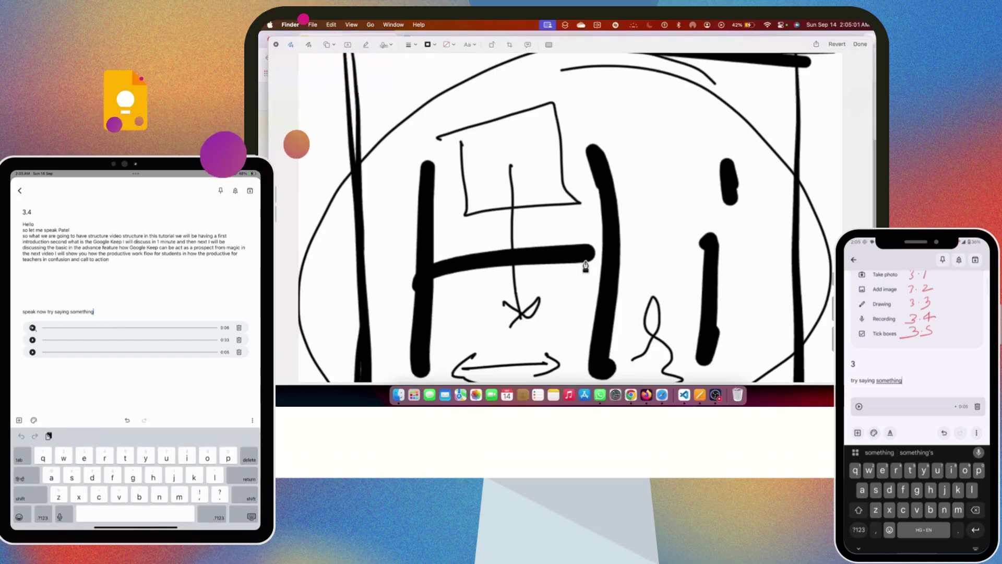
text(is)
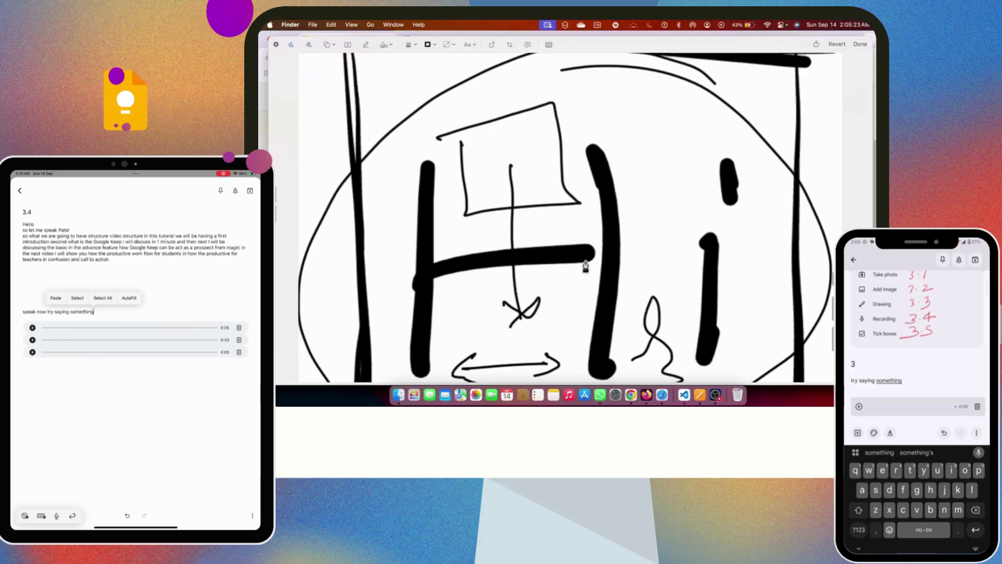
key(Return)
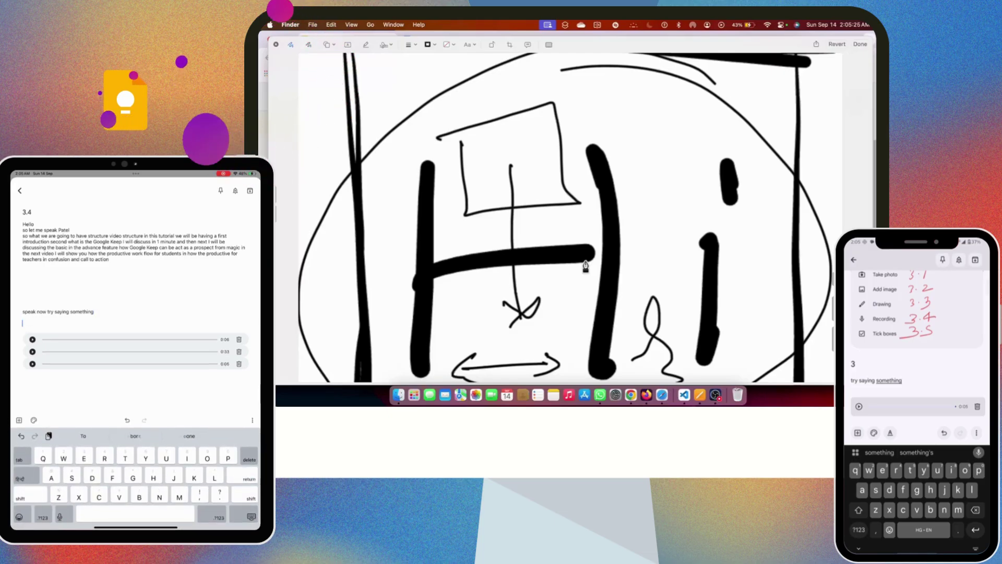
key(Return)
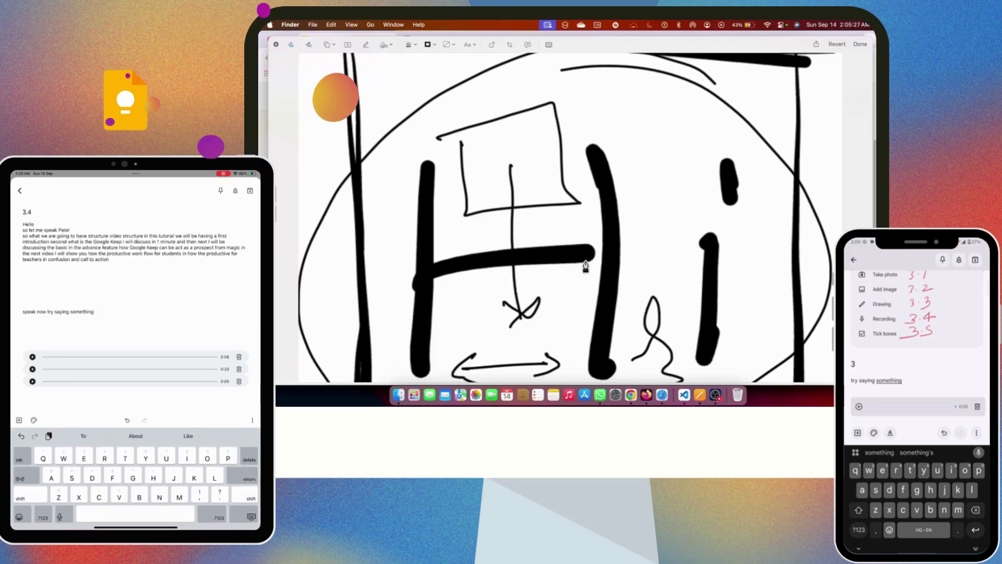
key(Escape)
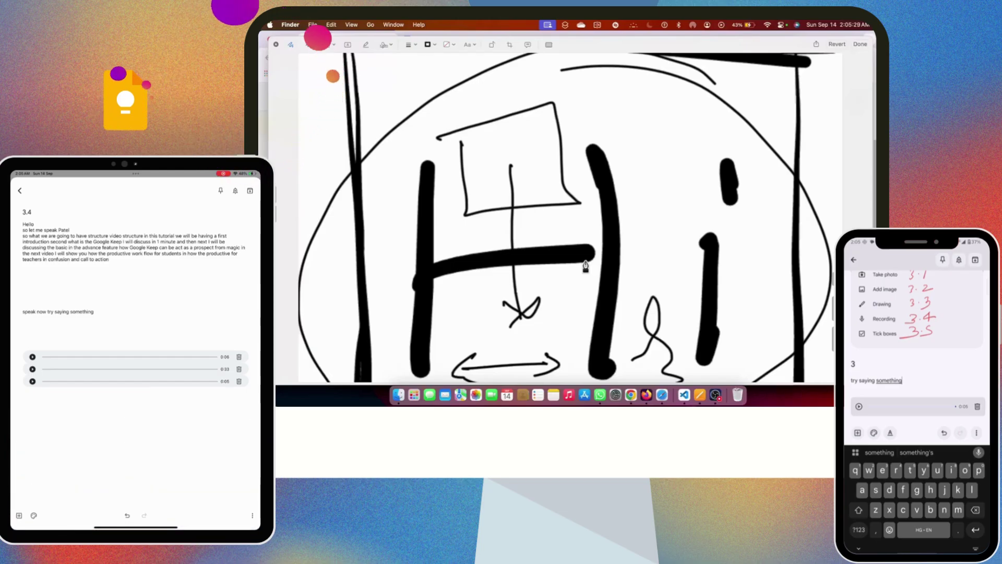
Handwrite a first name followed by "→ scribbles + iPad → make explain in details" as text in the 3.4 note, and return to the notes list
click(22, 335)
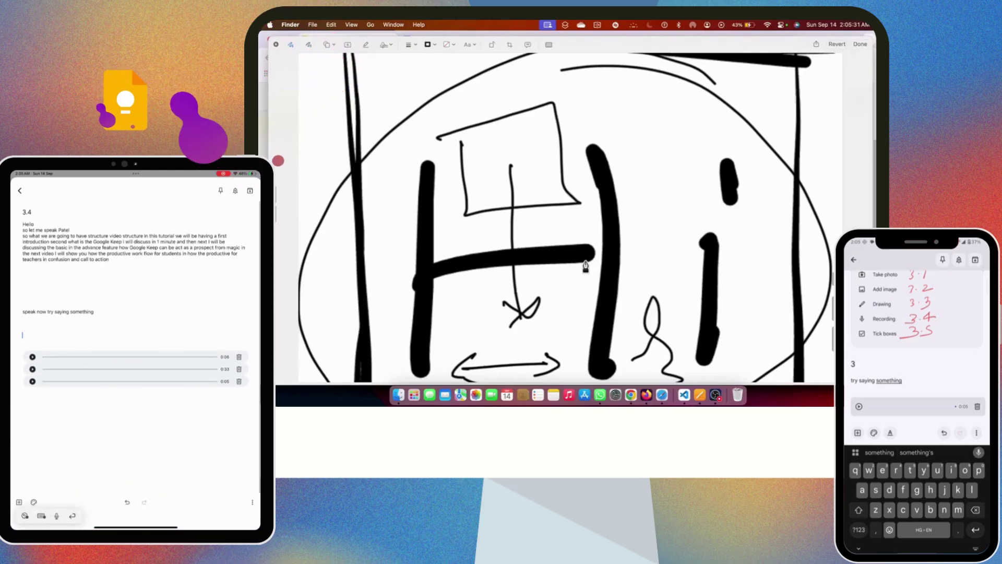
drag(87, 332, 103, 333)
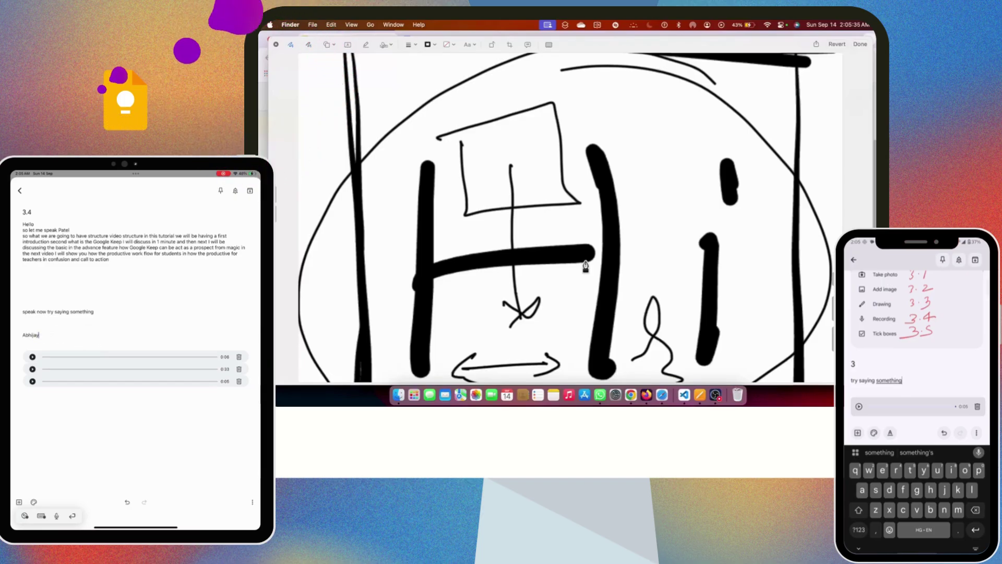
mouse_move(63, 333)
mouse_down()
mouse_move(219, 329)
mouse_move(233, 319)
mouse_up()
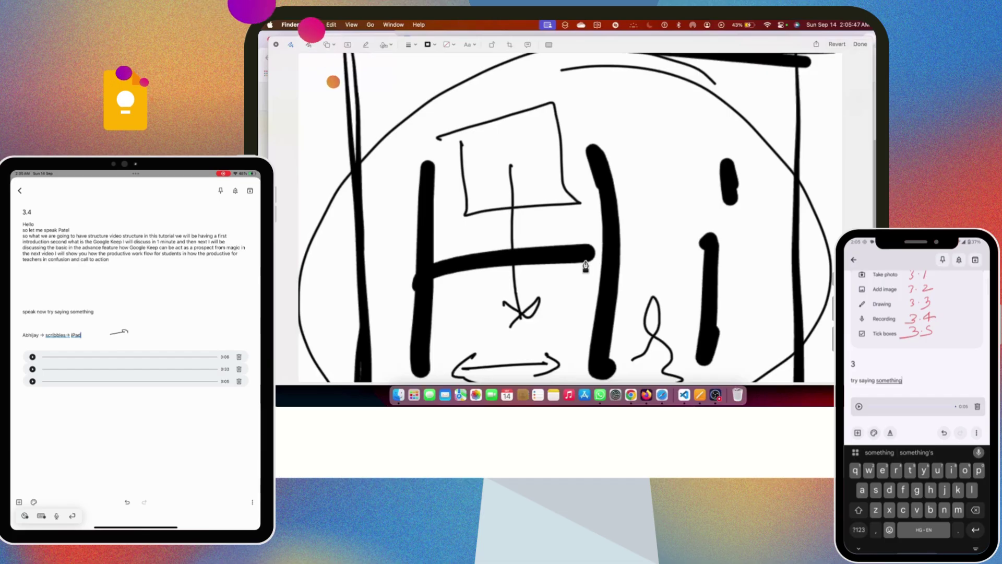
drag(148, 334, 158, 333)
drag(162, 329, 233, 327)
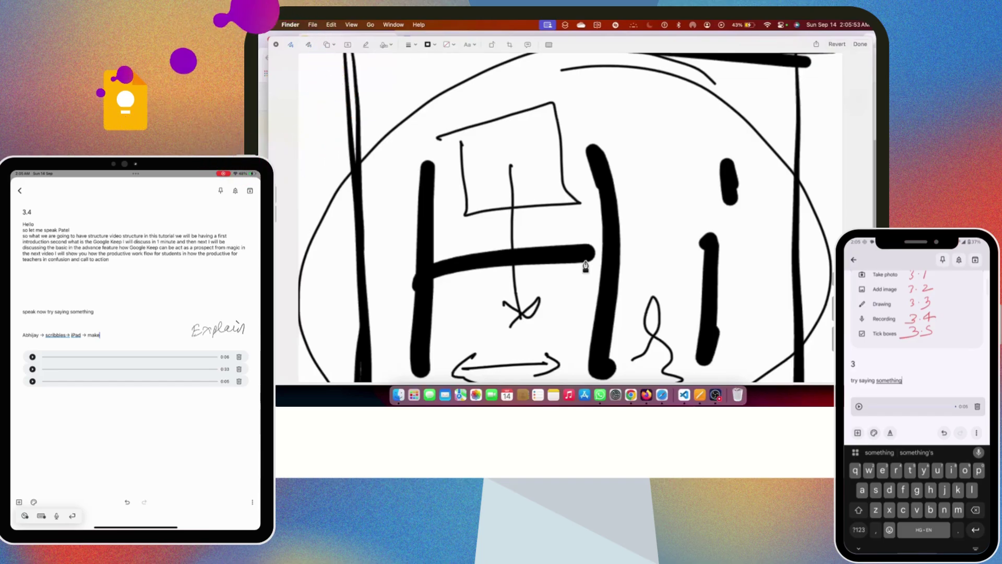
drag(164, 335, 169, 338)
mouse_move(170, 333)
mouse_down()
mouse_move(226, 321)
mouse_move(229, 337)
mouse_up()
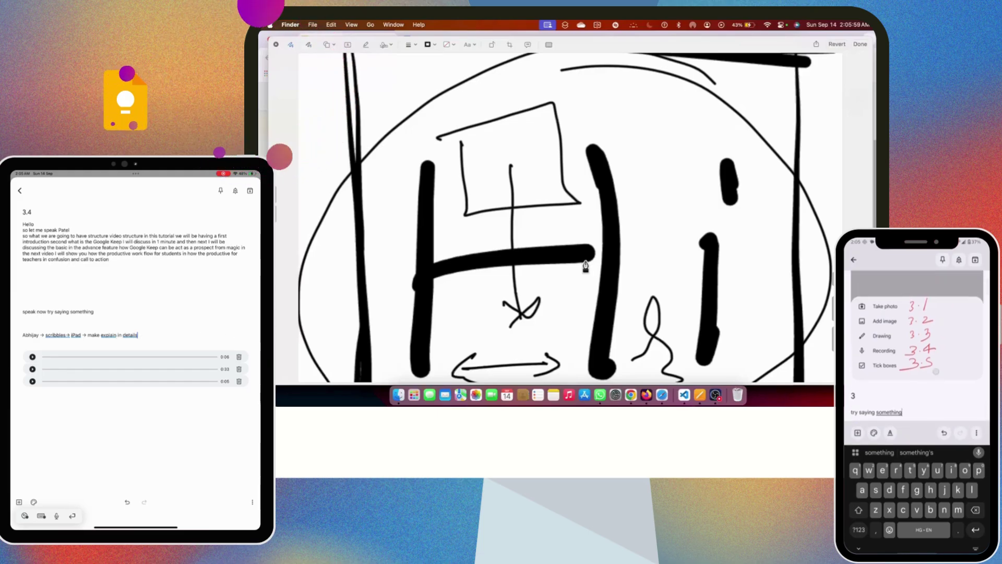
click(20, 191)
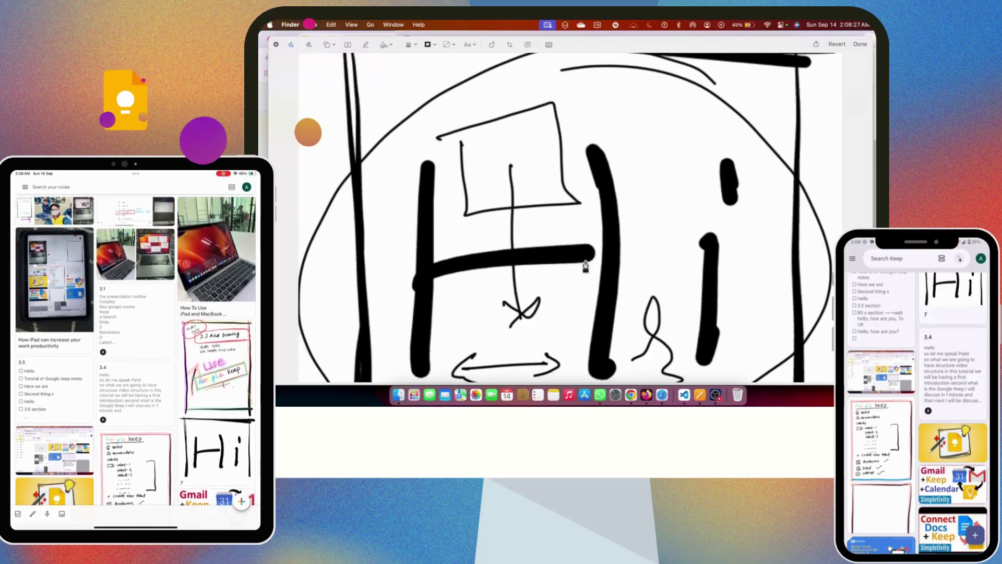
Save the markup of ink.png, close its preview, and check the annotated image in a new Quick Look preview
scroll(617, 160, up, 10)
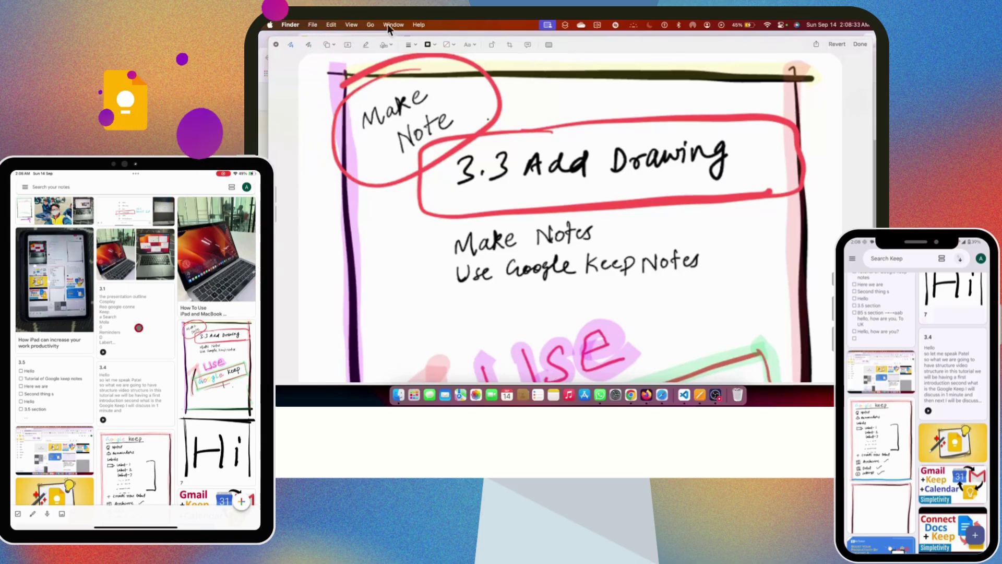
click(860, 43)
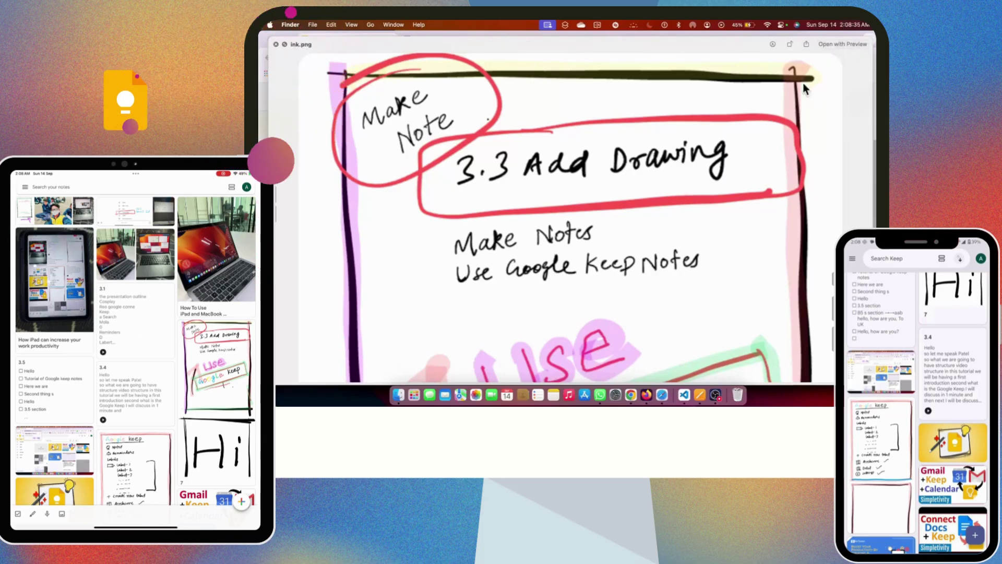
click(276, 44)
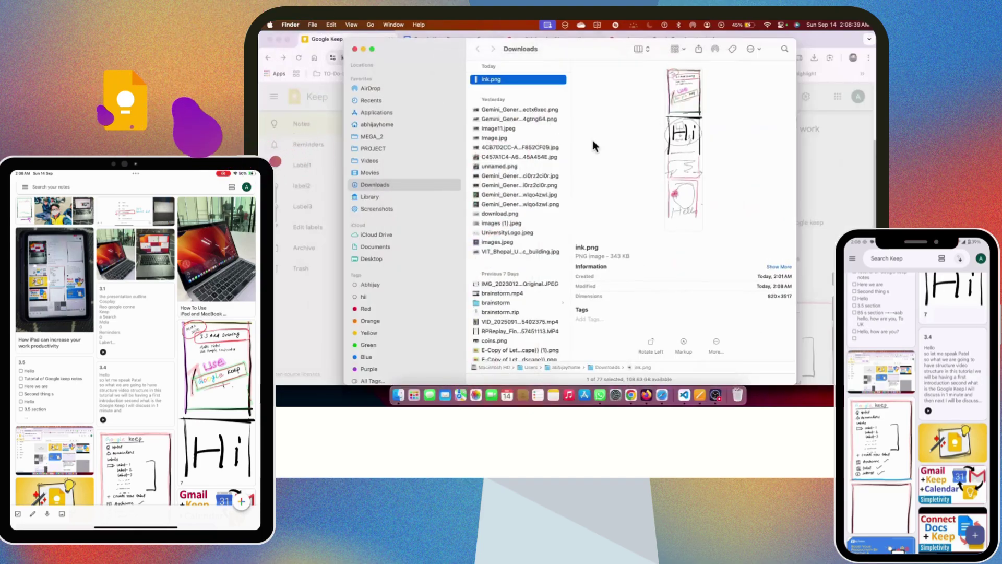
key(space)
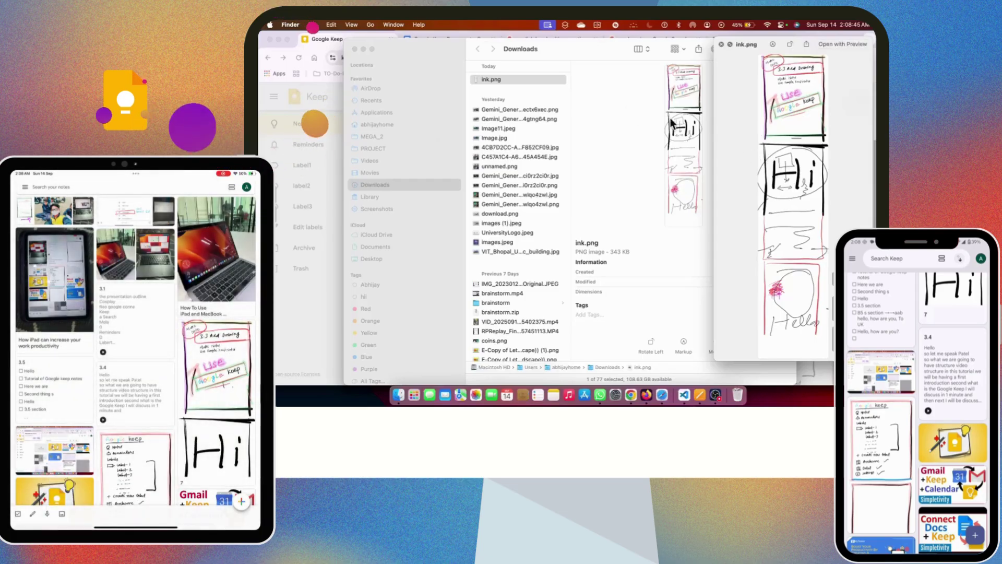
key(space)
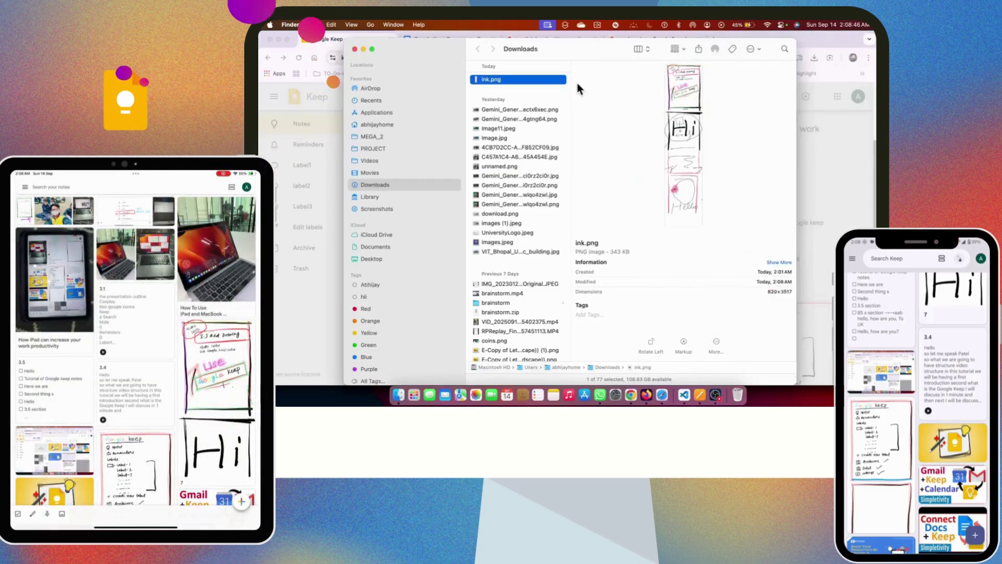
Close the Downloads window, leave the drawing editor in Google Keep, and close the drawing's note
click(355, 49)
scroll(626, 205, up, 15)
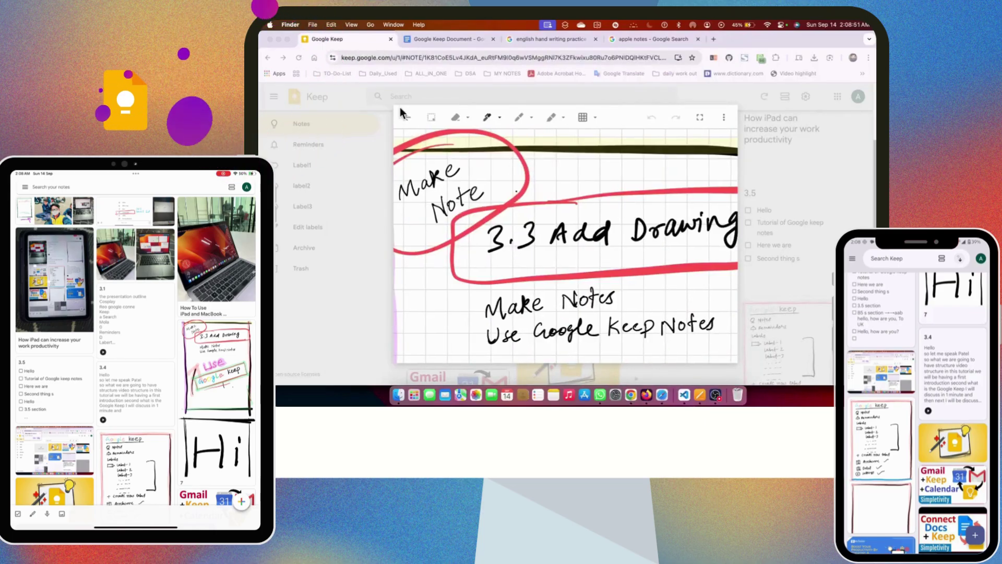
click(407, 119)
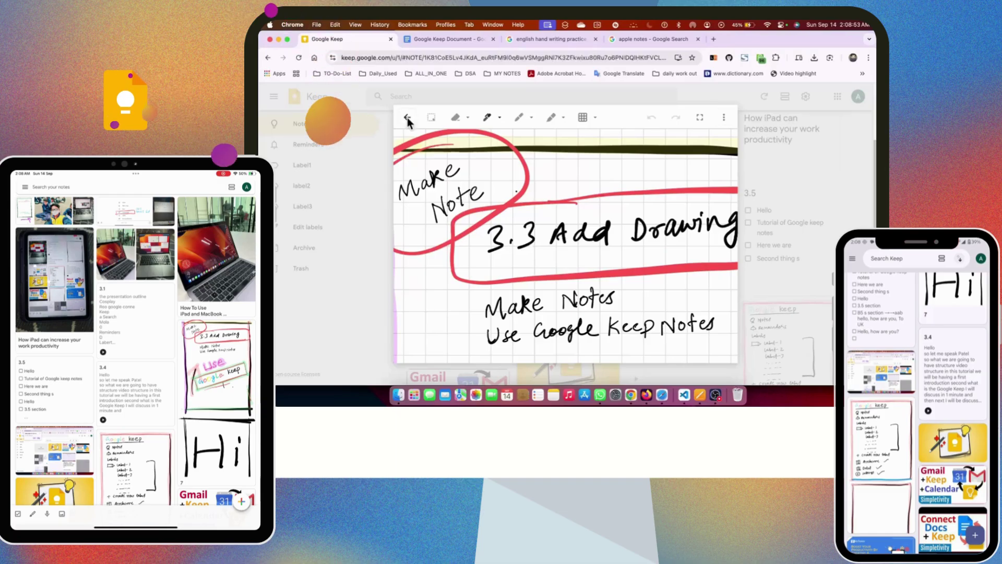
click(407, 119)
scroll(536, 197, up, 8)
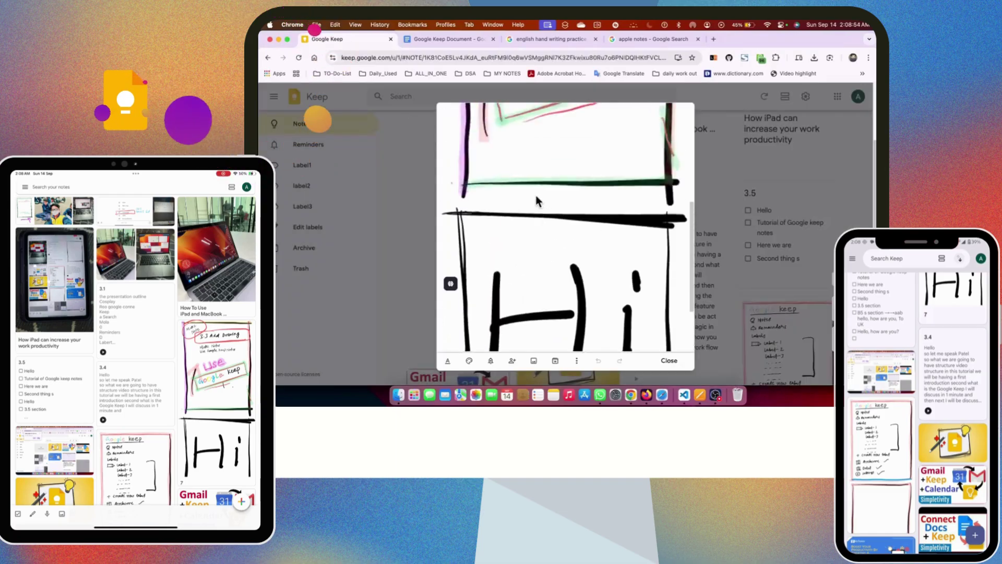
click(415, 174)
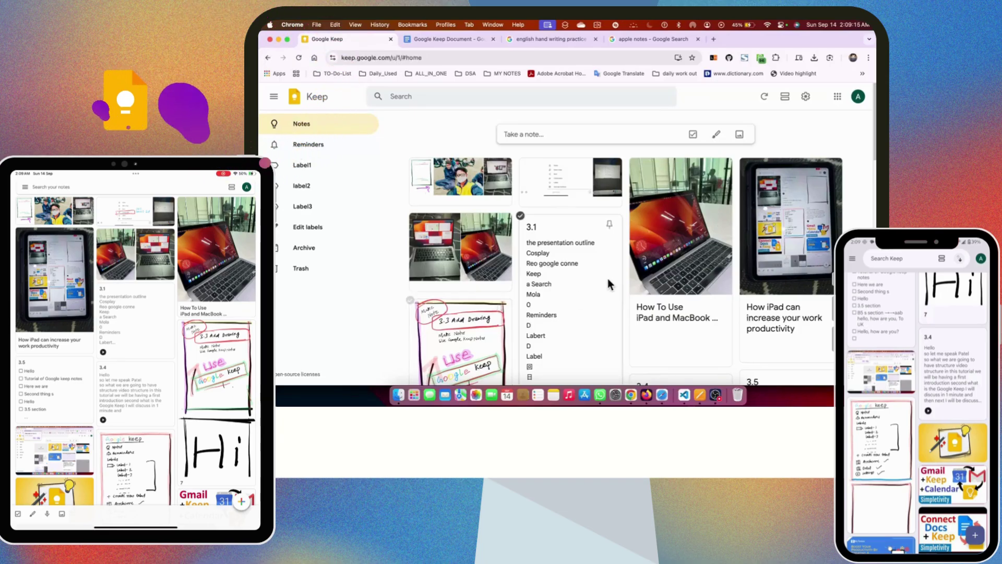
Open the 3.4 note in the Keep notes list and copy it to Google Docs
scroll(607, 278, down, 3)
scroll(608, 278, up, 1)
scroll(607, 278, down, 3)
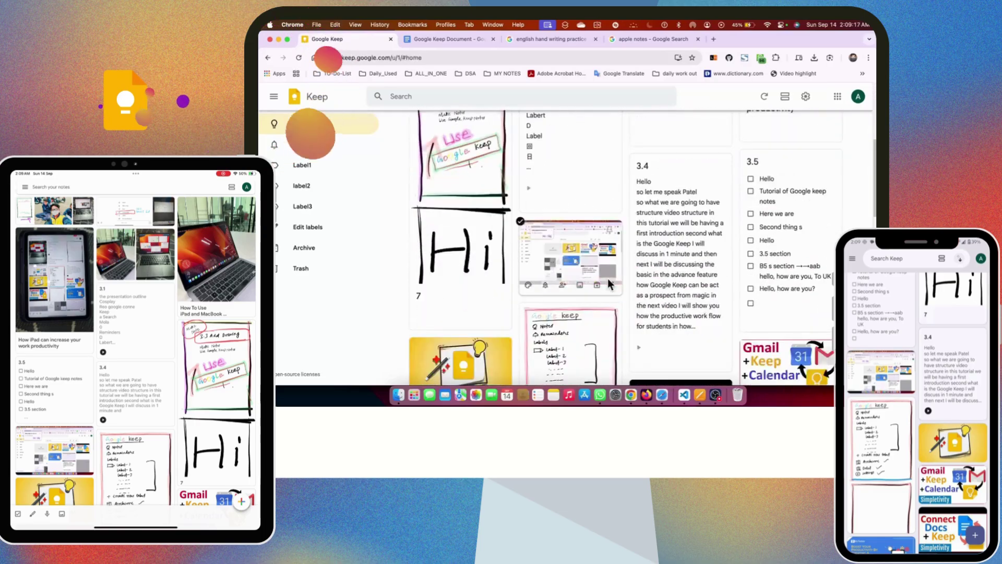
click(685, 259)
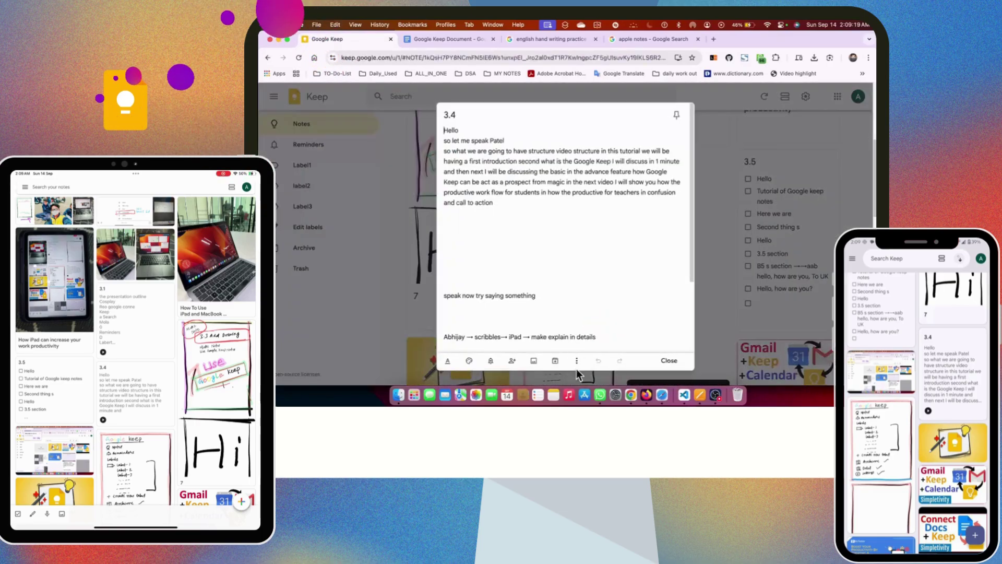
click(577, 365)
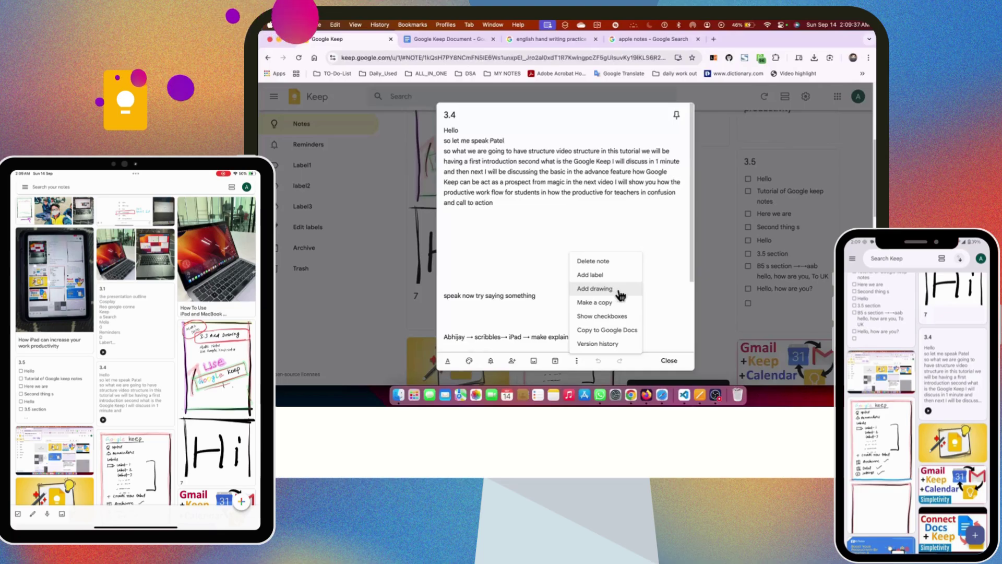
click(617, 327)
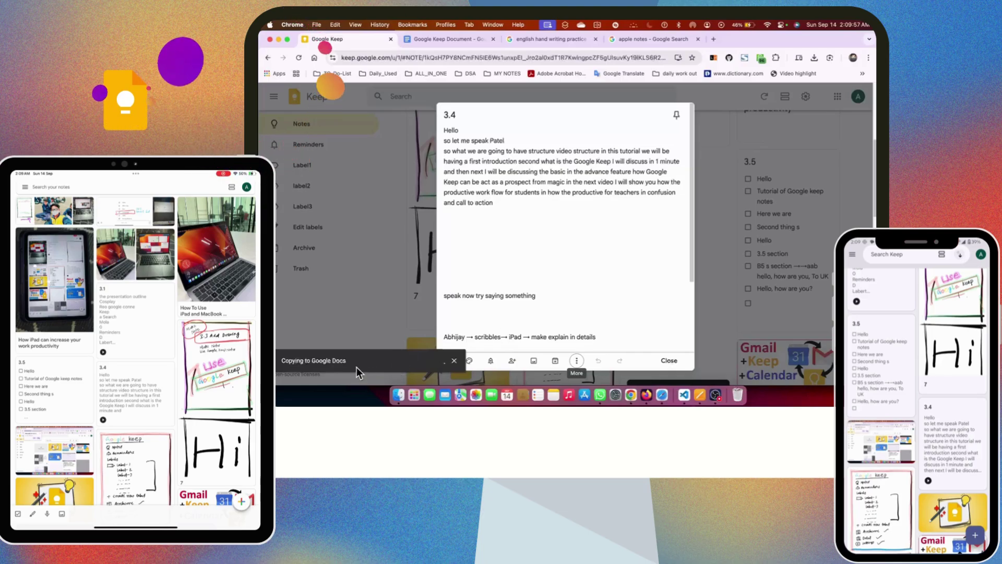
scroll(327, 363, up, 3)
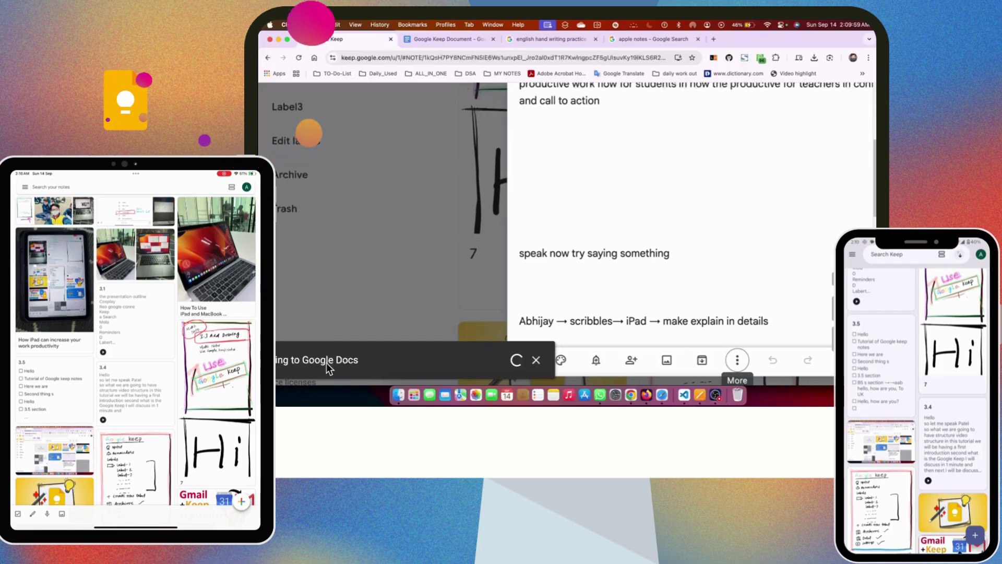
scroll(379, 324, up, 3)
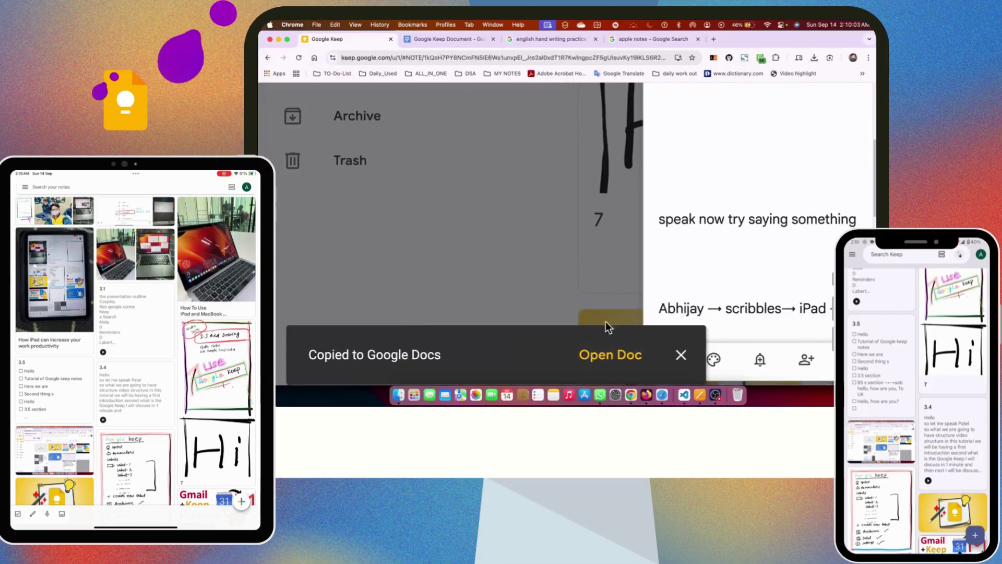
scroll(550, 231, down, 5)
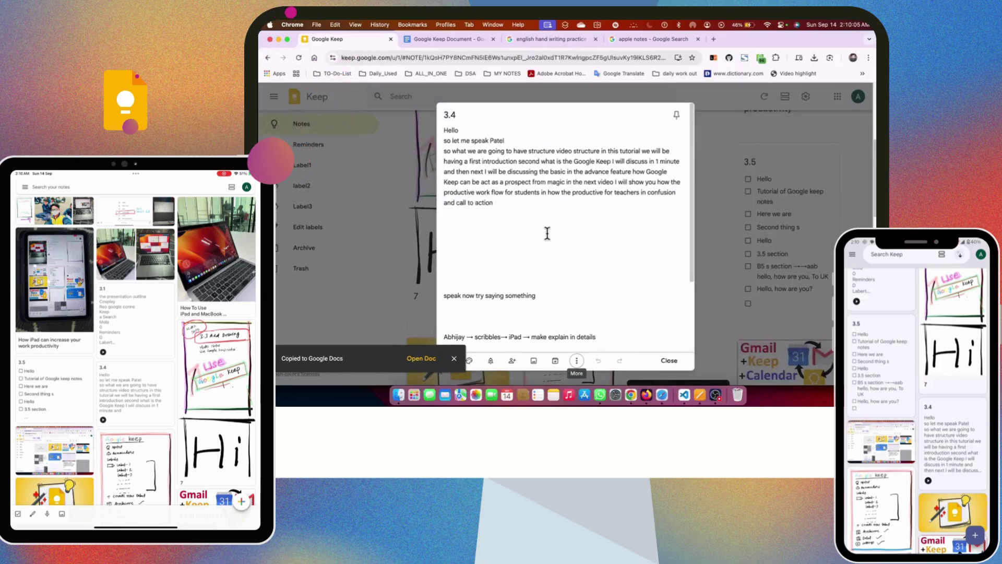
Open the Google Docs copy of the 3.4 note and look through its text
click(422, 358)
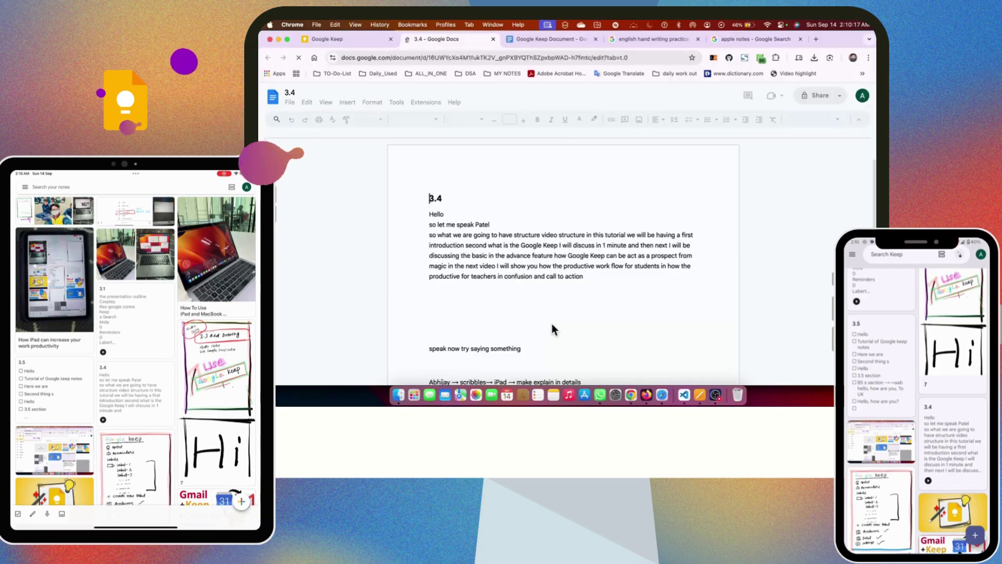
click(618, 267)
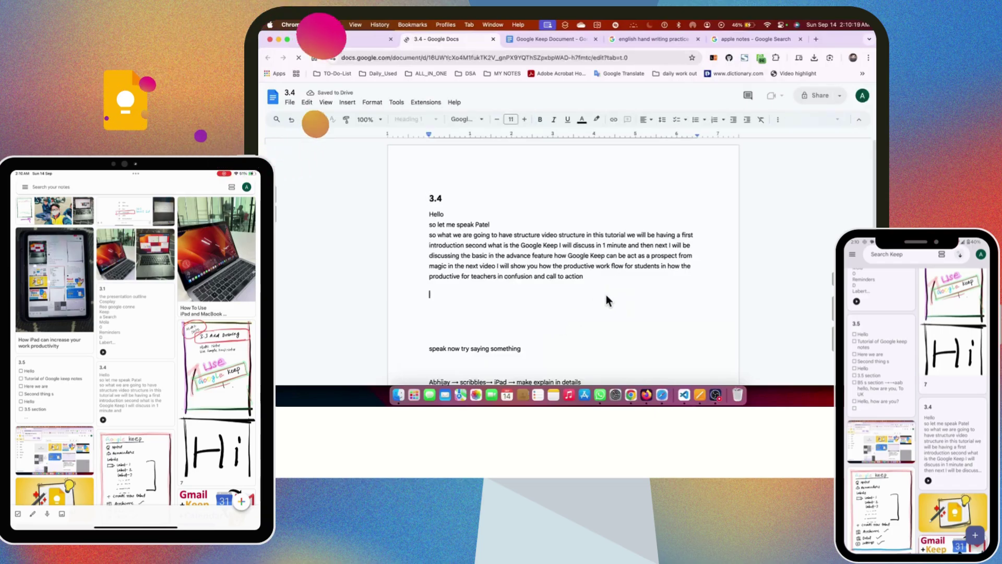
scroll(589, 311, down, 5)
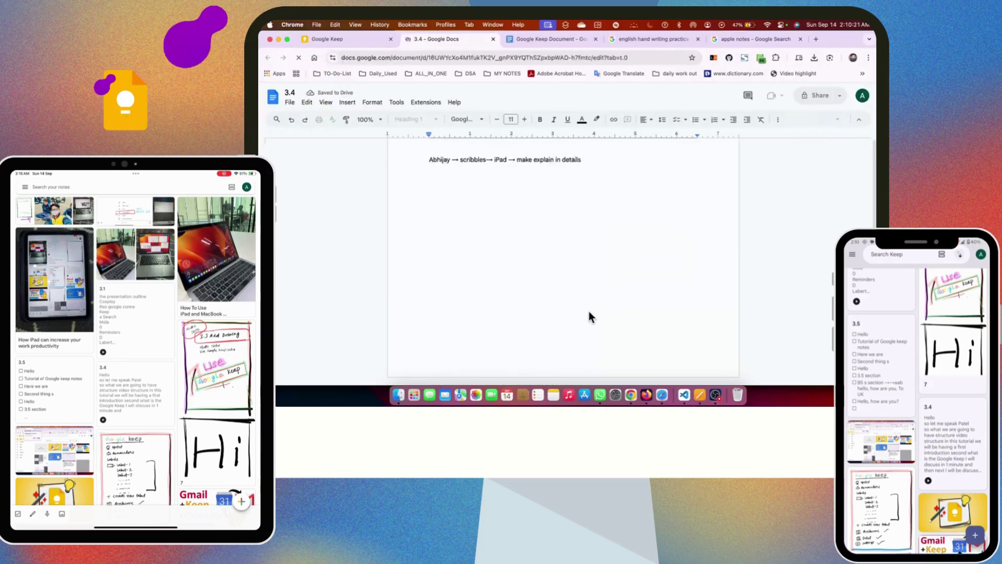
scroll(589, 311, up, 5)
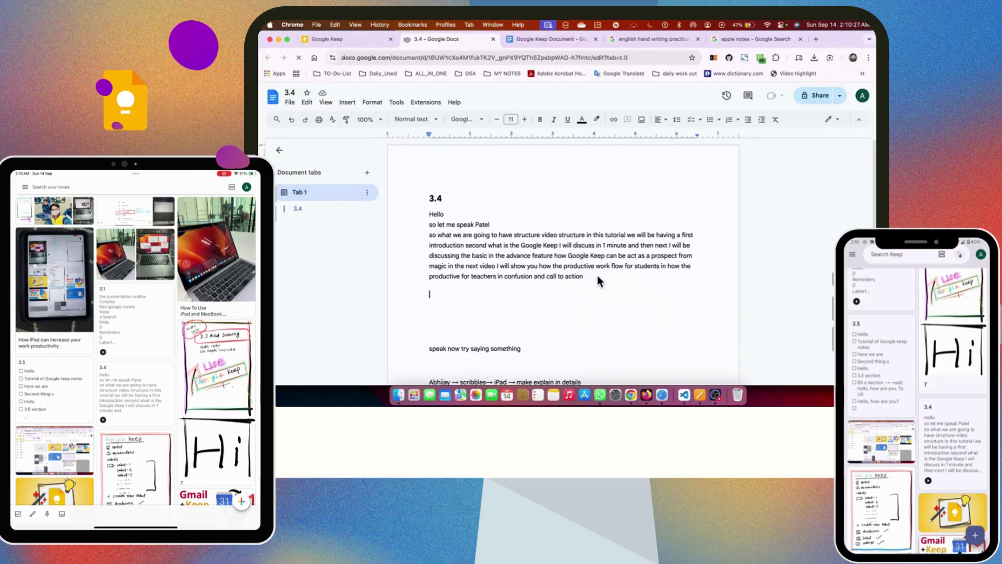
Reduce the font size of the line "productive for teachers in confusion and call to action" in the document
drag(590, 278, 428, 275)
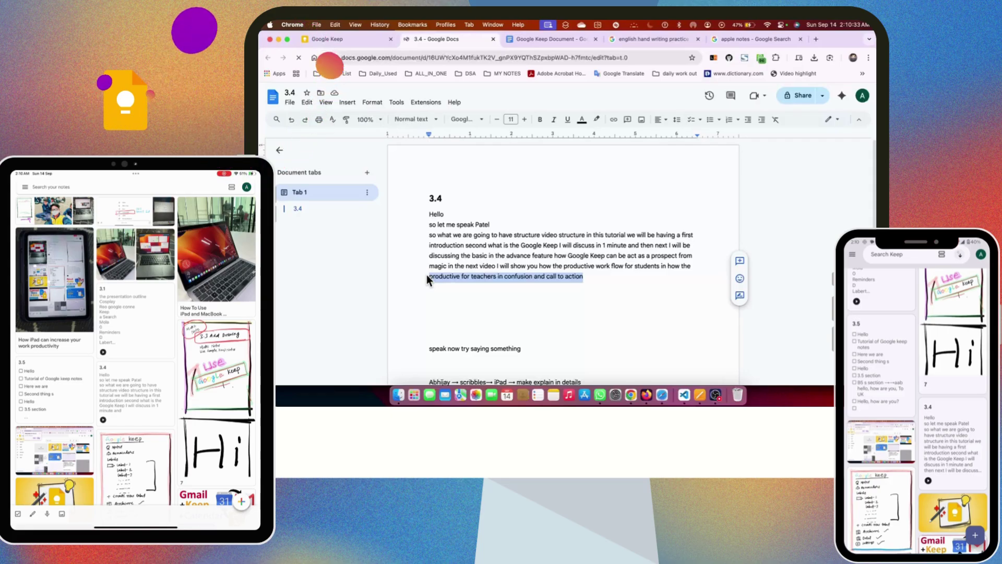
key(super+period)
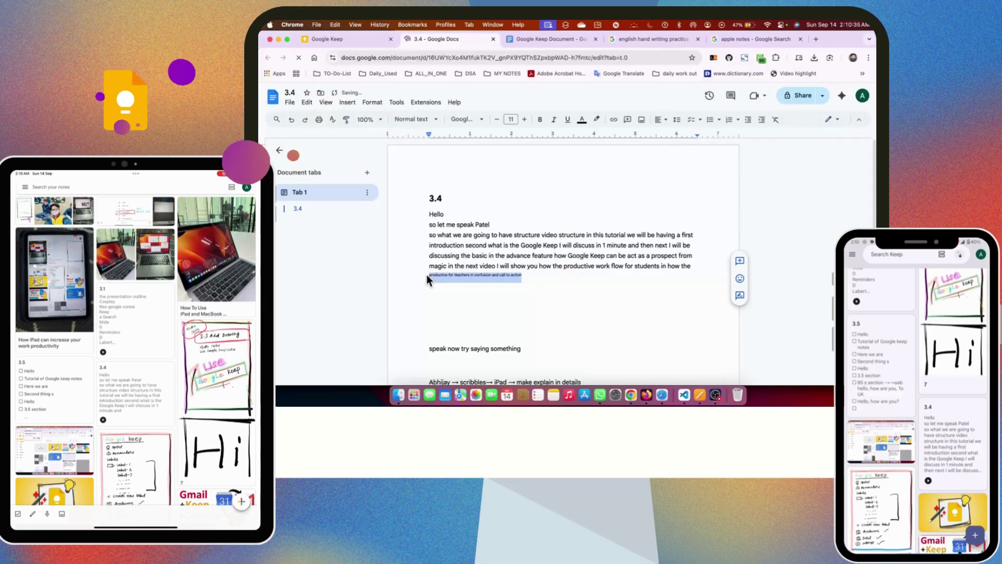
key(super+z)
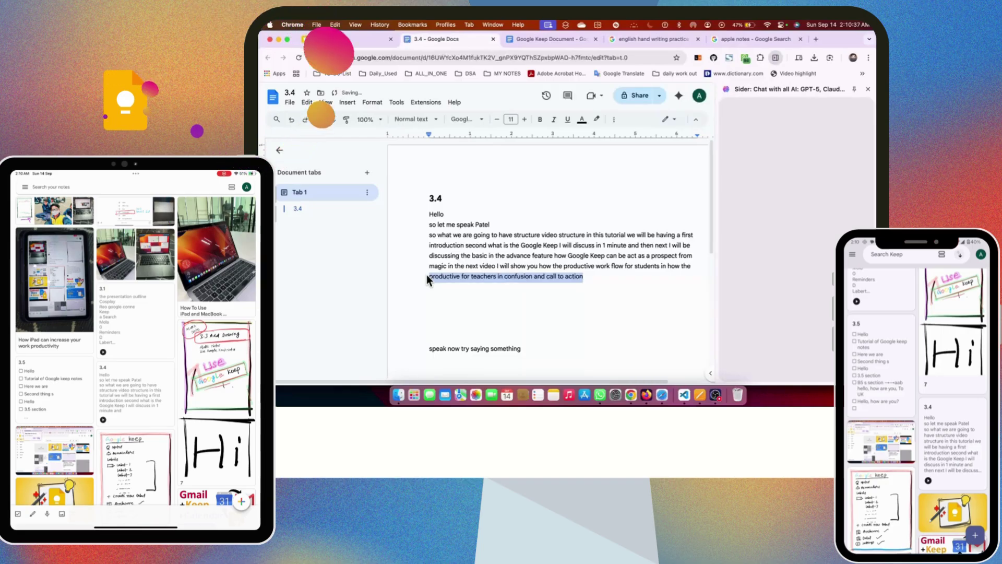
key(super+period)
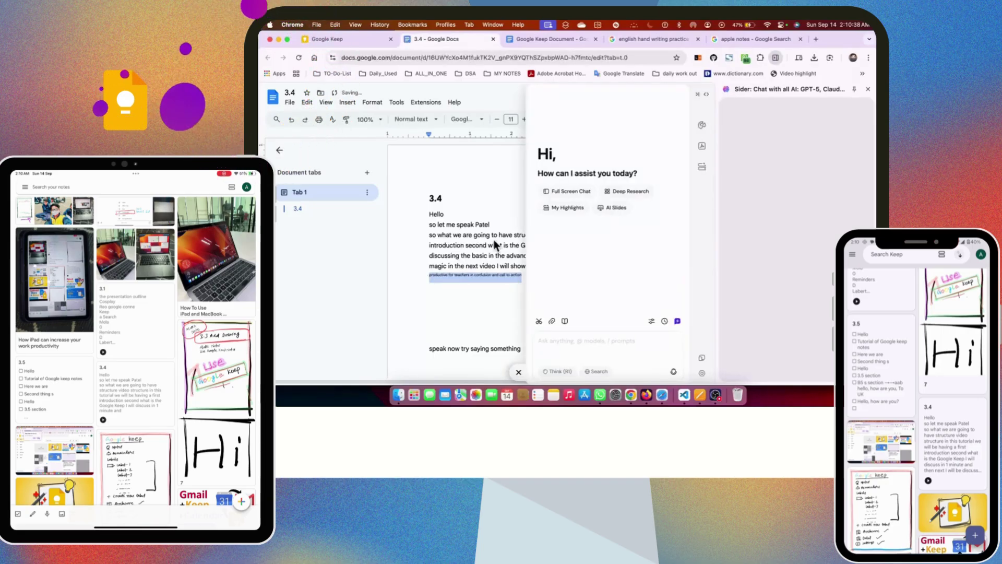
Close the Sider side panel, try to collapse its chat overlay, and dismiss the upgrade offer over the document
click(867, 90)
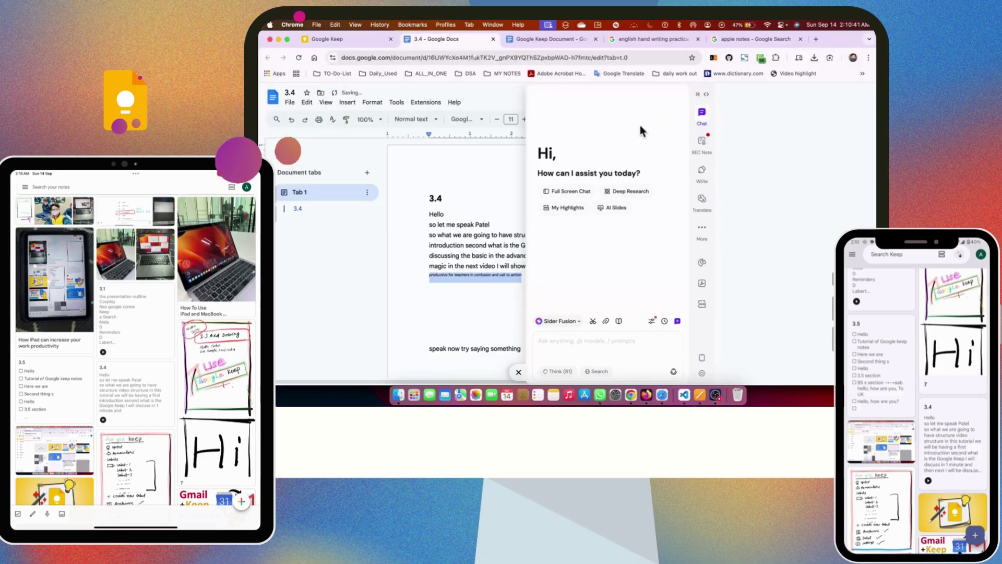
click(698, 94)
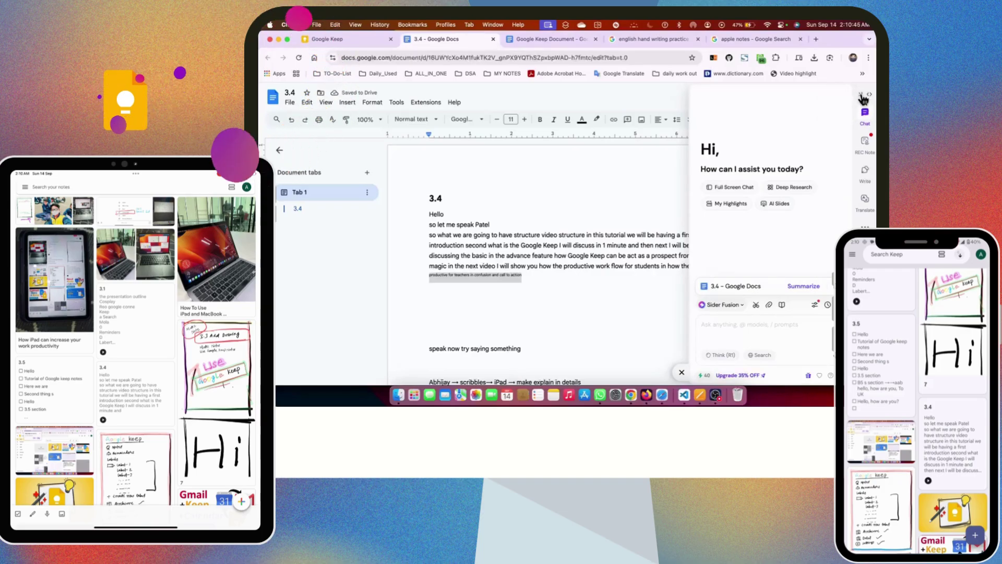
click(862, 97)
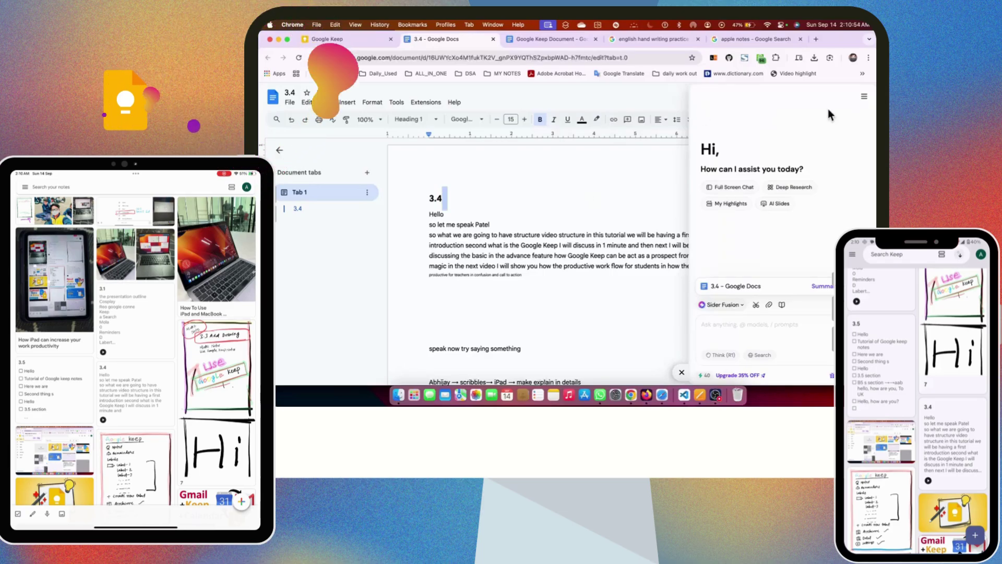
click(865, 97)
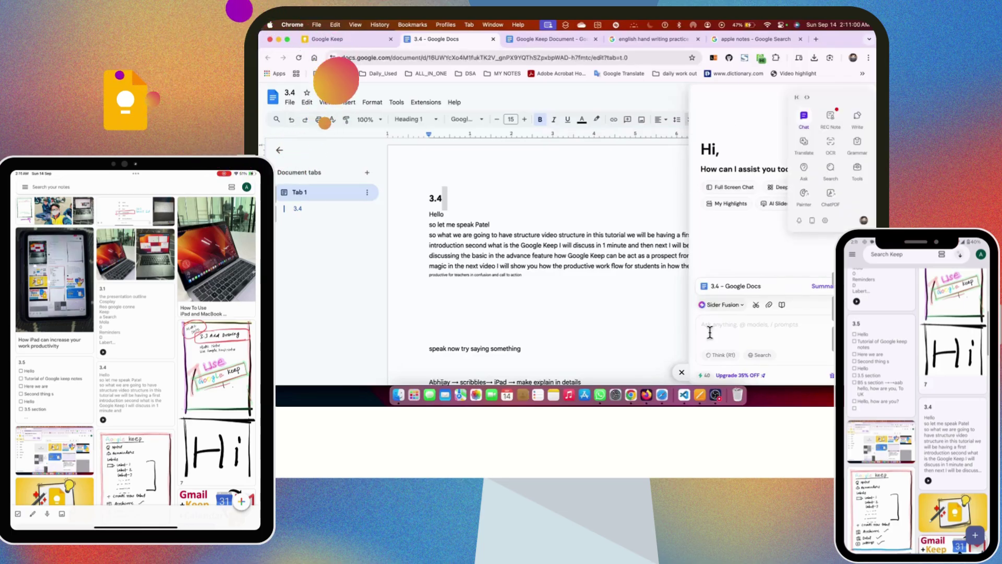
key(ctrl+shift+9)
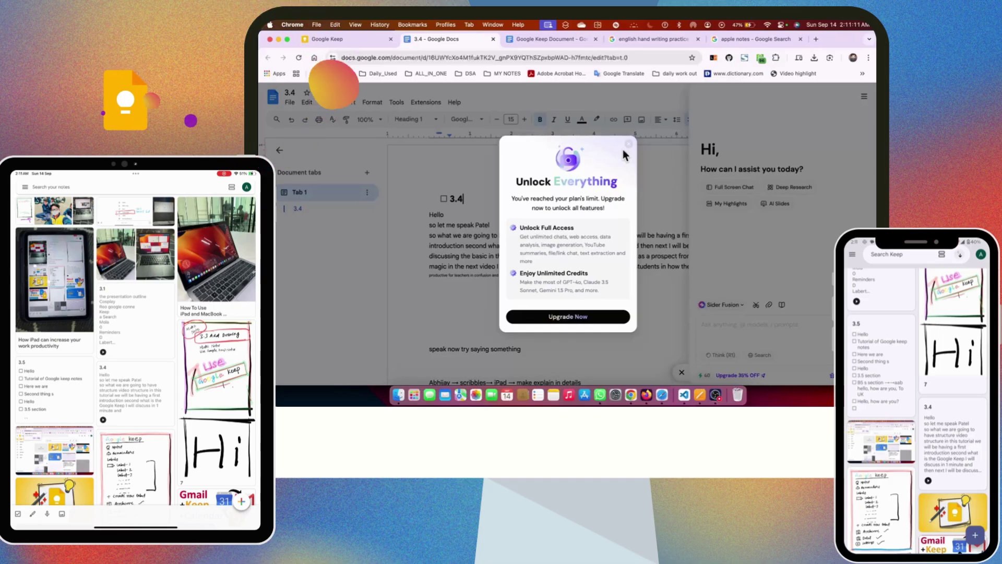
click(628, 144)
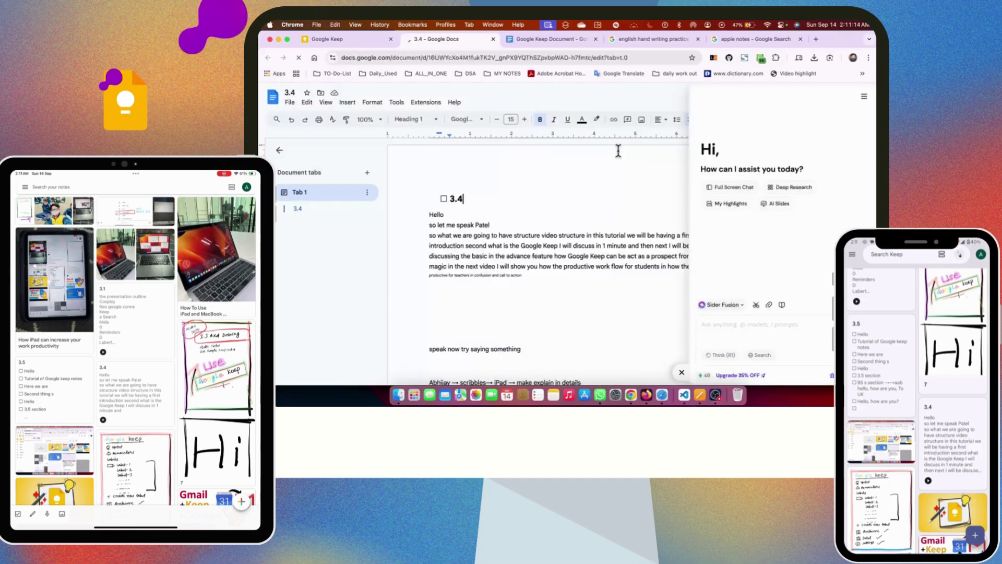
click(521, 40)
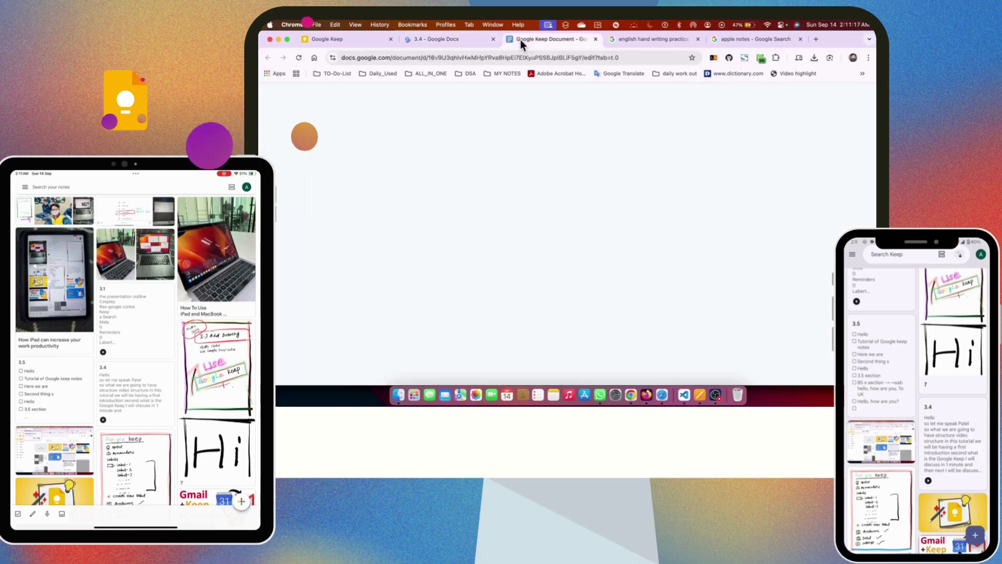
click(444, 40)
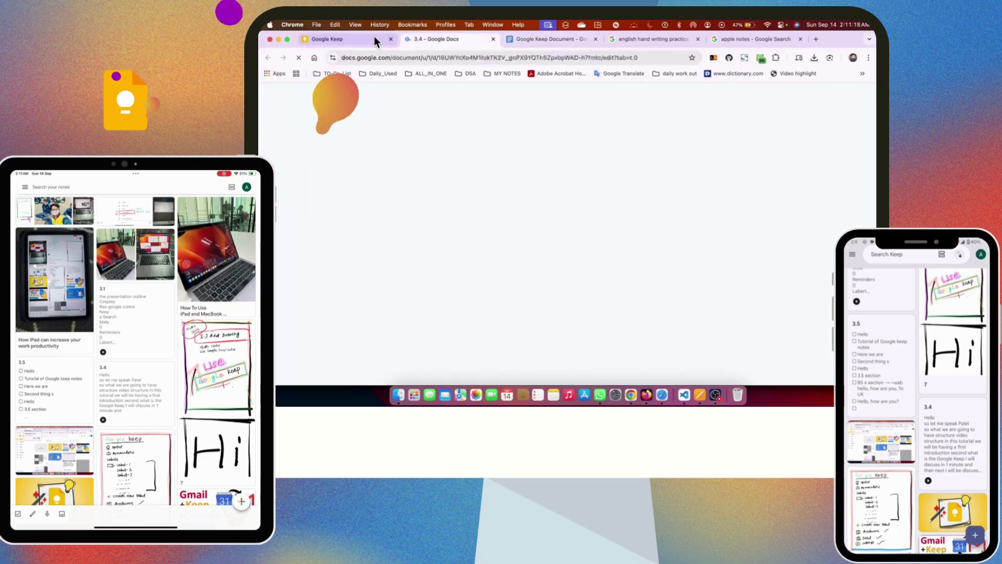
click(374, 36)
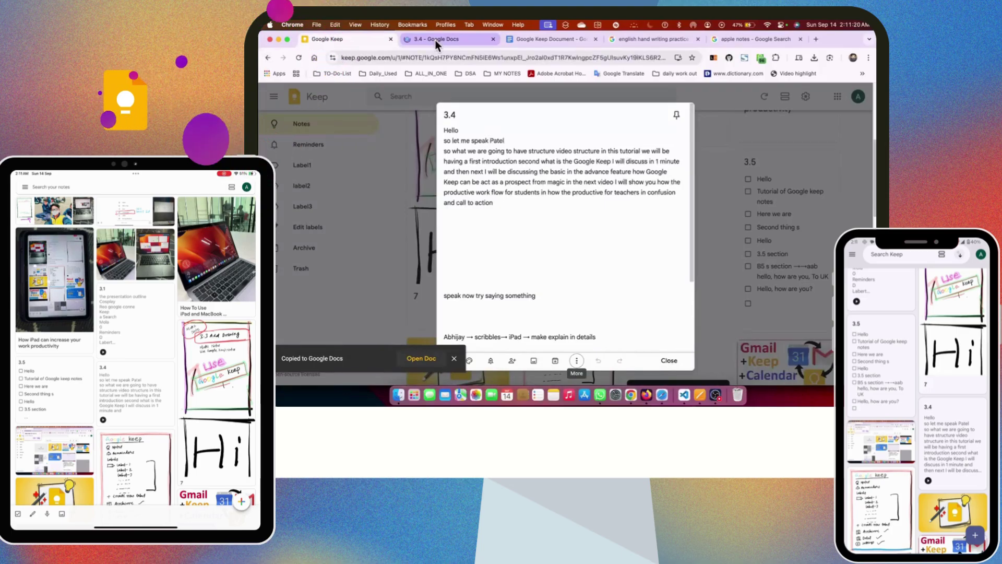
Return to the 3.4 document and set the words after "so let" in the line below "Hello" to font size 21
click(436, 41)
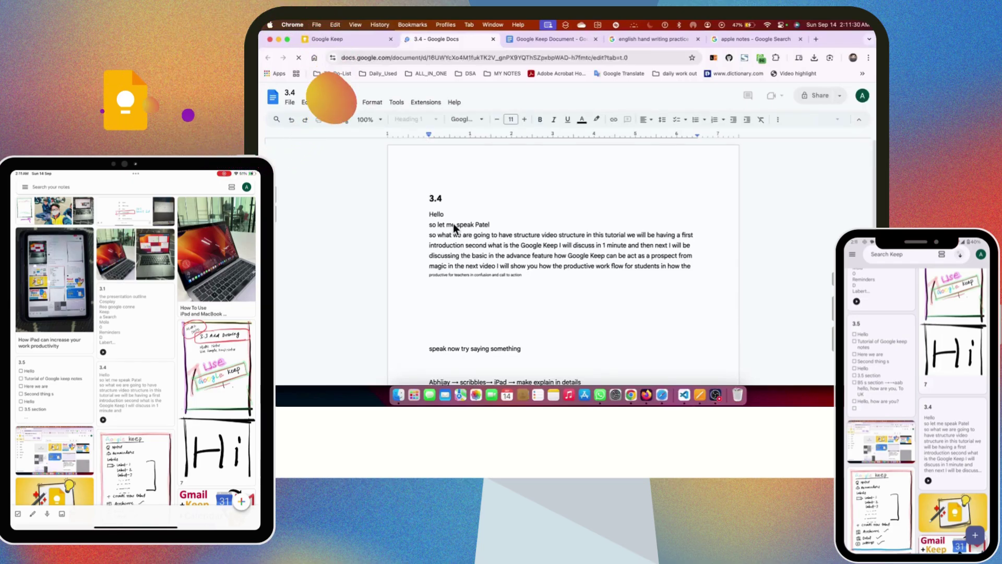
drag(446, 224, 490, 224)
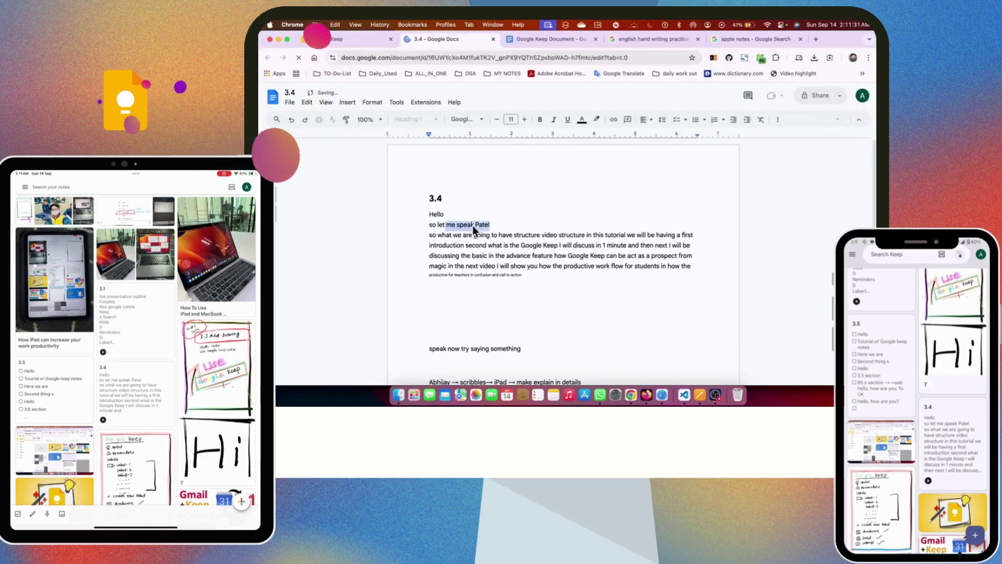
click(526, 119)
click(525, 120)
click(525, 120)
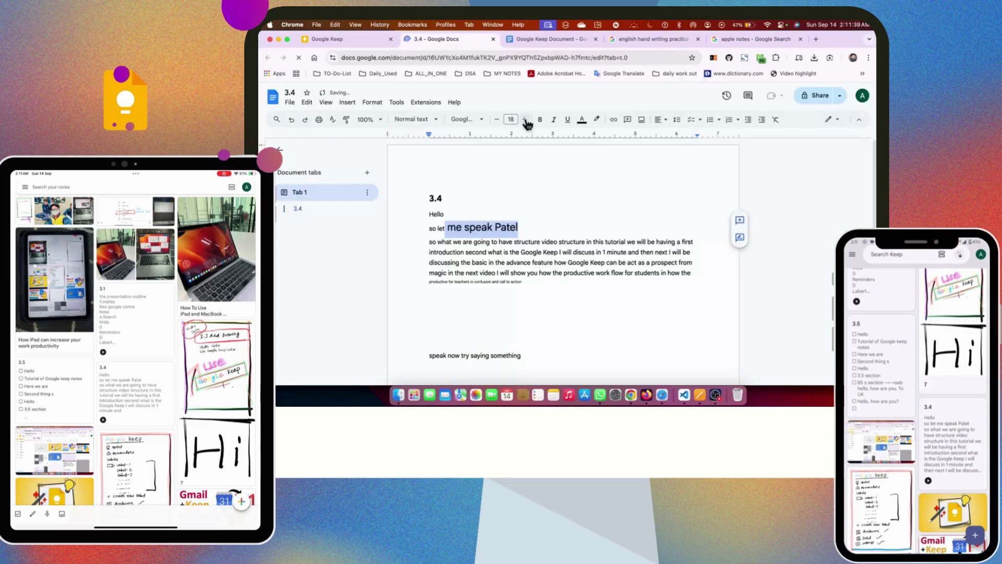
click(525, 120)
click(526, 120)
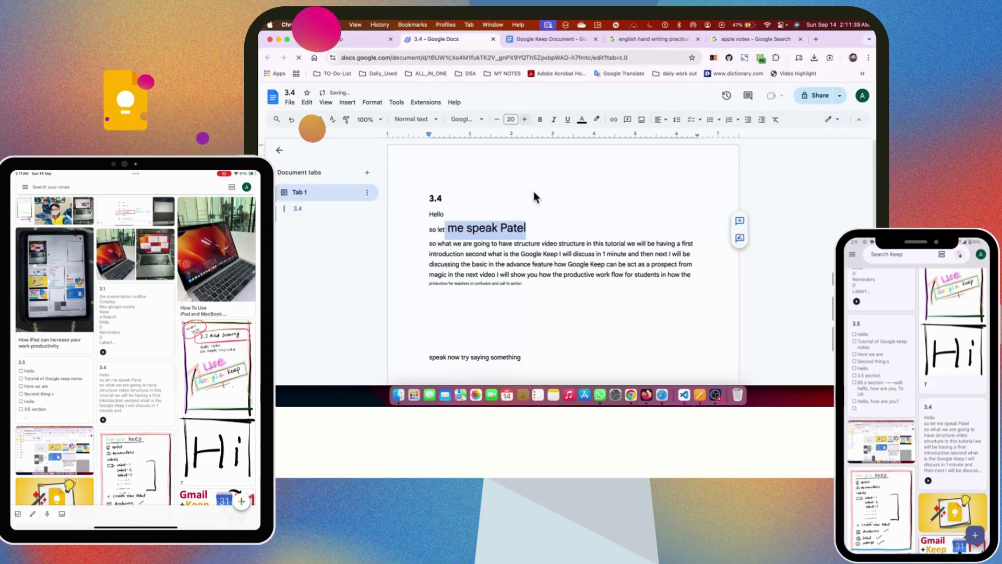
click(526, 120)
Copy the enlarged words from the document and paste them two lines below "and call to action" in the 3.4 Keep note
drag(531, 226, 449, 228)
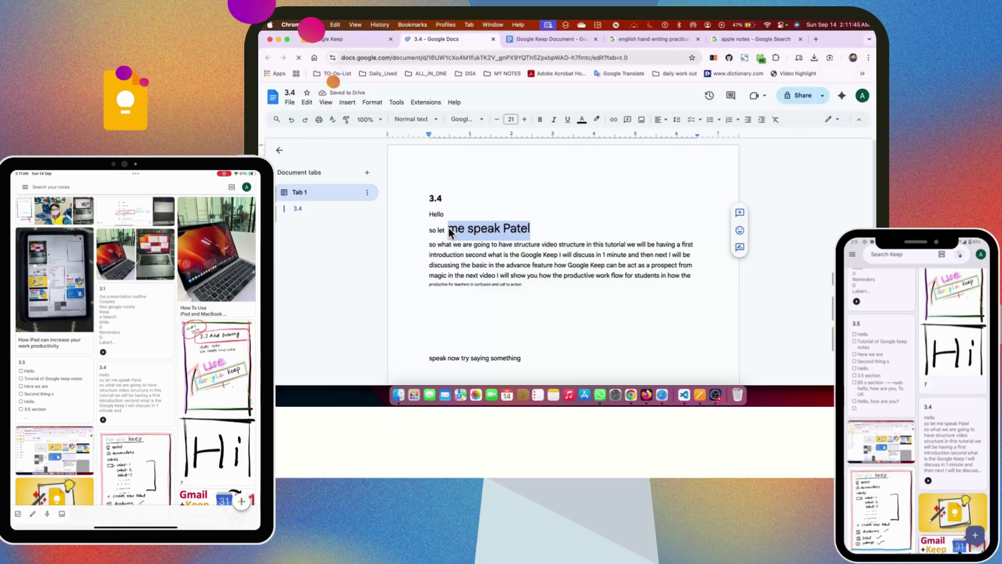
click(352, 44)
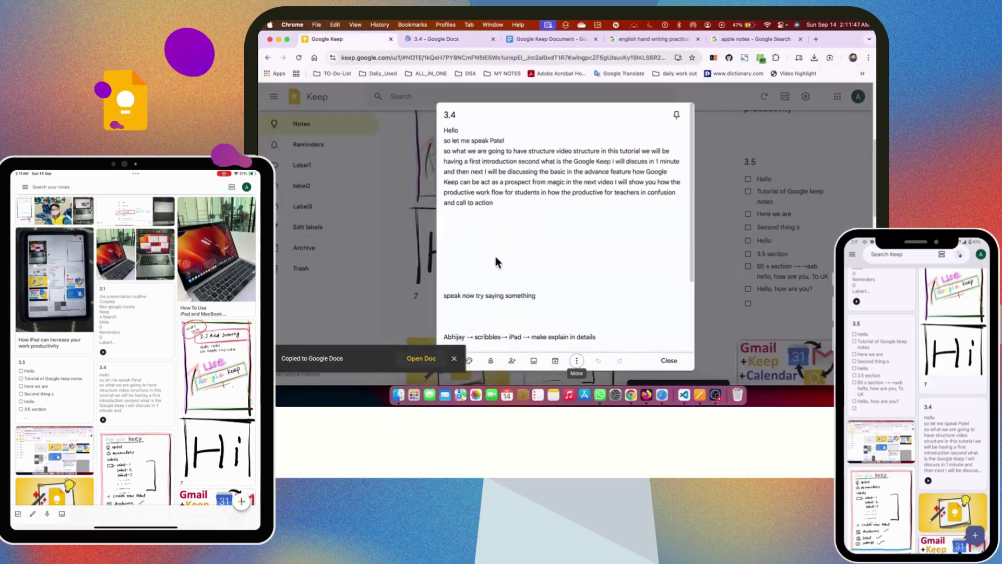
click(503, 202)
key(Return)
key(Return)
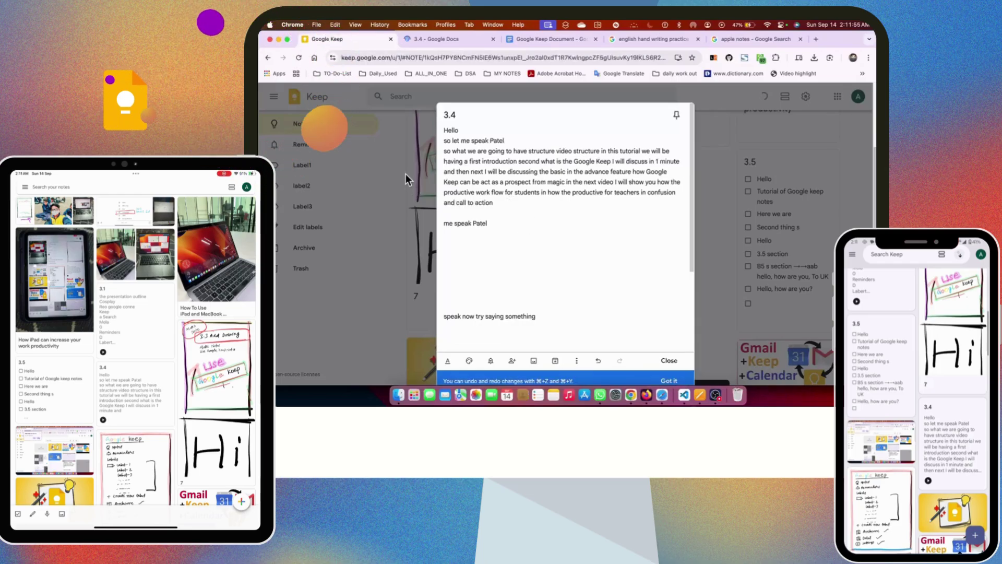
Close the 3.4 note and the untitled channel-list note, and look through the full notes overview on the Mac
key(Escape)
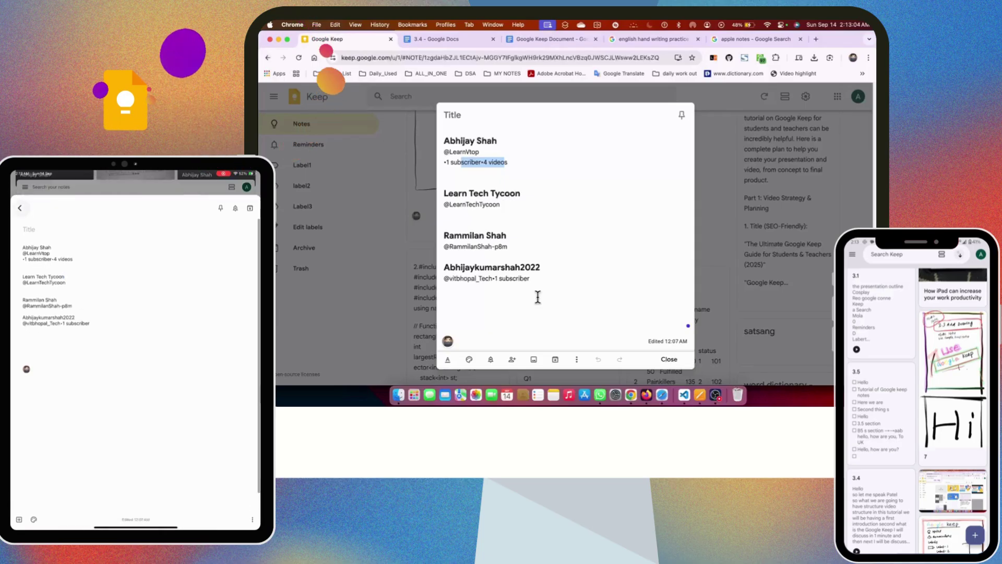
click(591, 269)
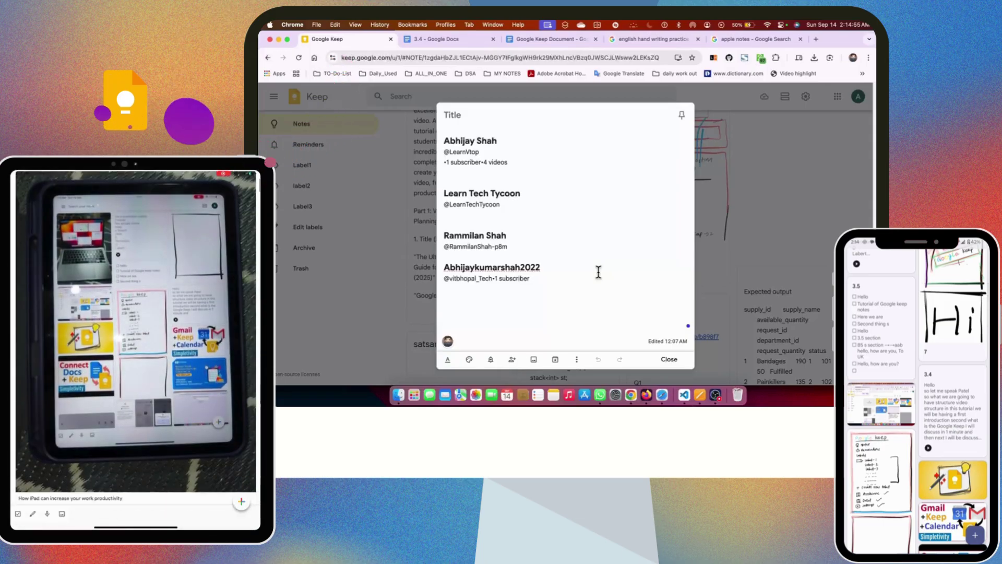
click(406, 189)
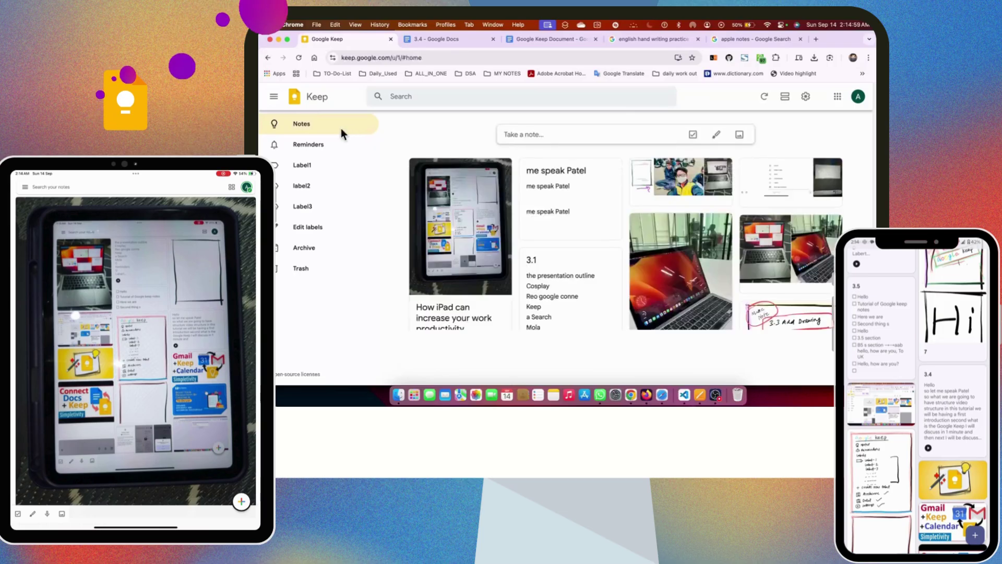
scroll(791, 305, down, 2)
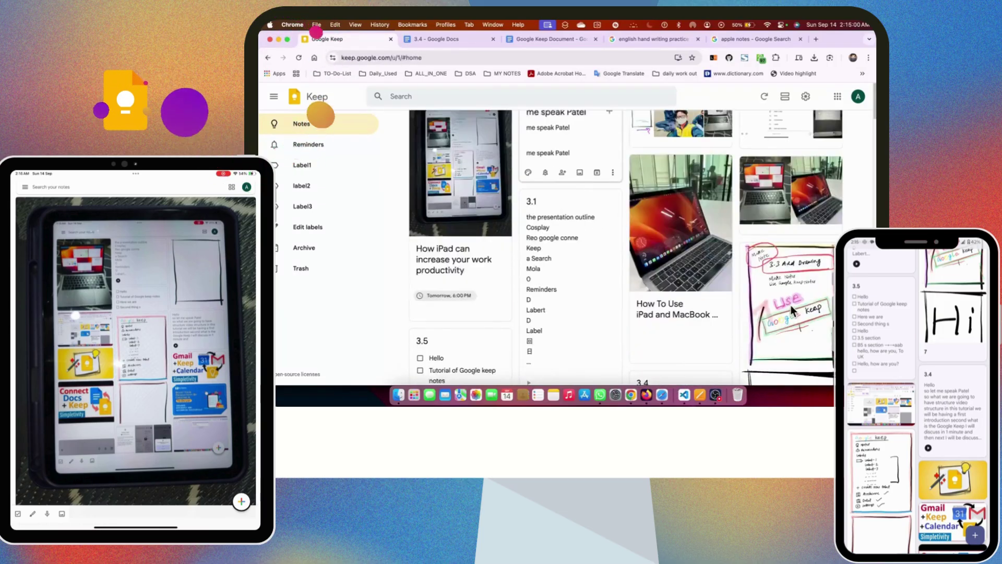
scroll(790, 305, down, 10)
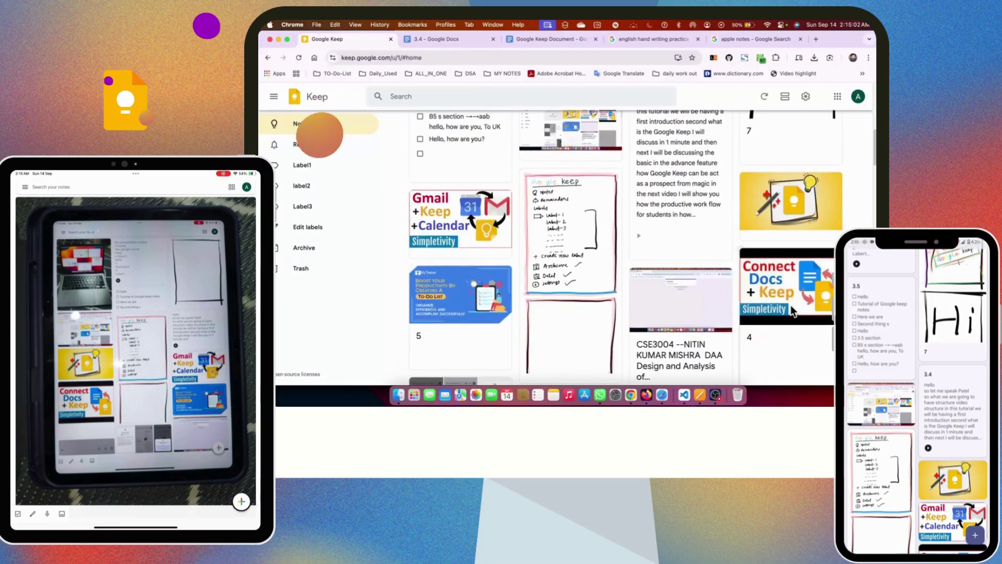
scroll(791, 304, up, 10)
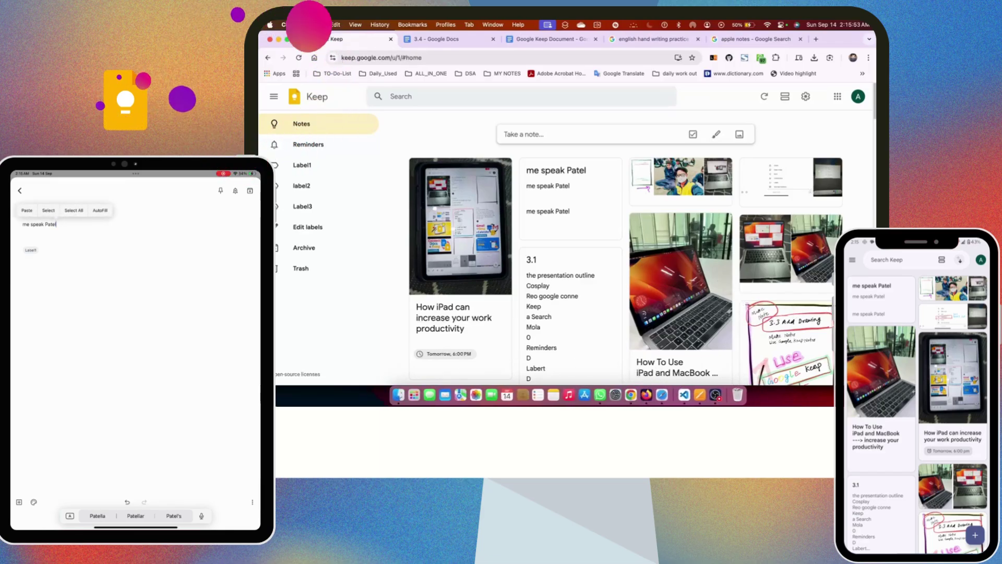
On the iPad, add the lines "Asdjhadhjksak" and "As brake" to the open Label1 note, tag it #label2, and close it
click(114, 229)
text(iasi coma)
key(Return)
text(As)
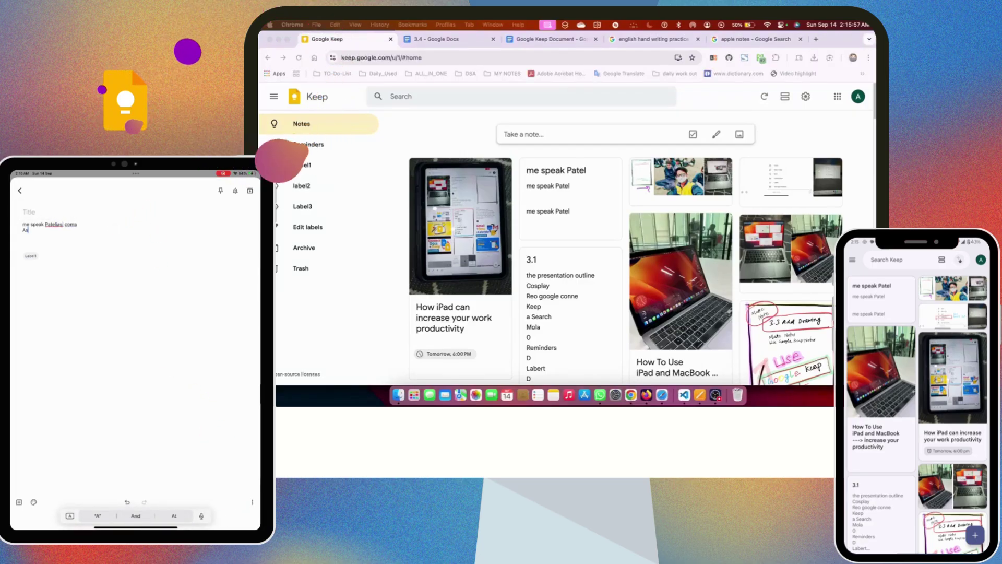
text(djhadhjksak)
key(Return)
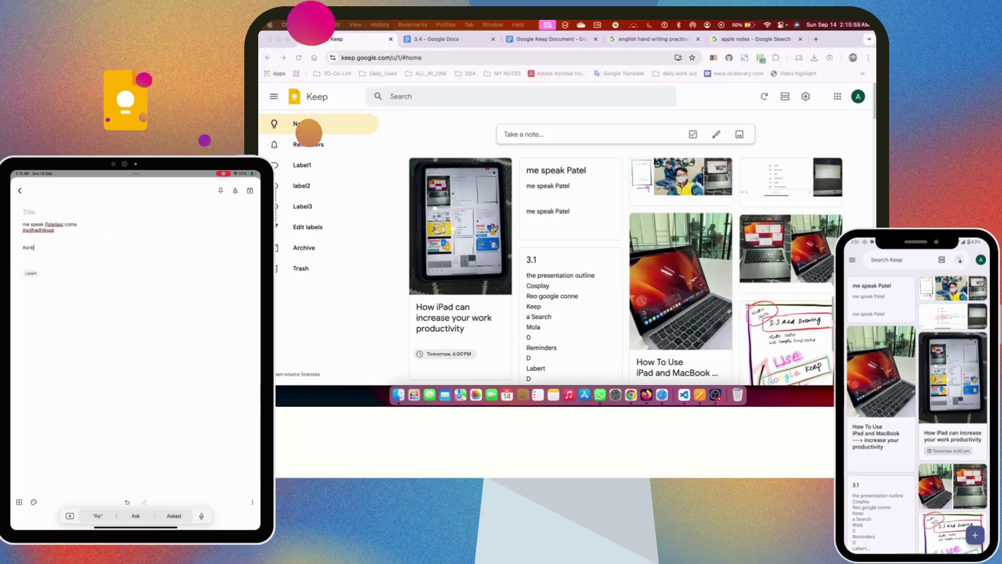
text(Asnbdakd)
key(Return)
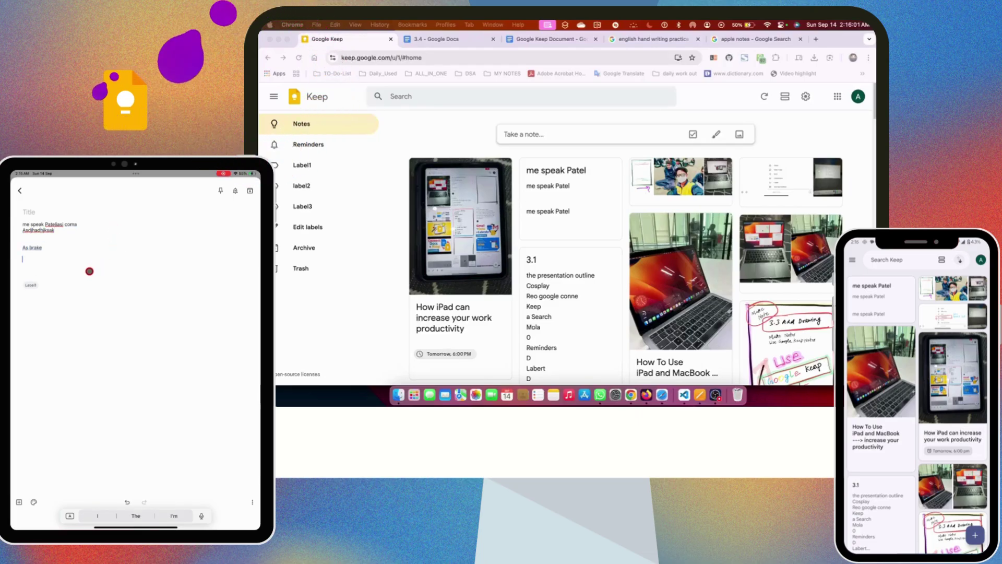
text(#label2)
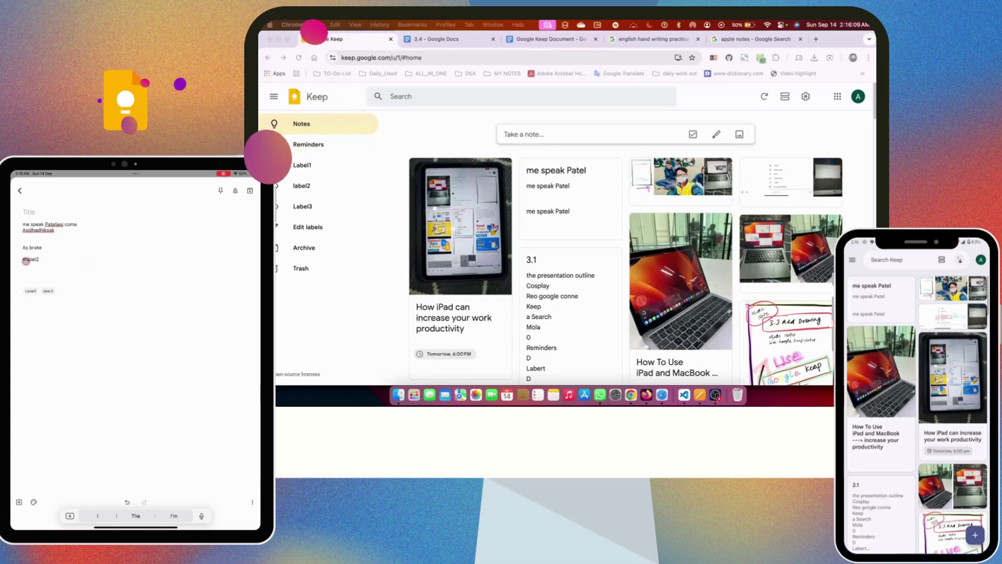
click(21, 191)
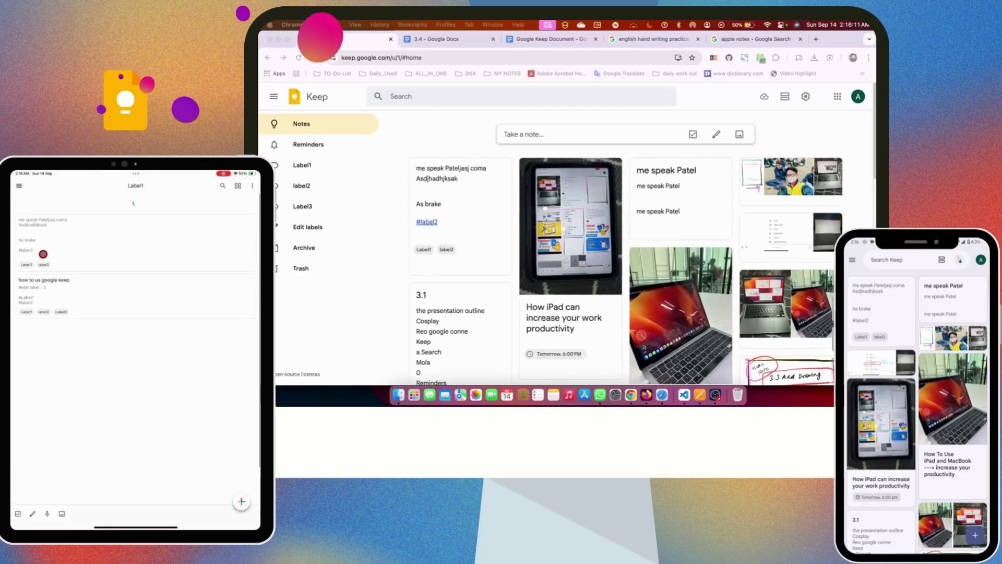
Show the notes filed under label2 and those under Label3 on the iPad
click(19, 186)
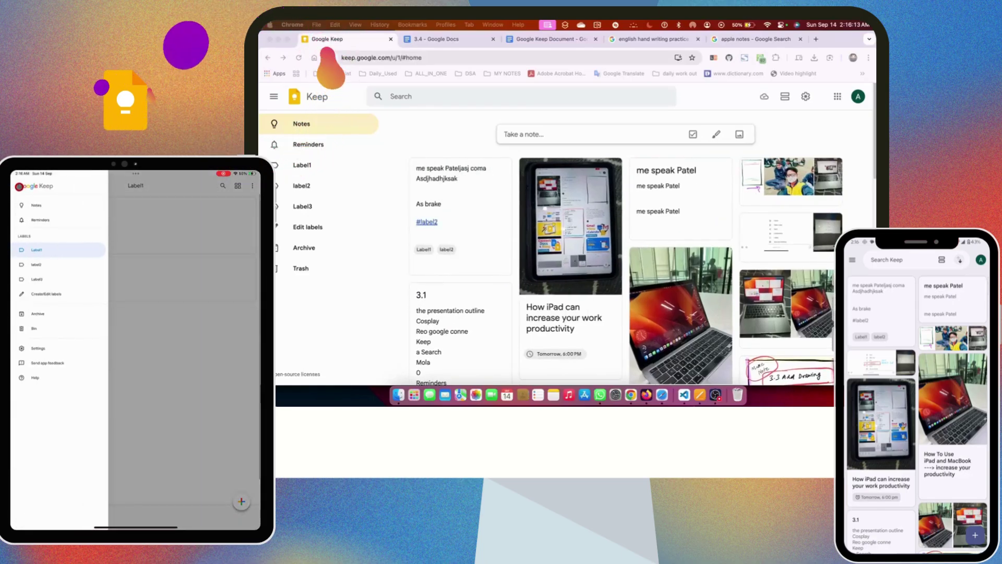
click(42, 264)
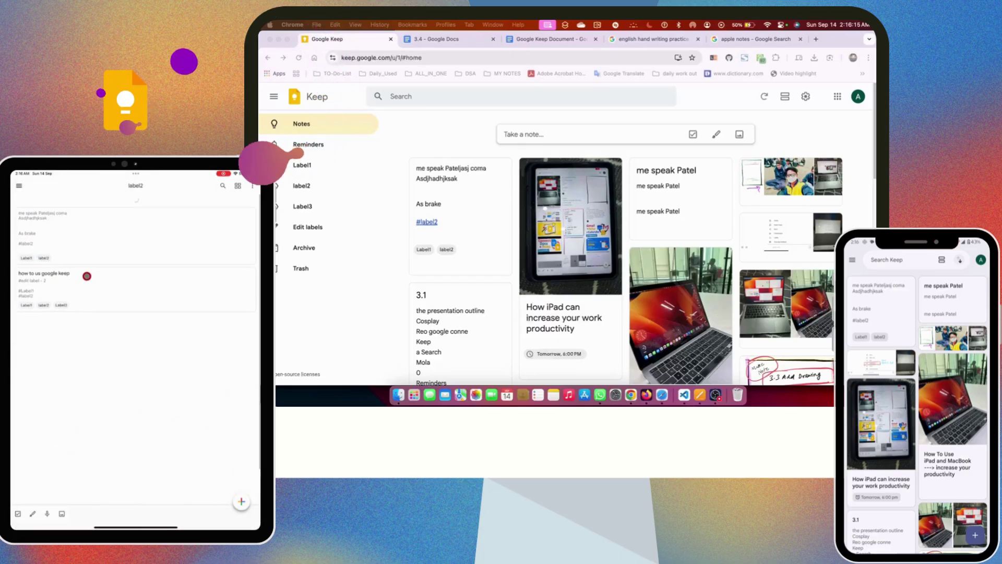
click(19, 186)
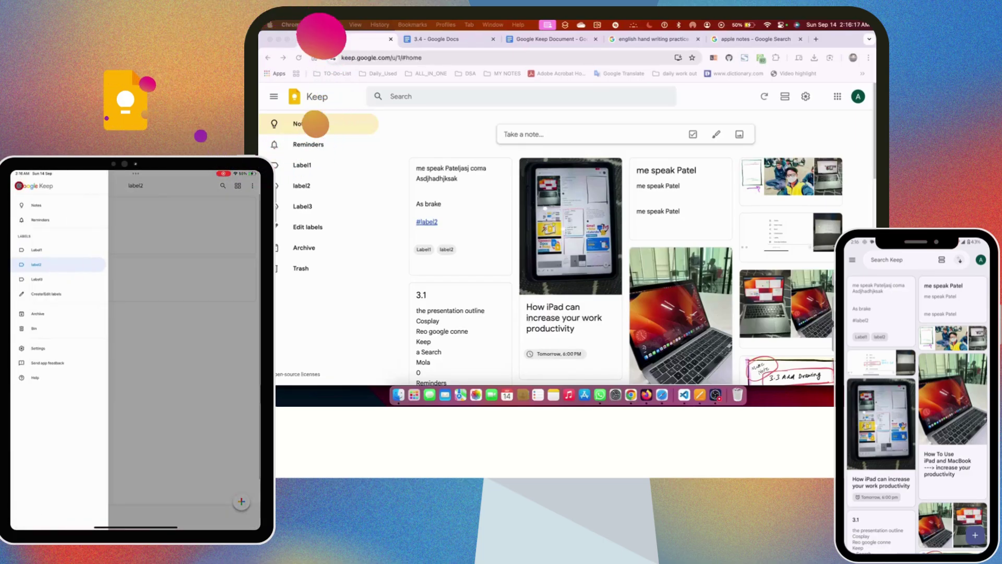
click(31, 279)
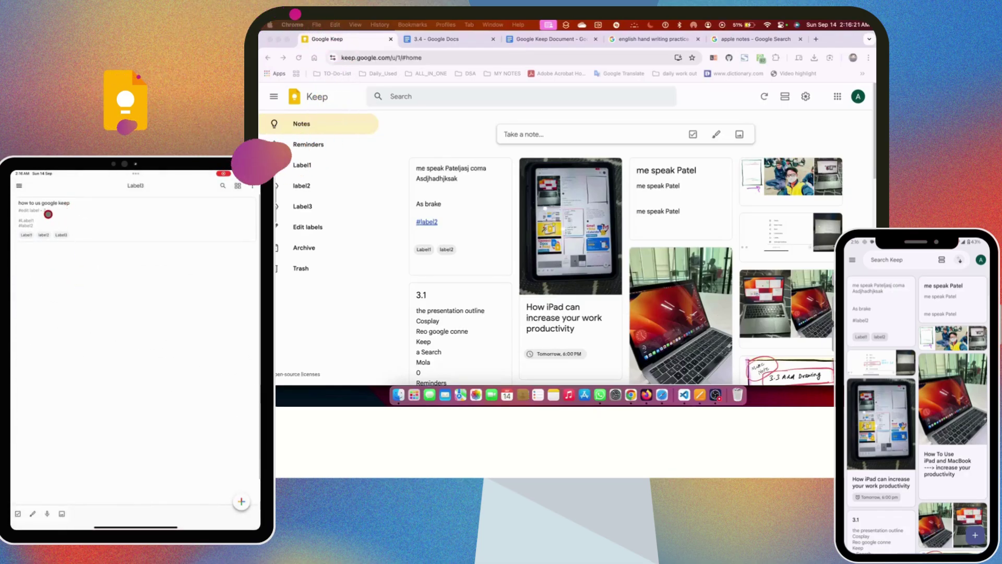
Remove Label3 from the note "how to us google keep" on the iPad and close the note
click(74, 225)
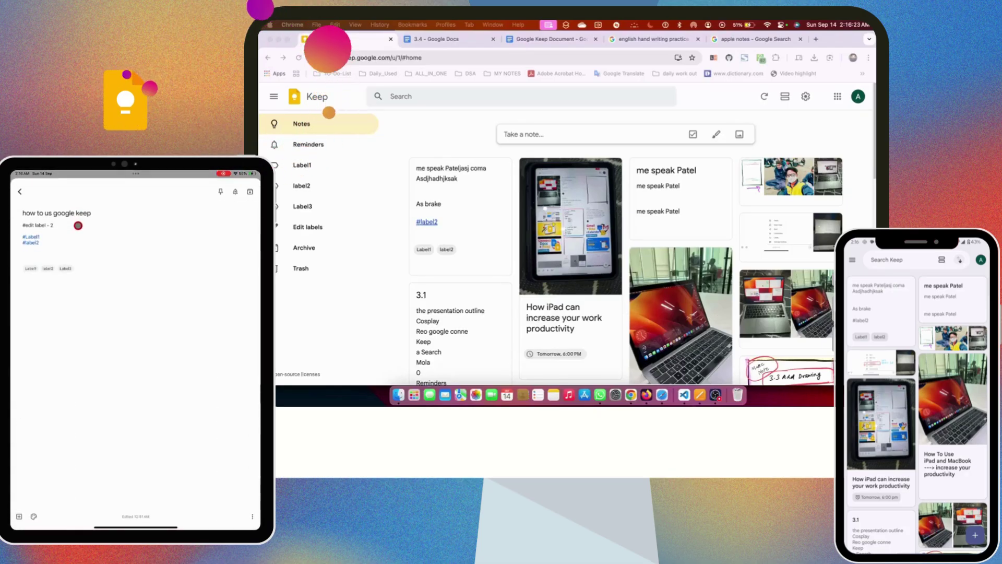
click(65, 263)
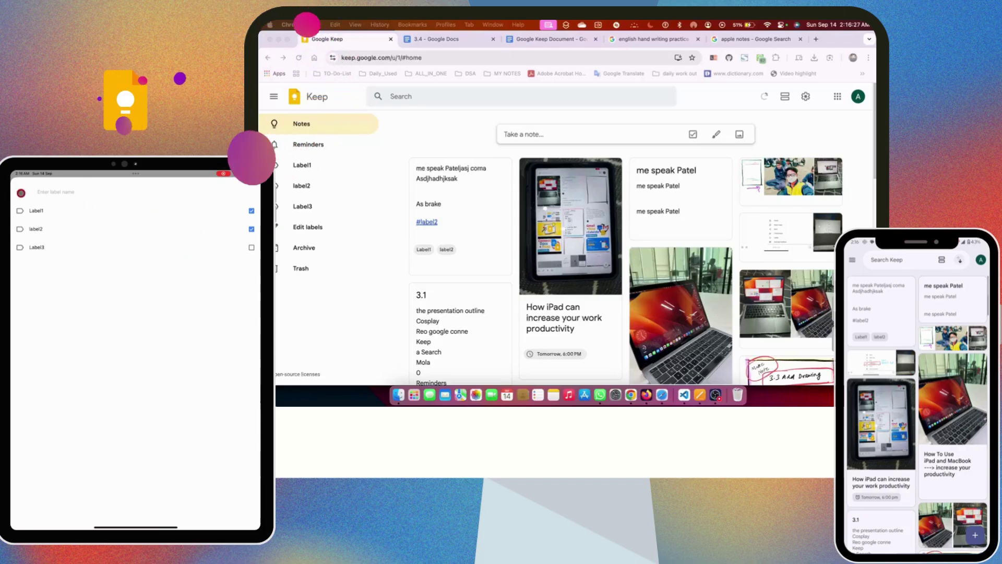
click(20, 191)
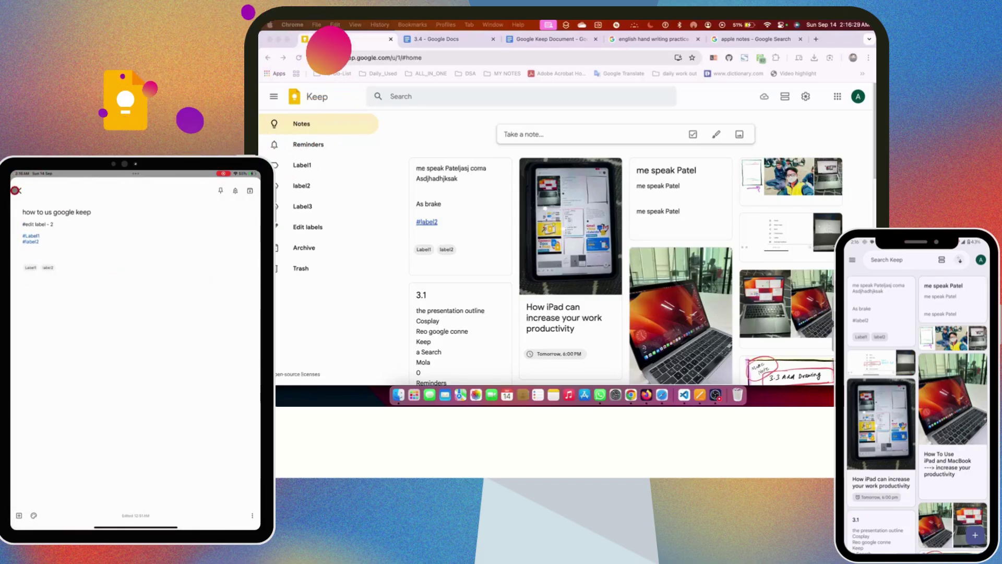
click(20, 191)
Create a new note containing "3333333eeeee" within Label3 on the iPad and return to the list
click(23, 190)
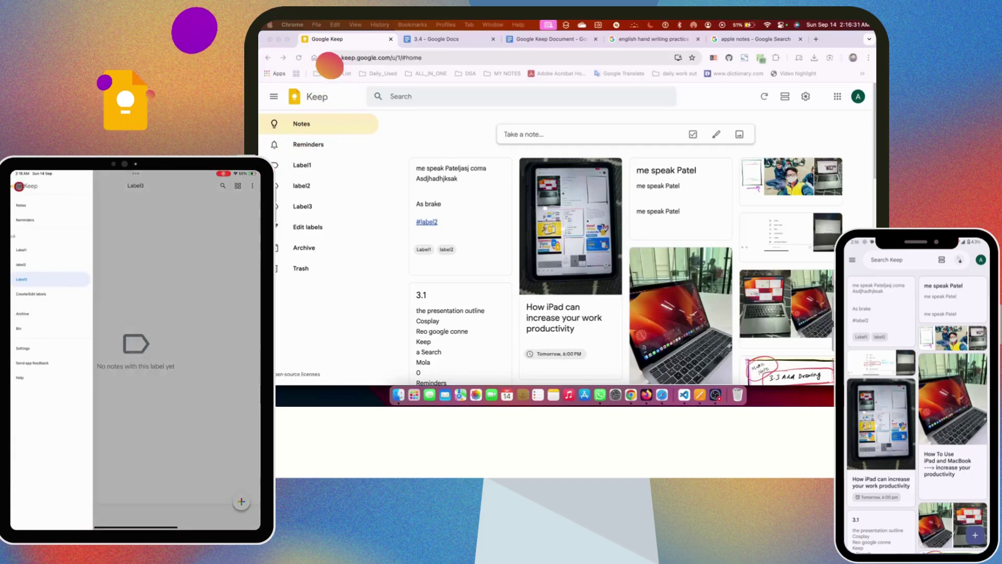
click(35, 280)
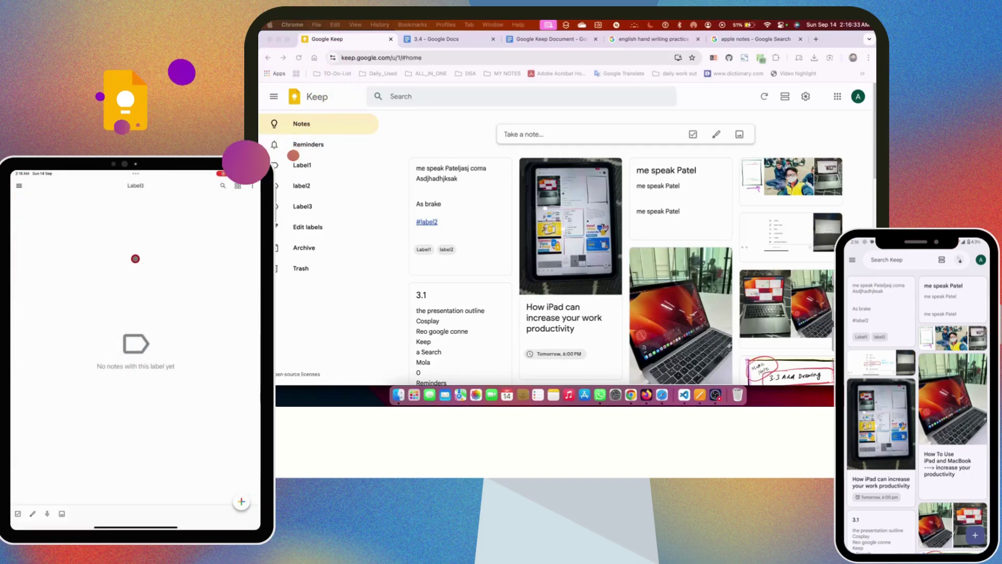
click(241, 501)
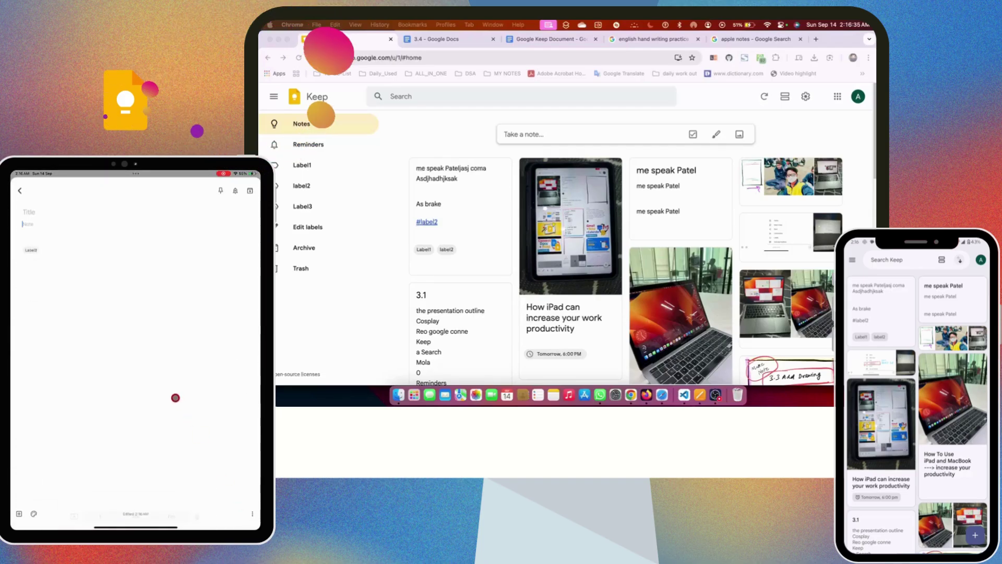
text(3333333)
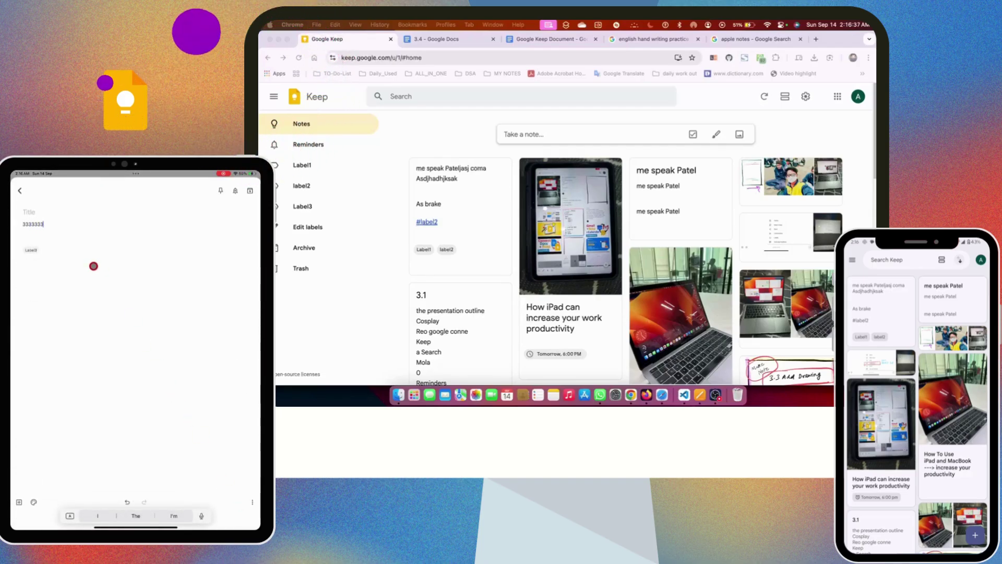
text(eeeee)
key(Escape)
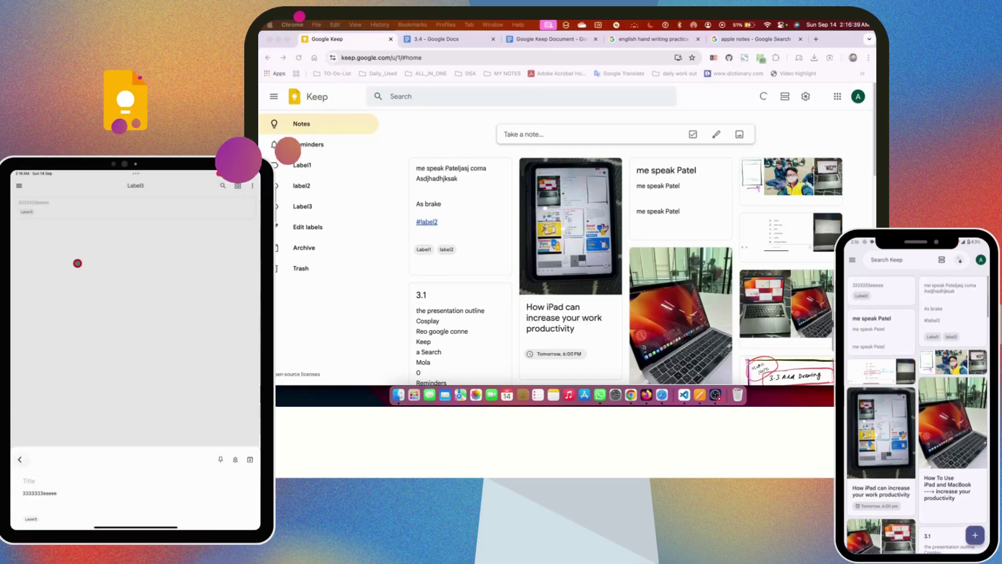
click(63, 211)
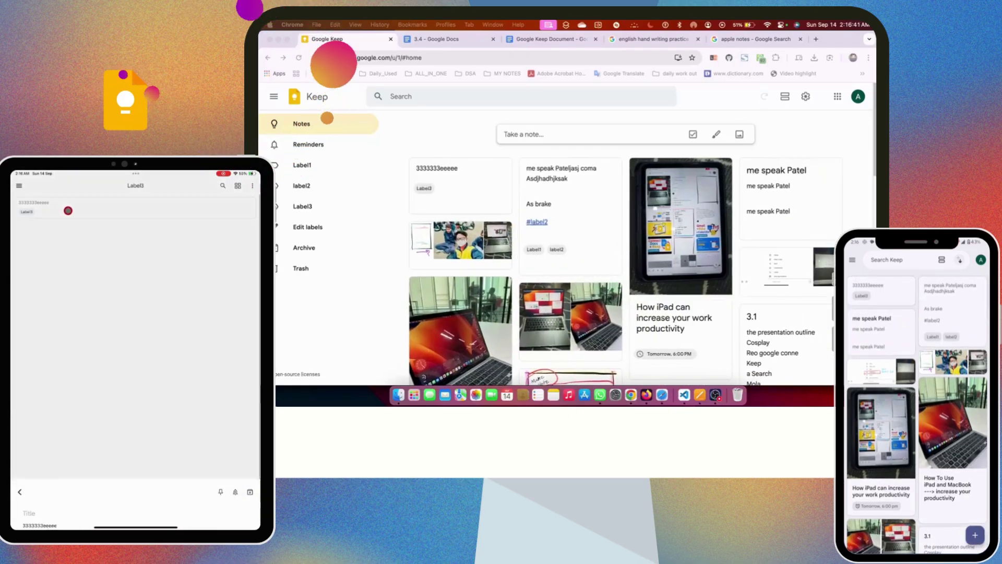
click(23, 190)
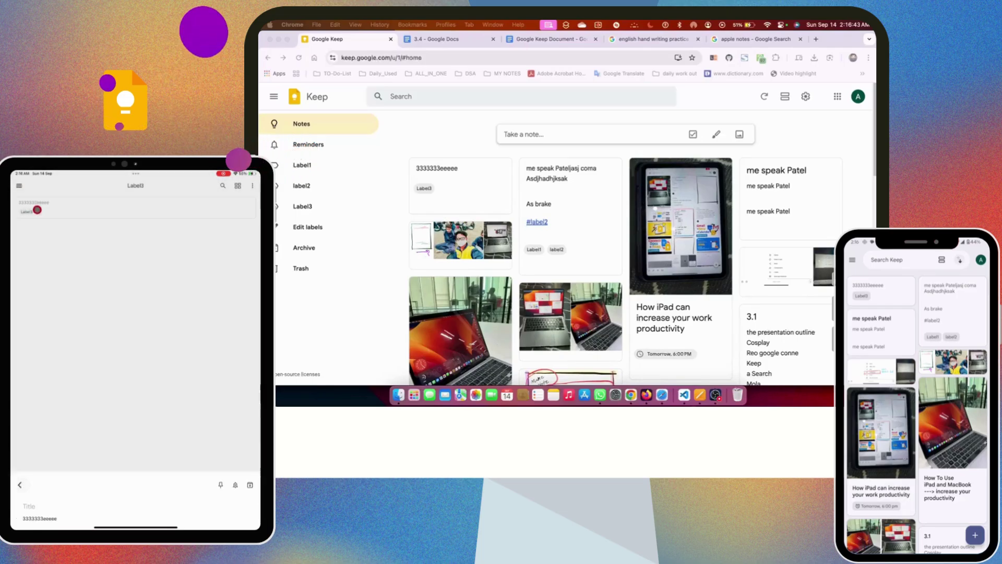
Compare the iPad's note list for label2 with the one for Label3
click(18, 181)
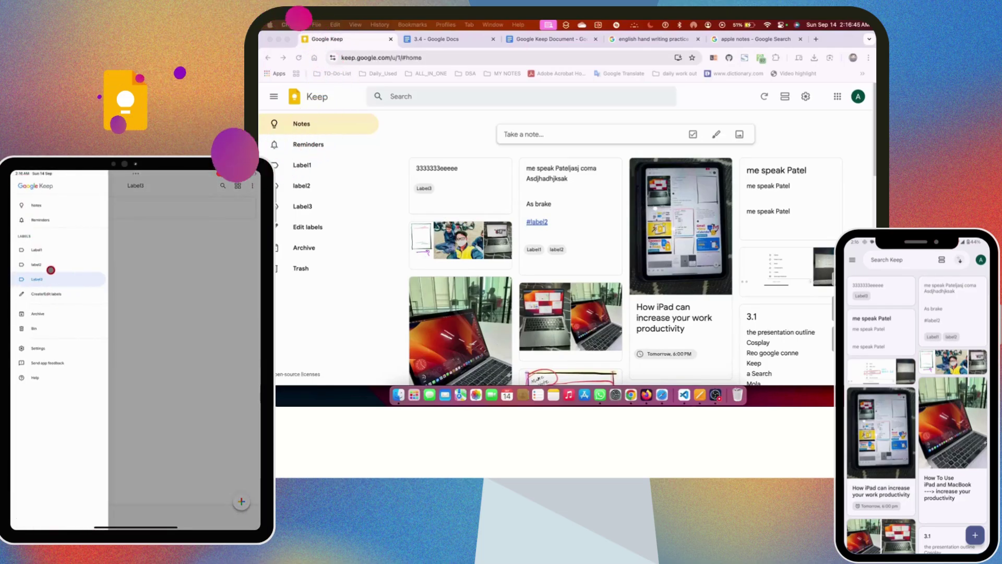
click(37, 267)
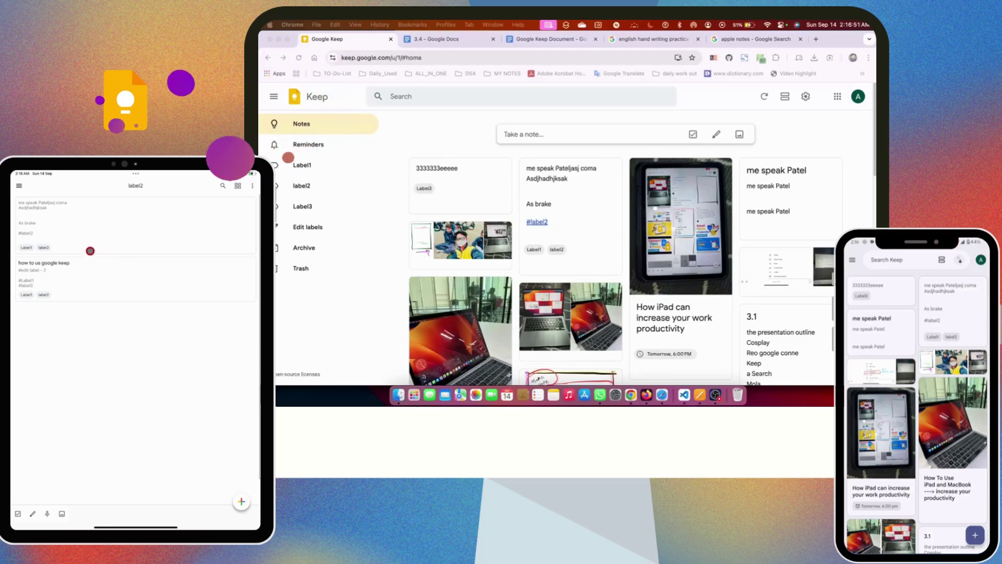
click(19, 186)
click(49, 262)
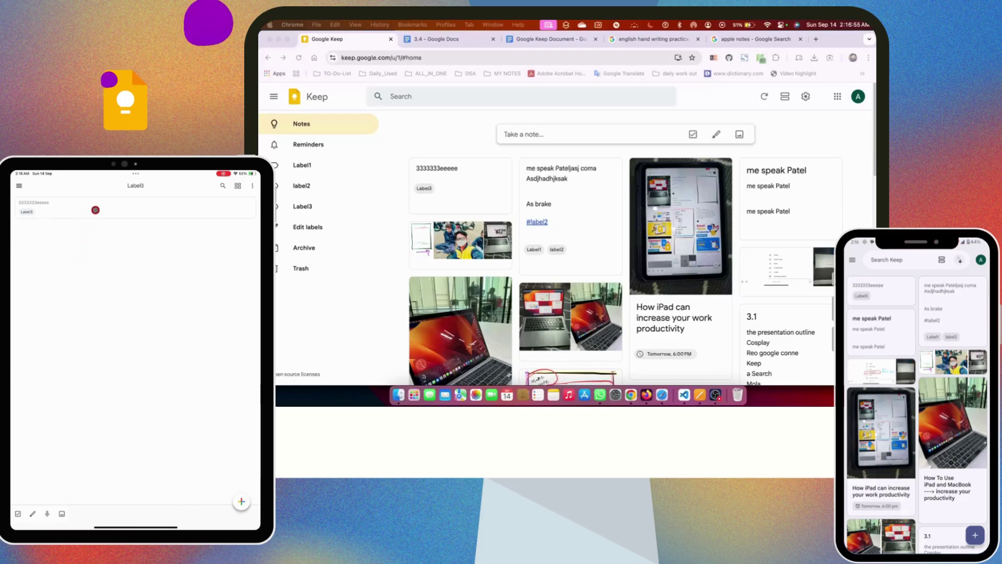
Add the tag #label2 on a new line of the "3333333eeeee" note in Label3 and close the note
click(95, 210)
click(53, 233)
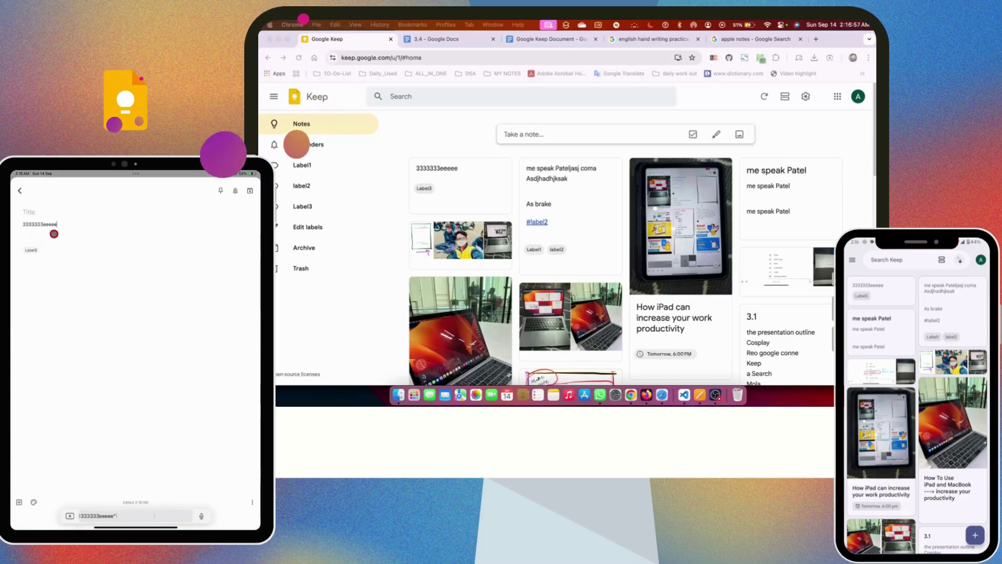
key(Return)
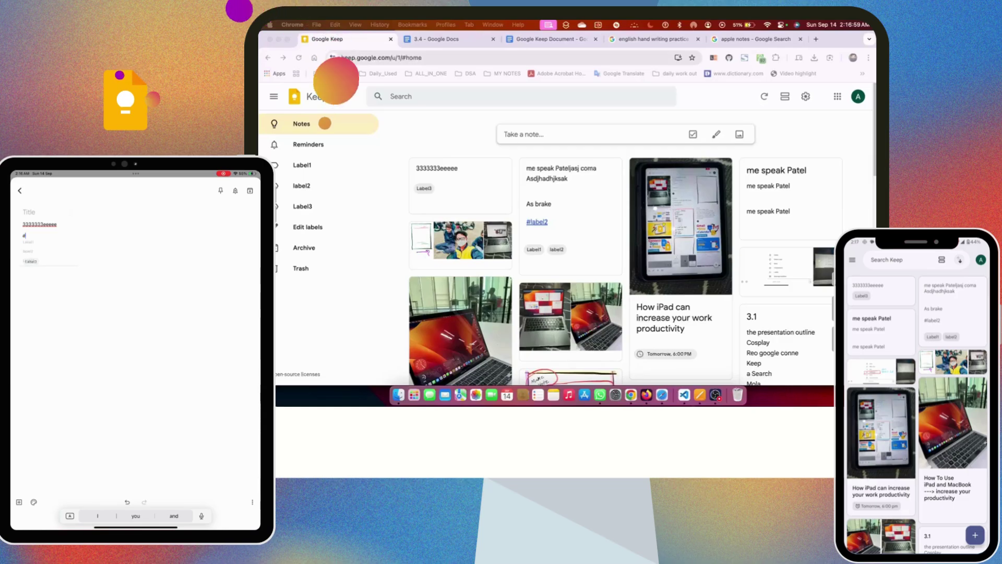
text(#)
click(80, 260)
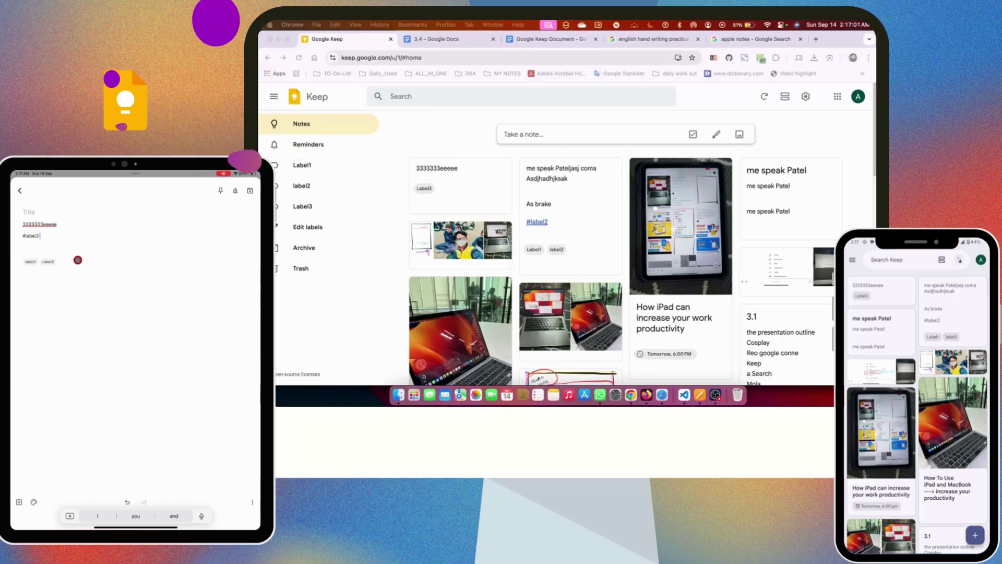
click(20, 190)
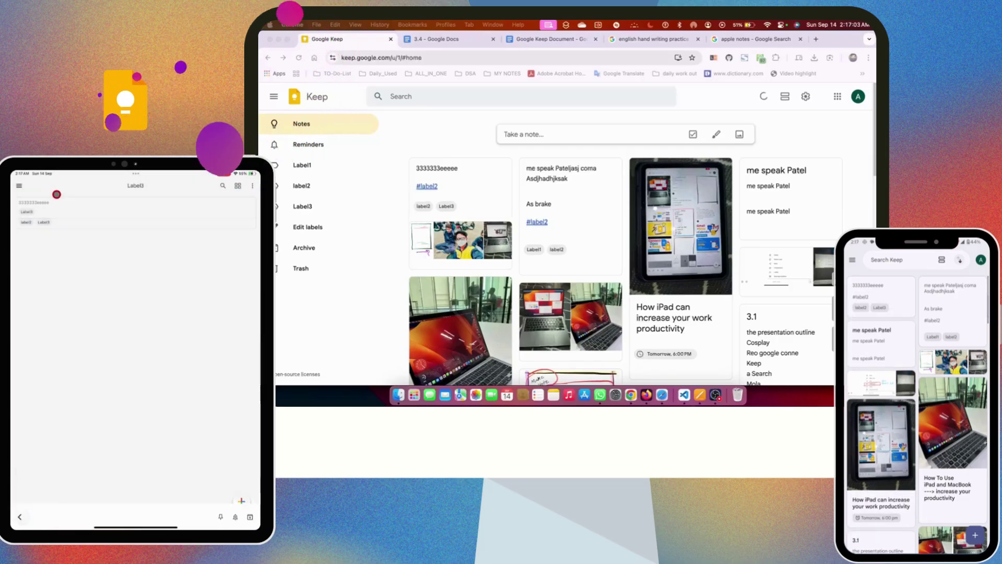
Compare the iPad's note list for label2 with the one for Label1
click(19, 185)
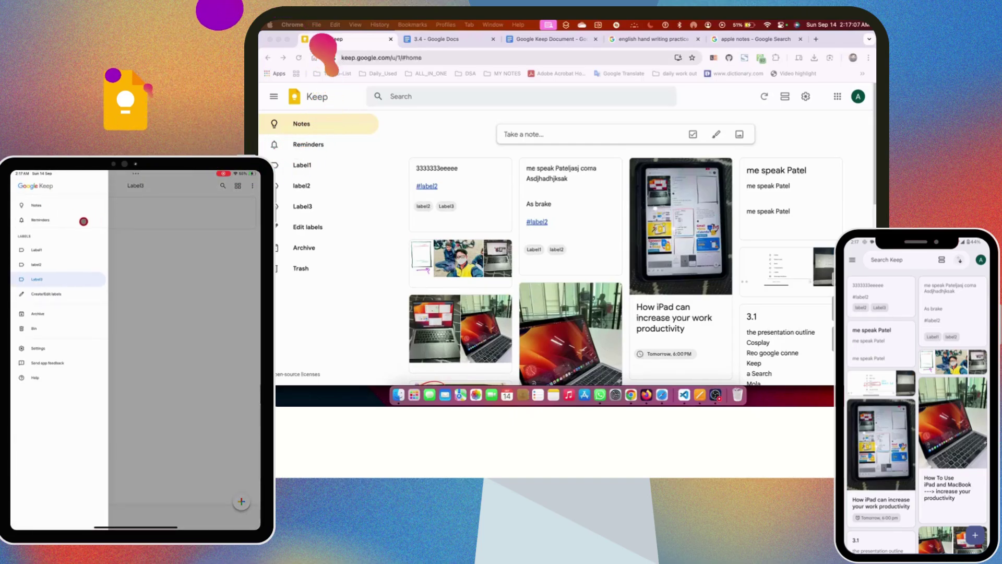
click(58, 264)
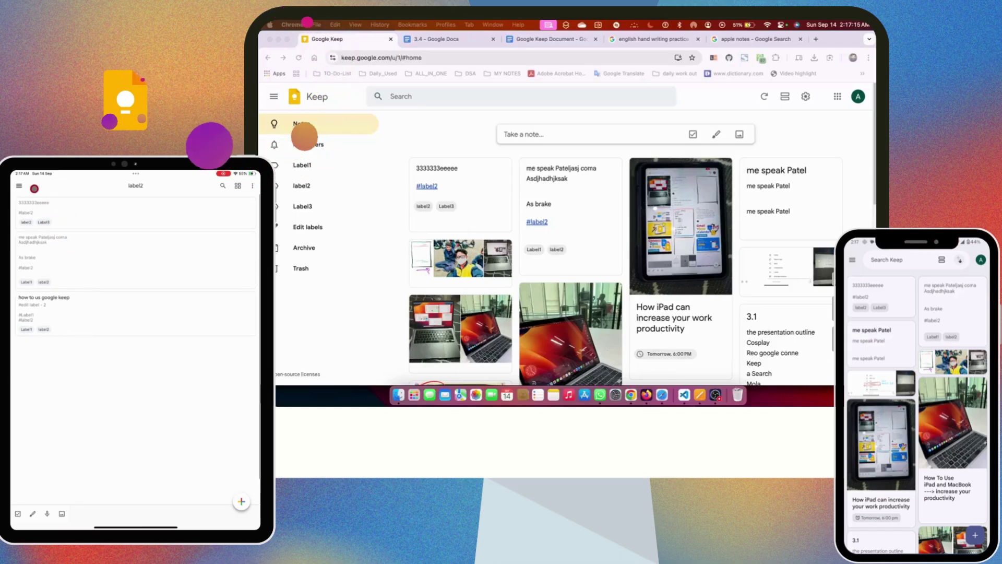
click(19, 185)
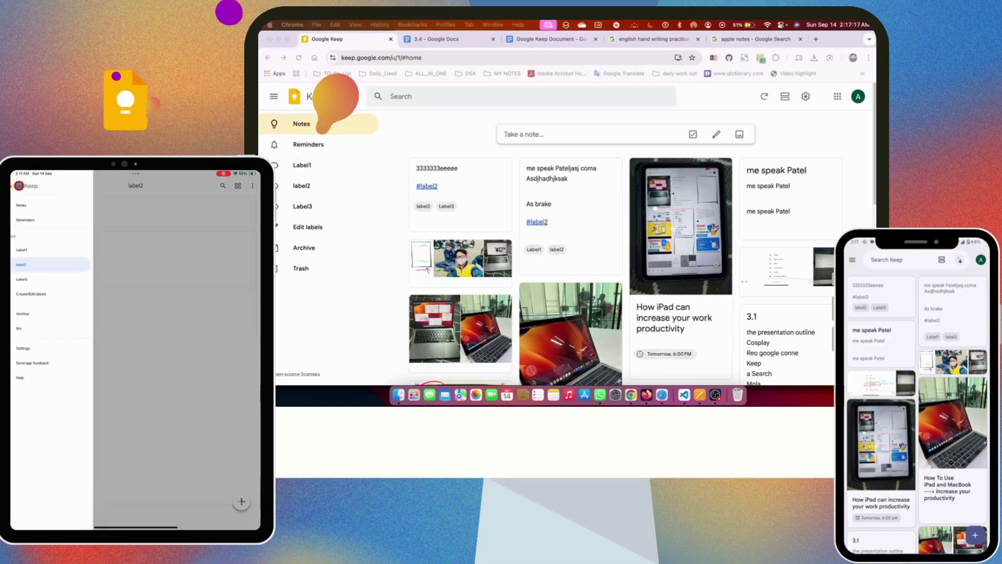
click(38, 253)
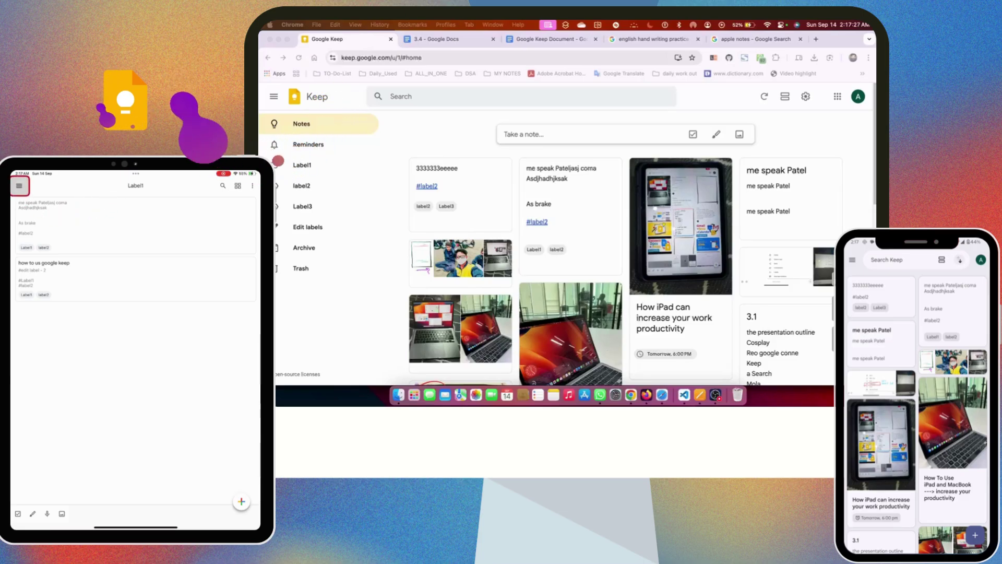
Create a new label named "Abbb" on the iPad and close the label editor
click(19, 185)
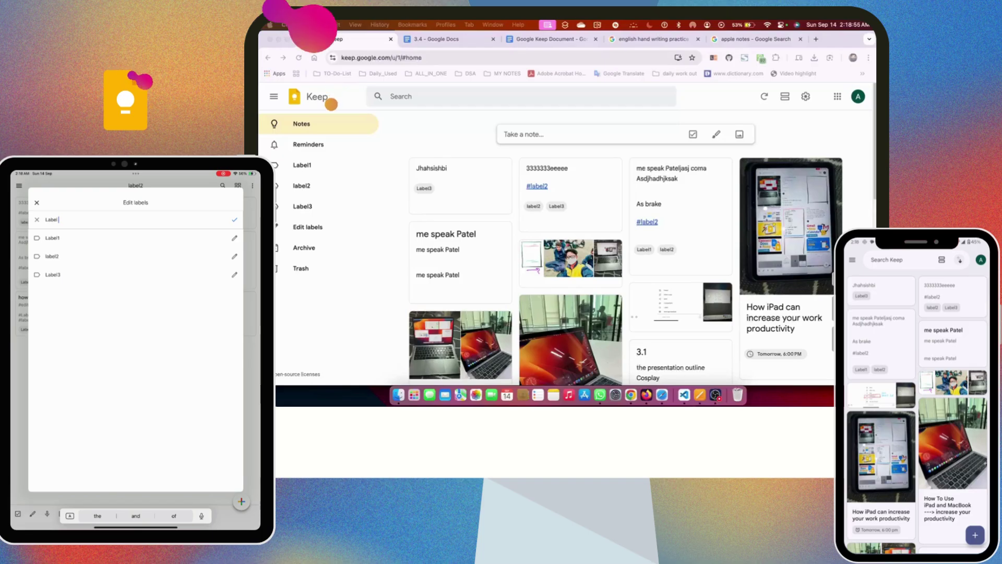
click(36, 203)
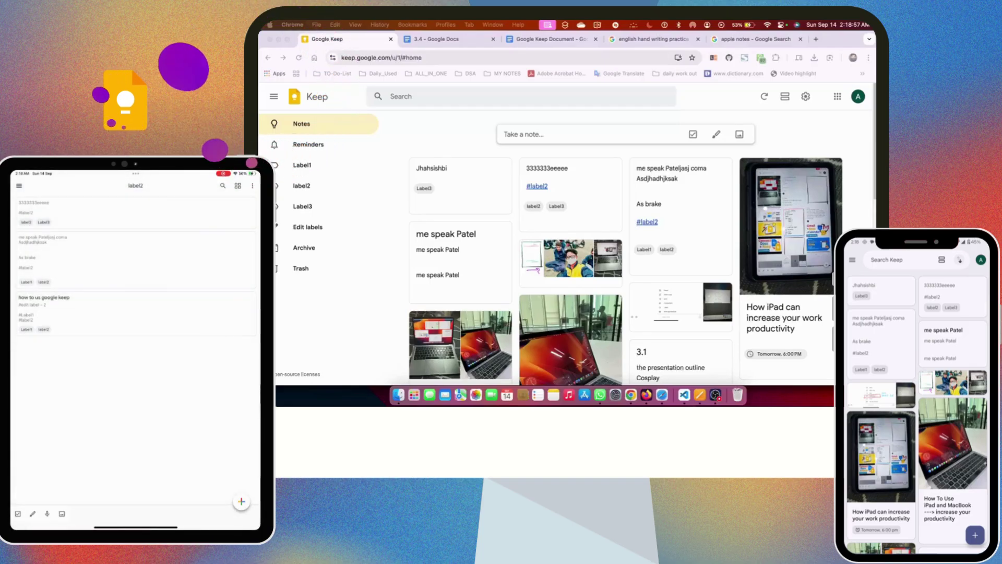
click(18, 186)
click(46, 294)
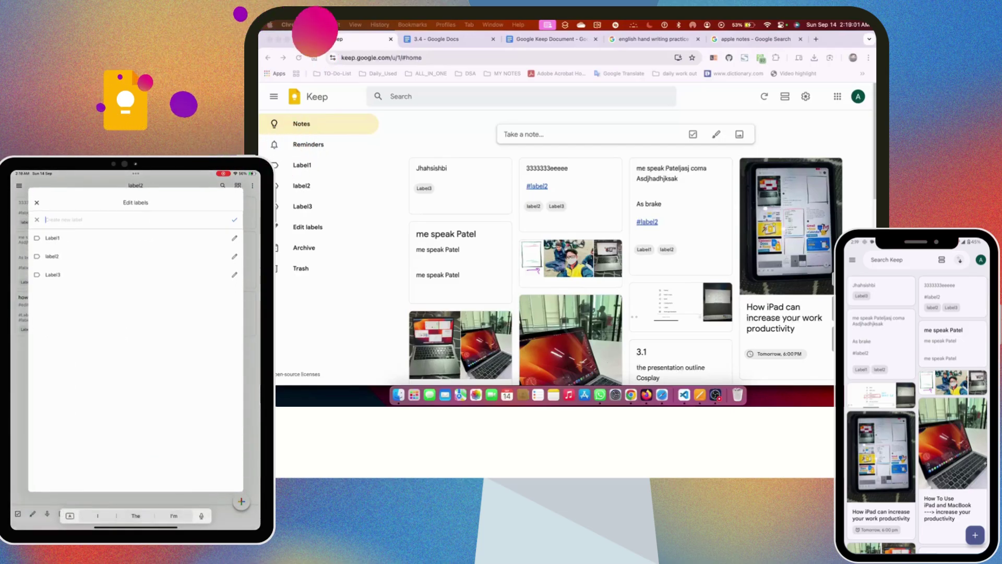
text(Abbb)
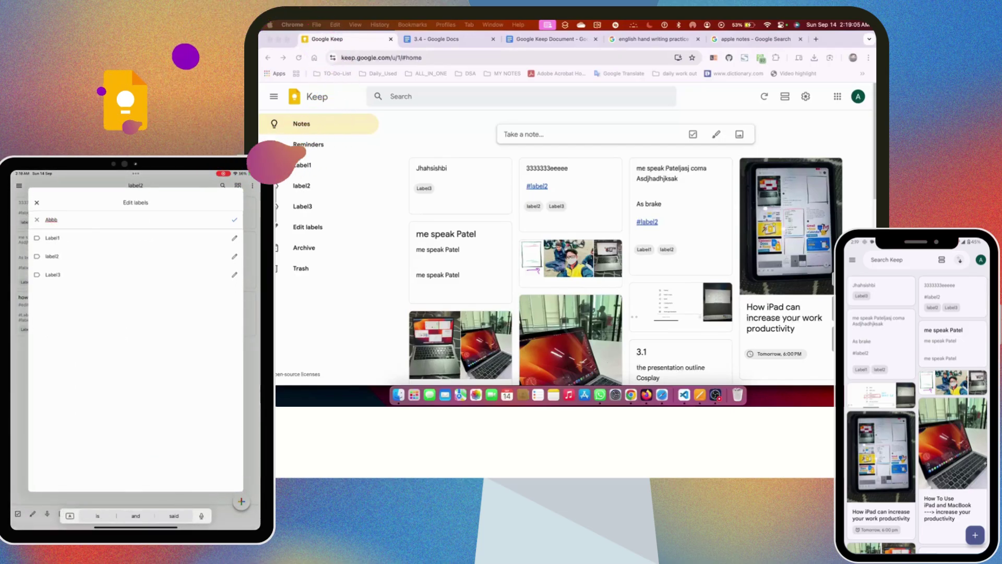
key(Return)
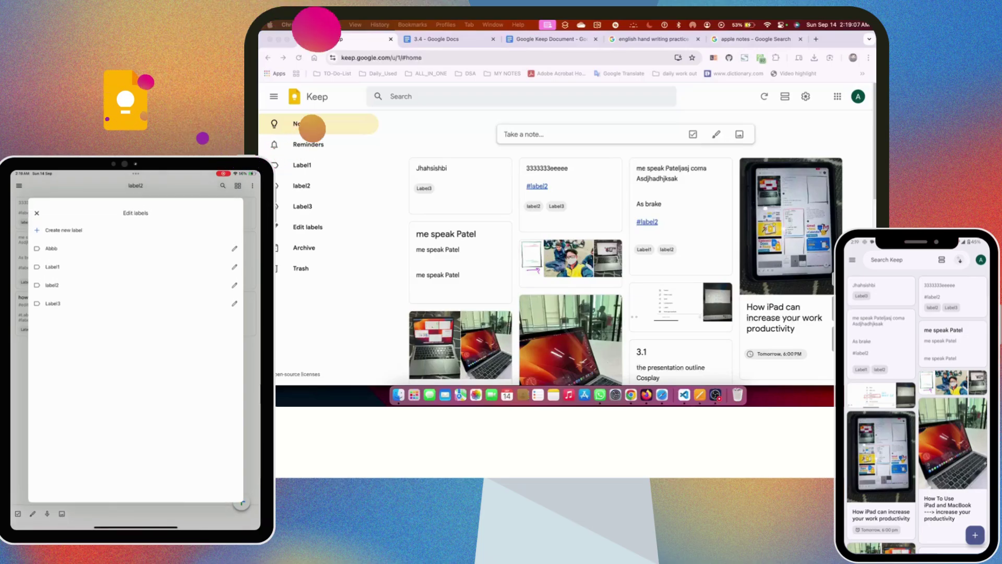
key(Escape)
Check the note list of the Abbb label and its entry in the label editor on the iPad
click(19, 186)
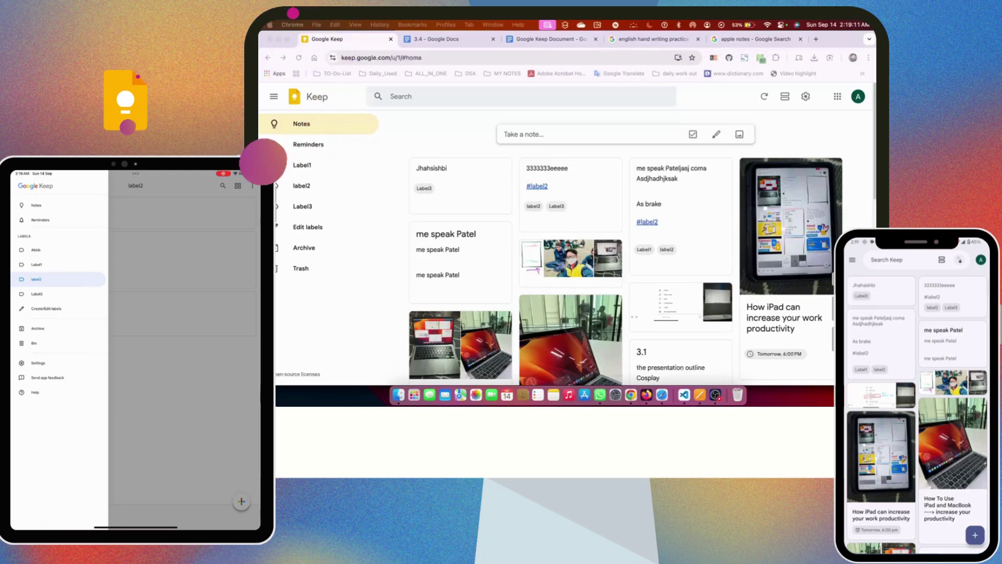
click(36, 251)
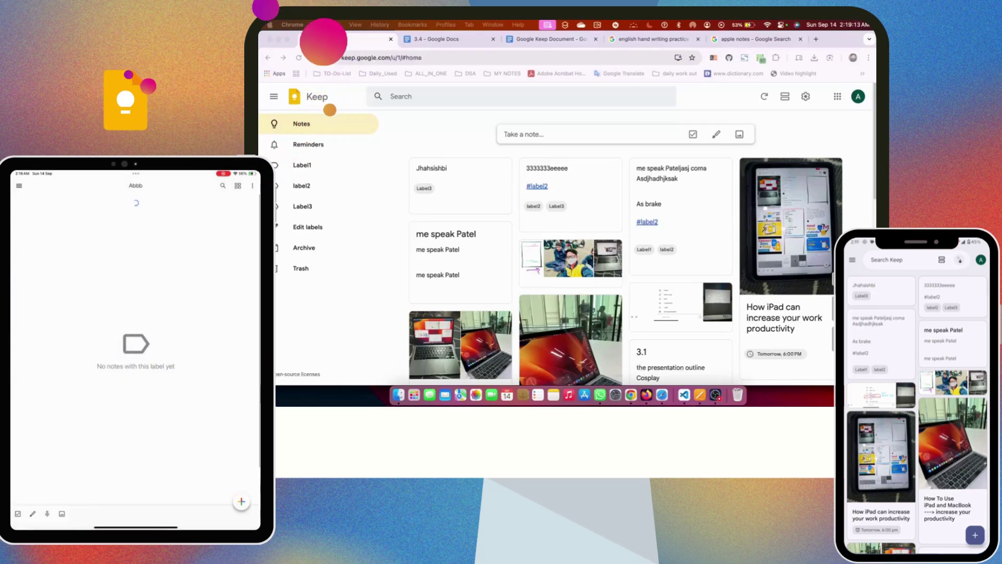
click(19, 186)
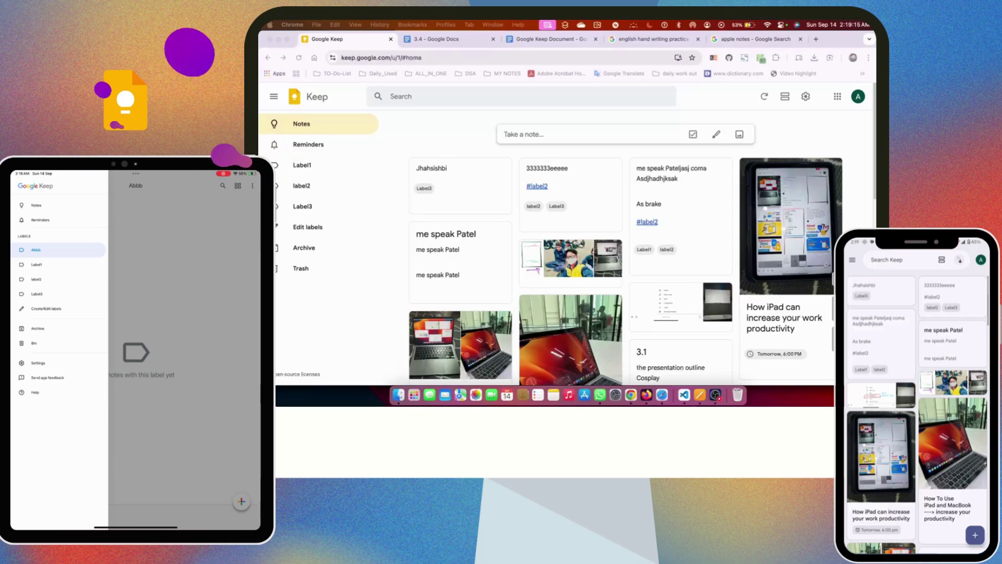
click(46, 309)
click(36, 213)
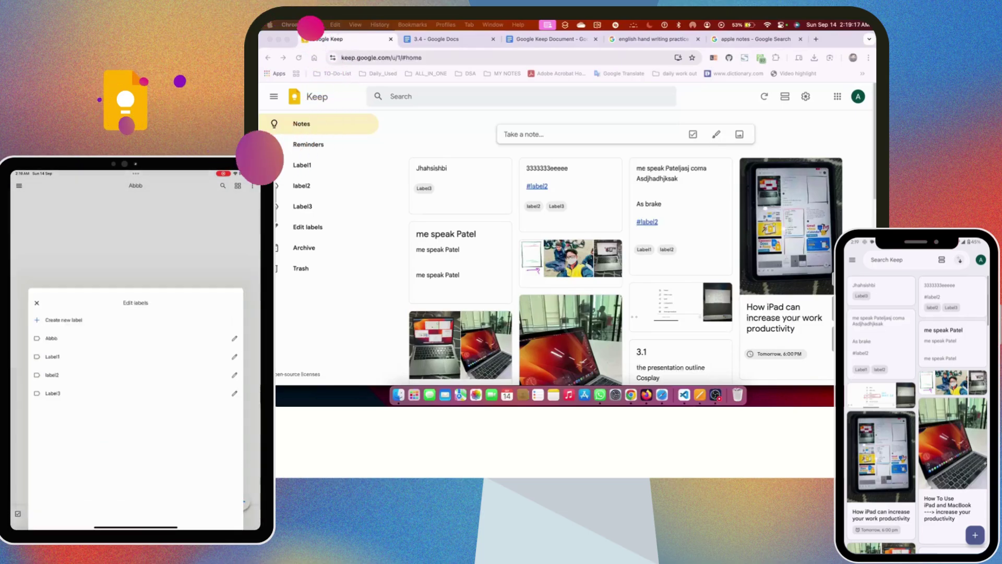
Browse the archived notes on the iPad
click(19, 185)
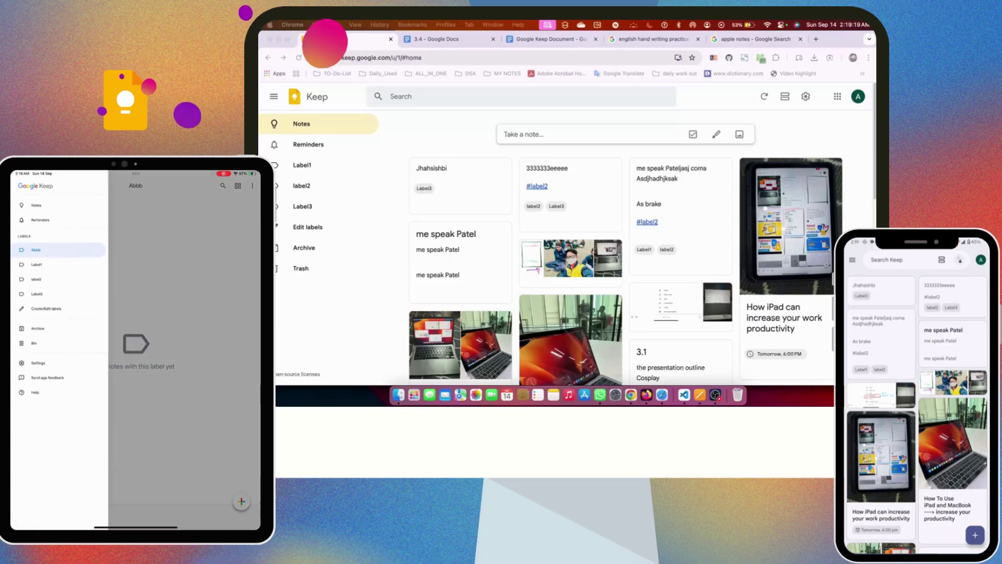
click(37, 329)
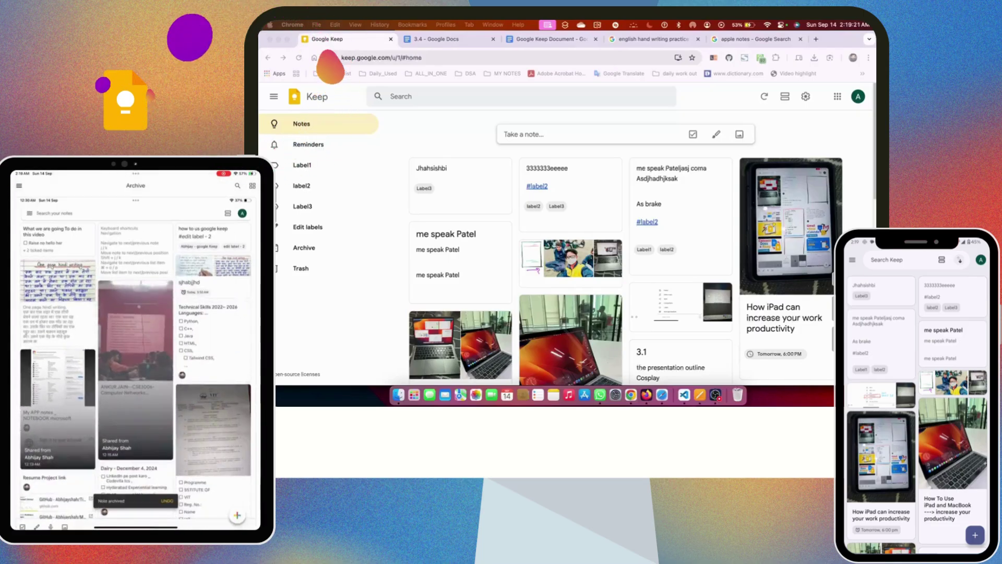
scroll(136, 350, down, 4)
scroll(135, 349, up, 5)
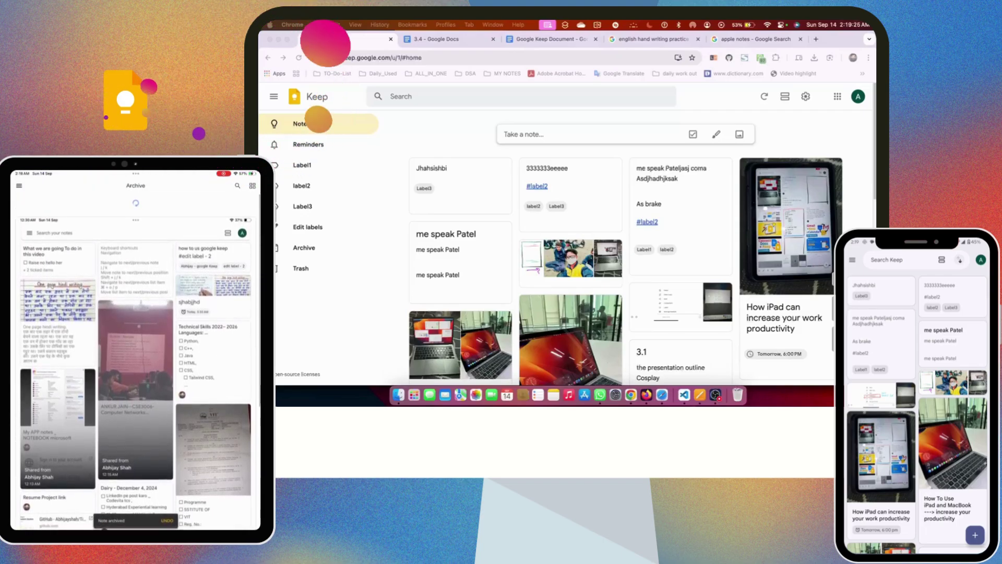
Archive the "Jhahsishbi" note from the main notes list on the iPad
click(20, 186)
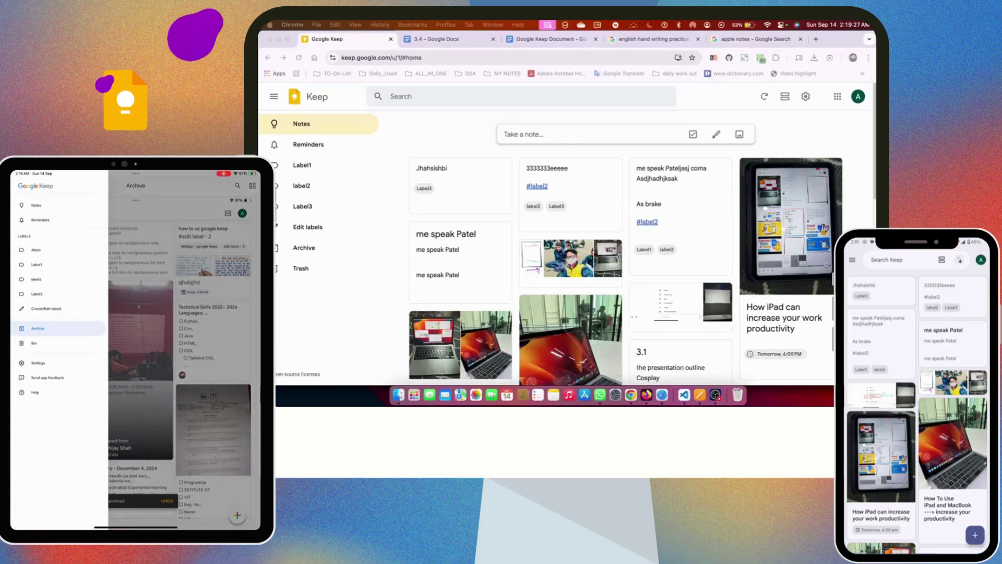
click(36, 205)
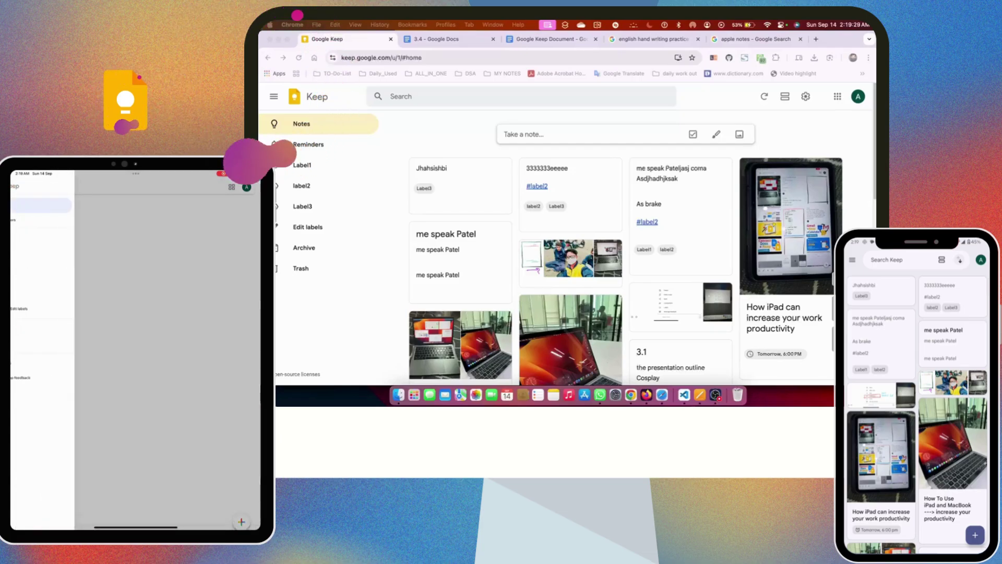
click(79, 208)
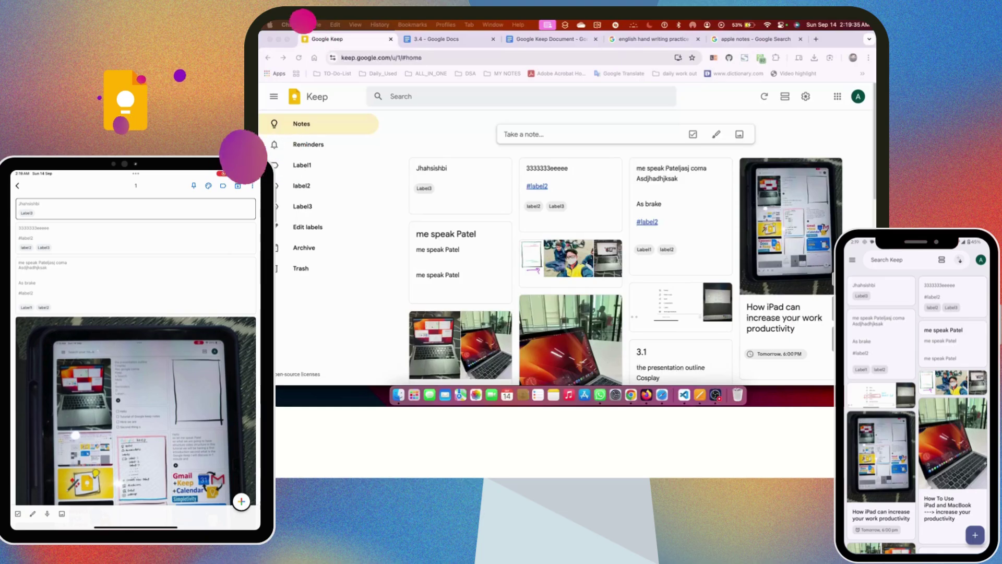
click(238, 185)
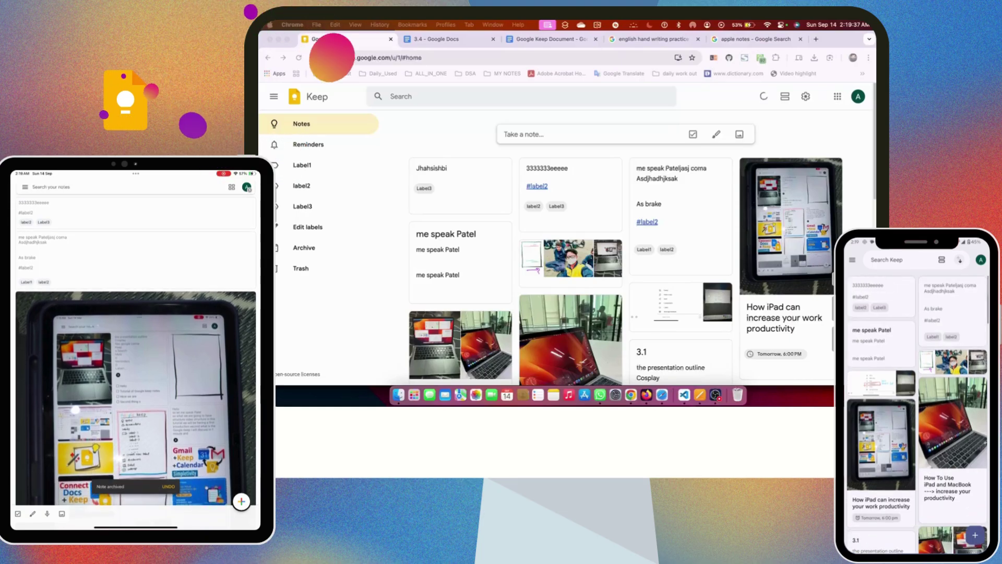
Unarchive the "Jhahsishbi" note from the iPad's Archive
click(24, 187)
click(37, 329)
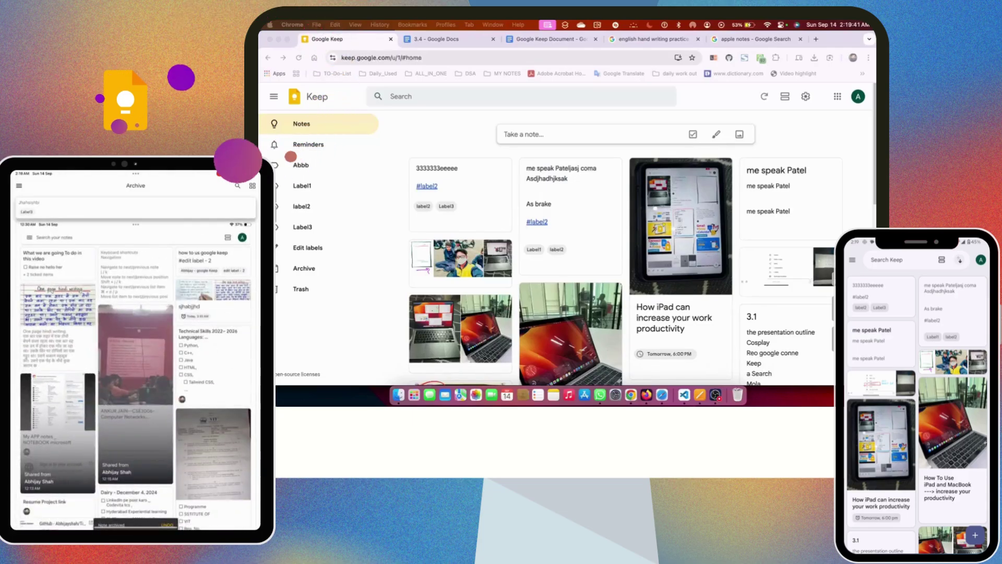
click(136, 207)
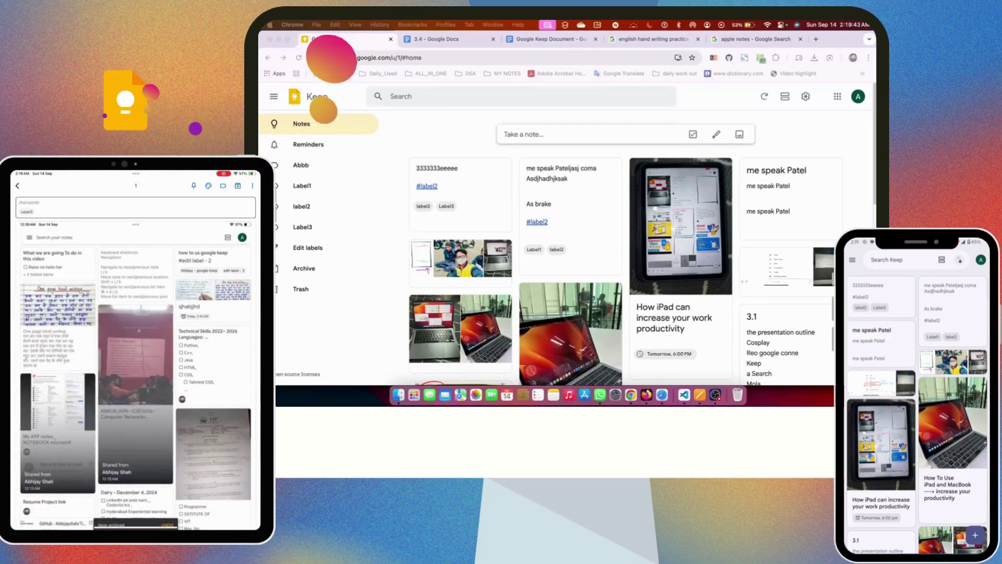
click(238, 186)
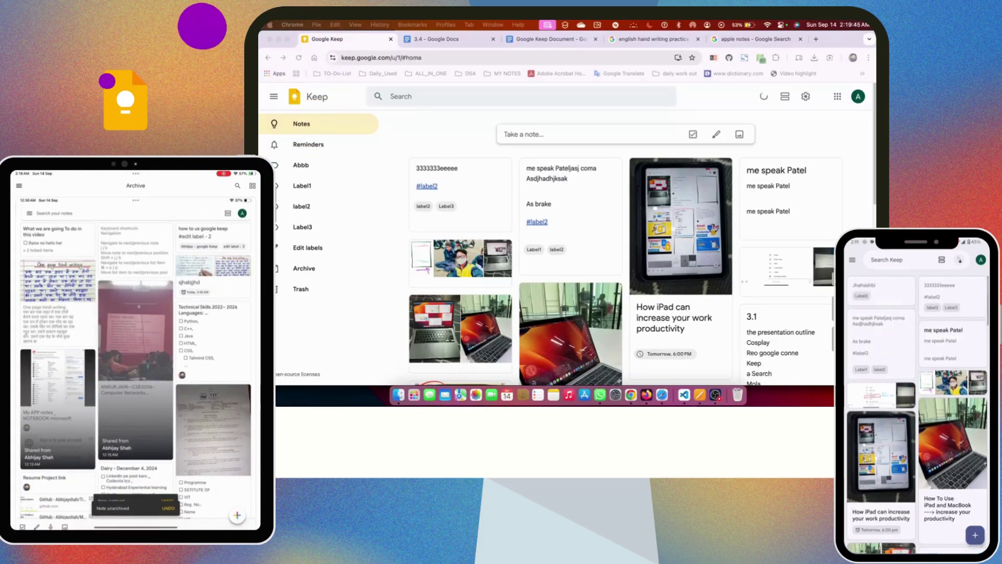
Restore the "12 Simple ways to stay focused and increase productivity" image note from the iPad's Bin and undo the restoration
click(19, 186)
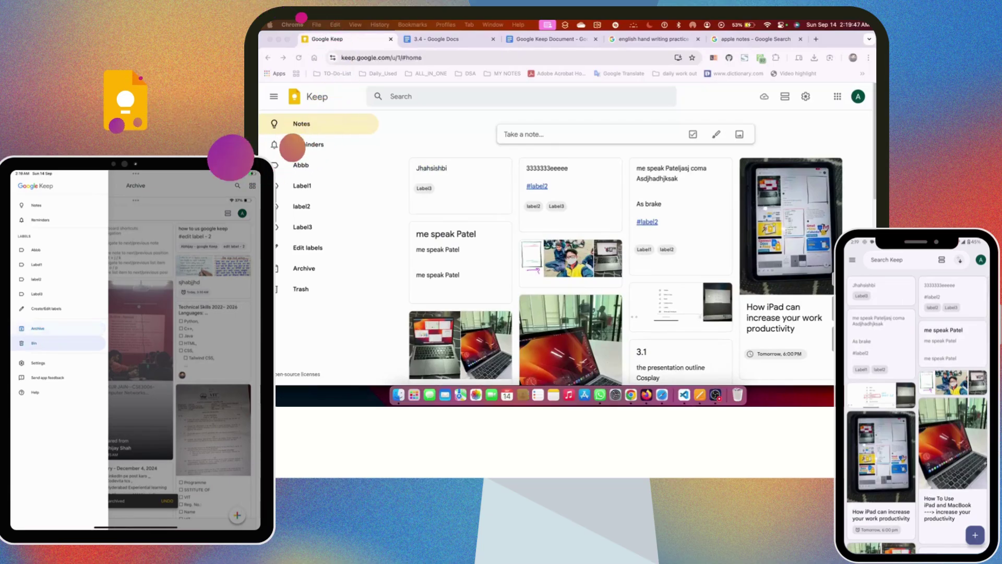
click(34, 343)
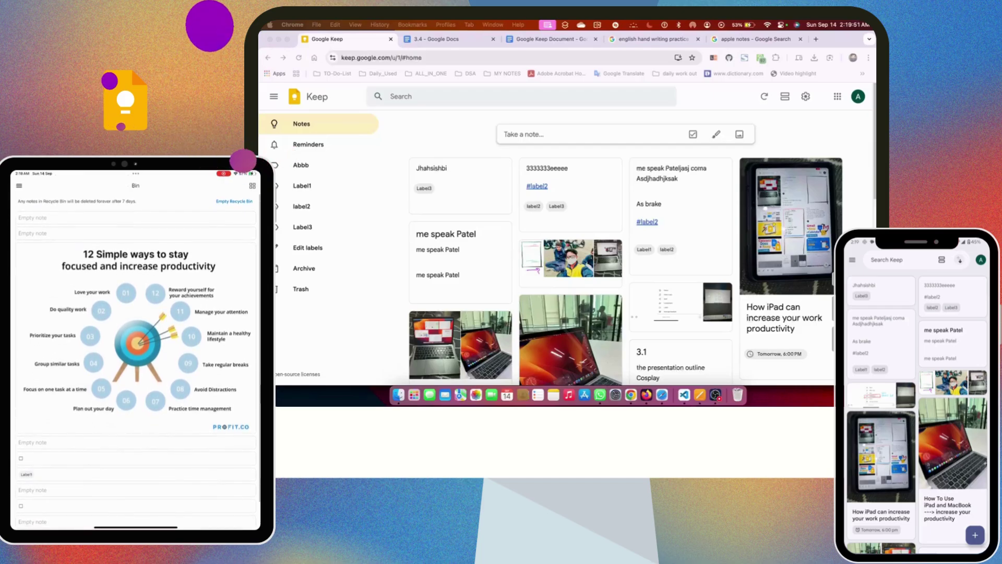
scroll(135, 340, up, 2)
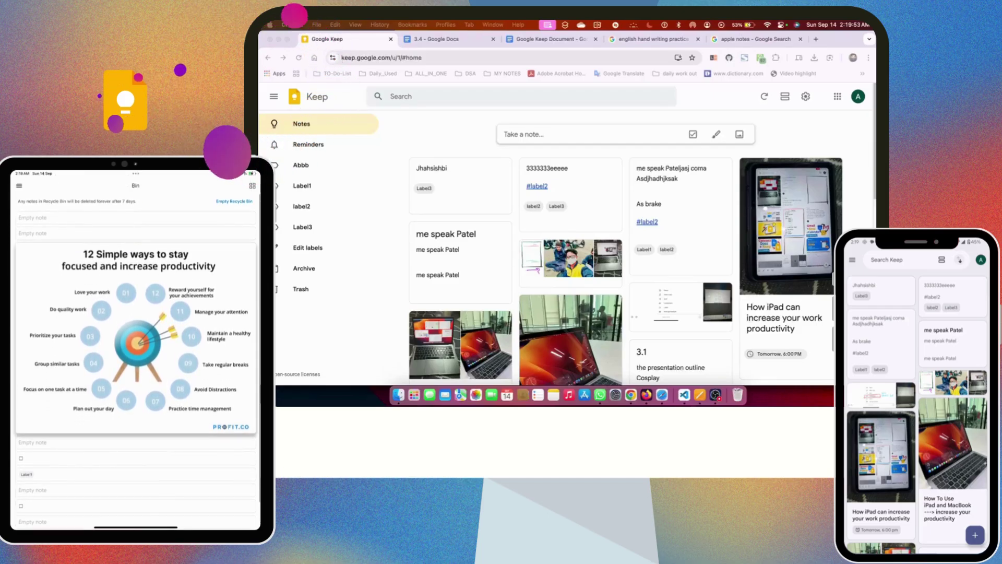
click(136, 335)
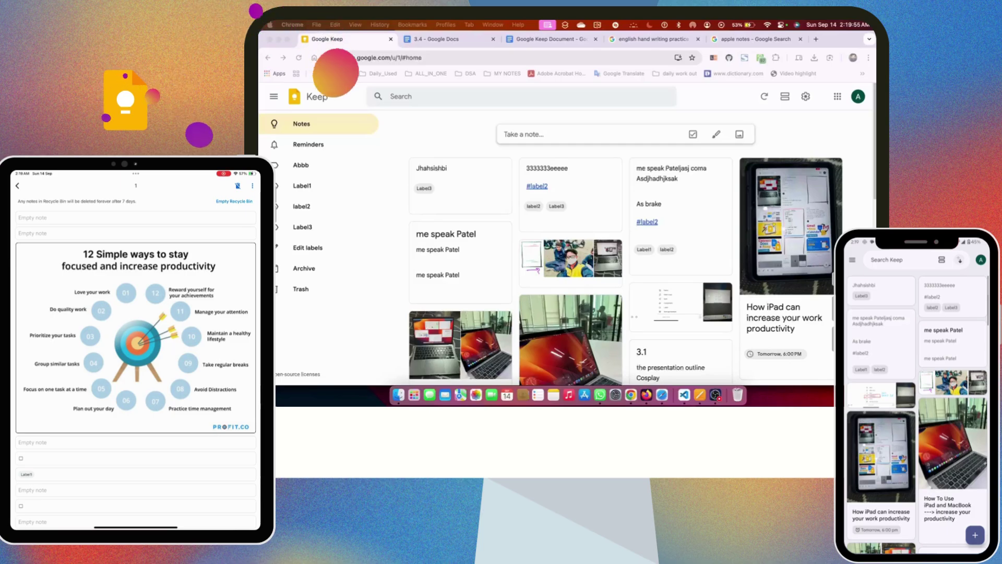
click(237, 185)
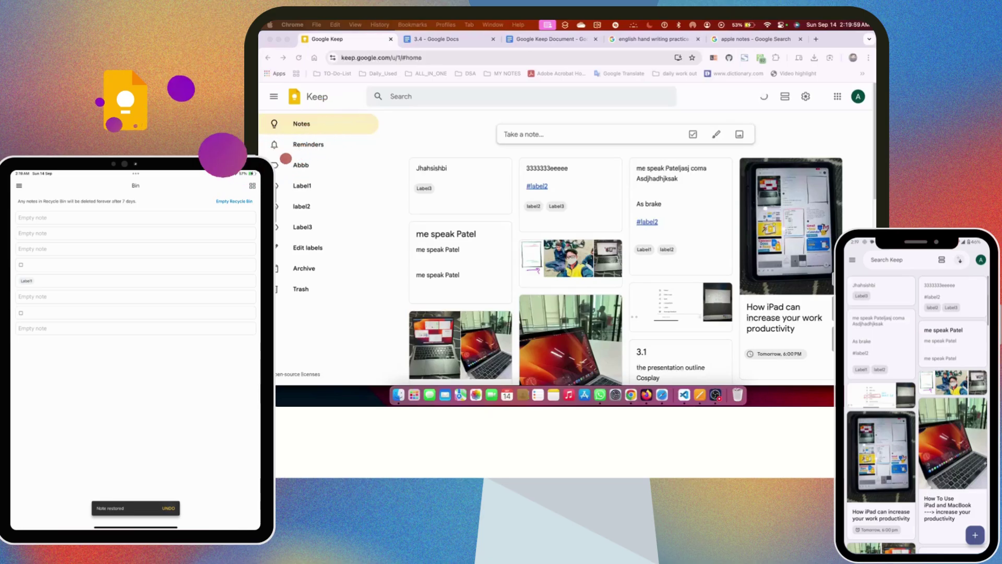
click(168, 508)
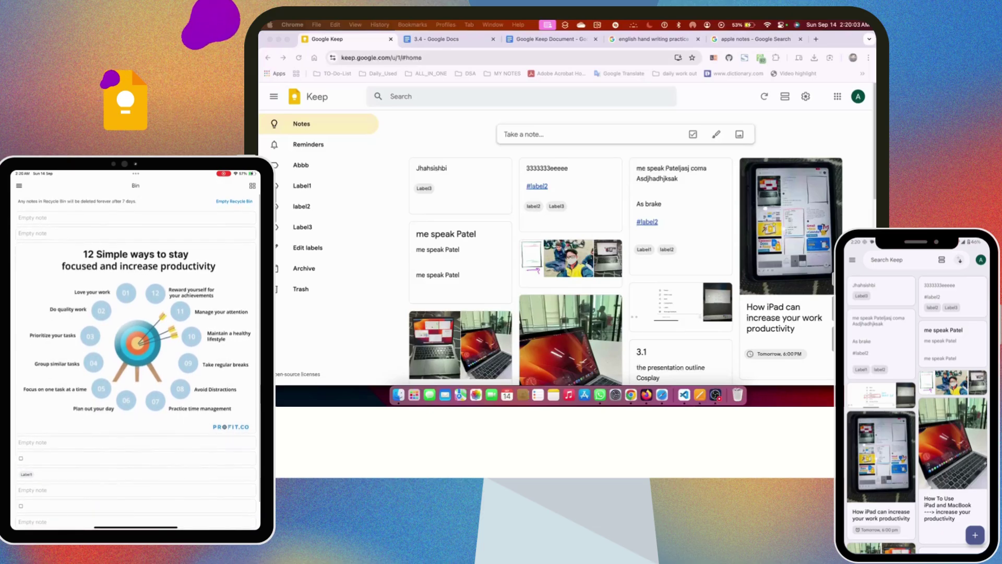
Open the Google Keep settings on the iPad
click(19, 185)
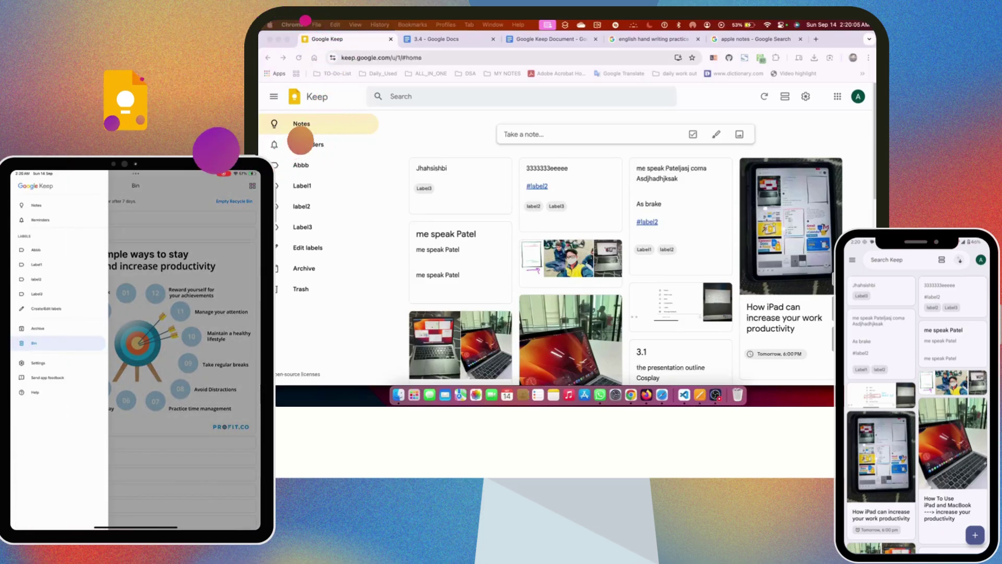
click(38, 363)
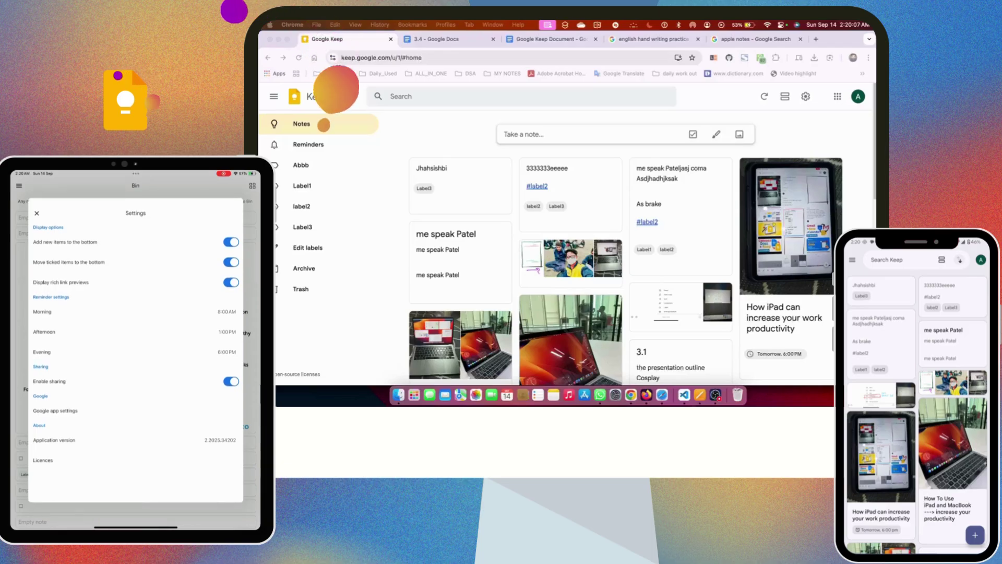
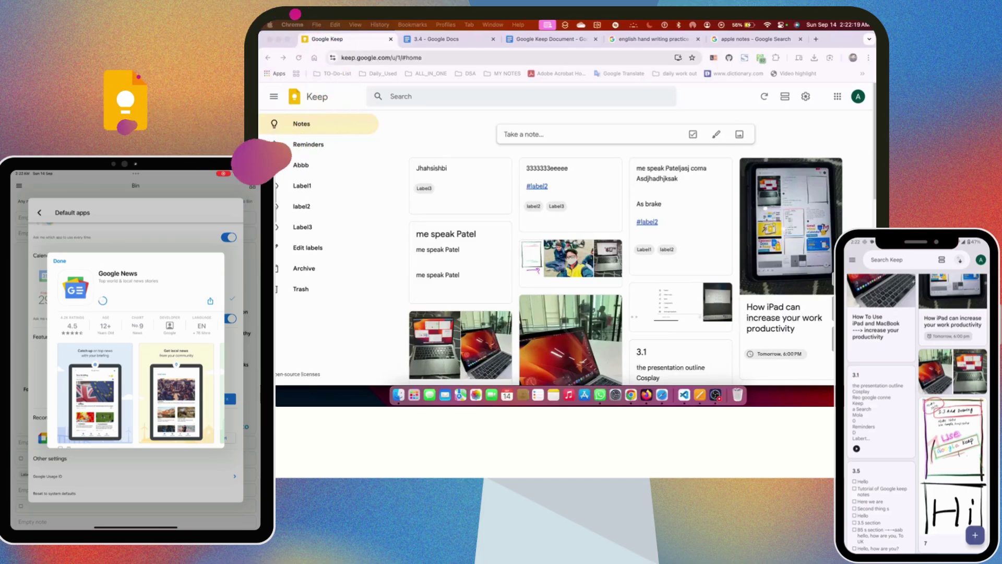
Browse the Google News app listing on the iPad down to the related app suggestions
scroll(136, 351, down, 10)
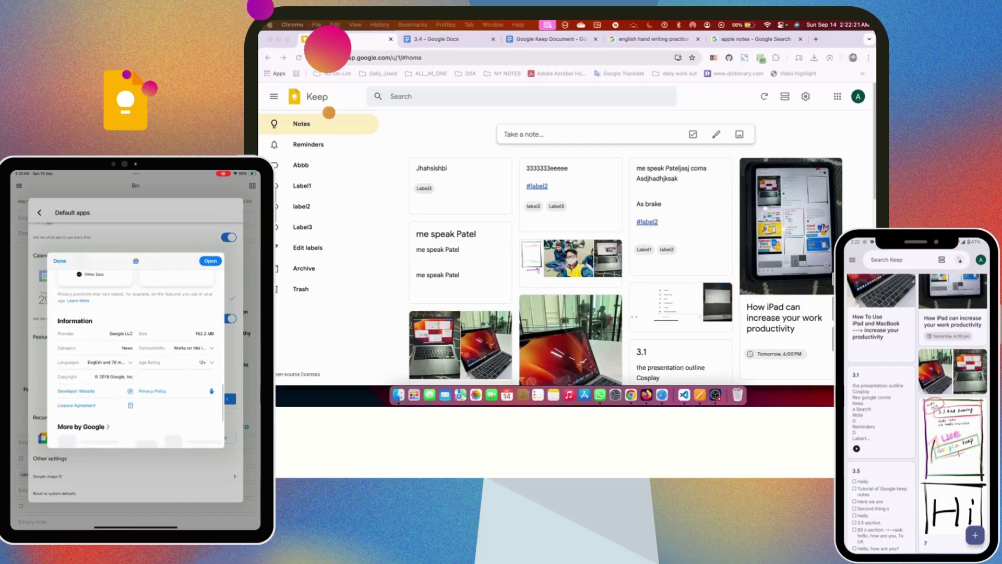
scroll(135, 350, down, 5)
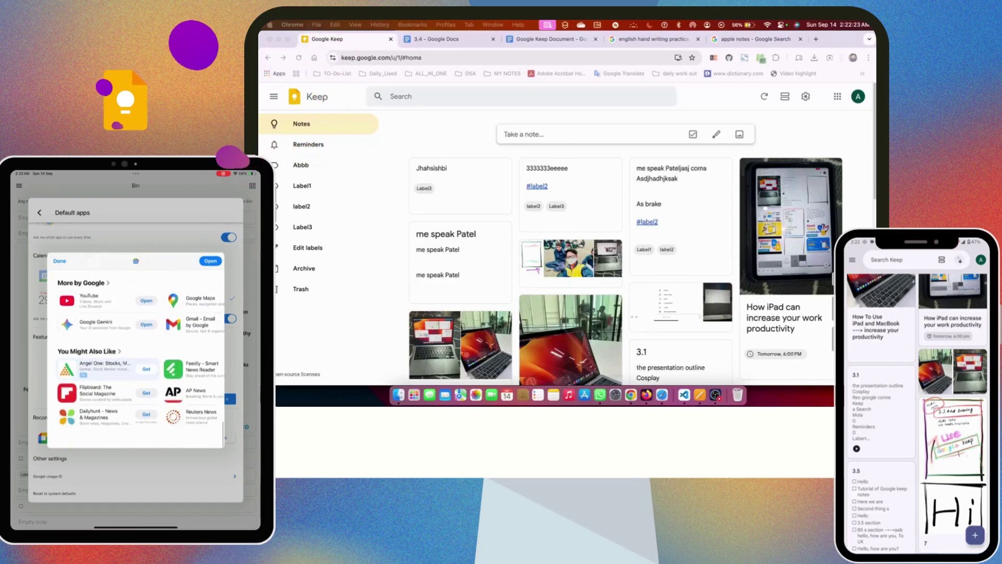
scroll(135, 350, up, 2)
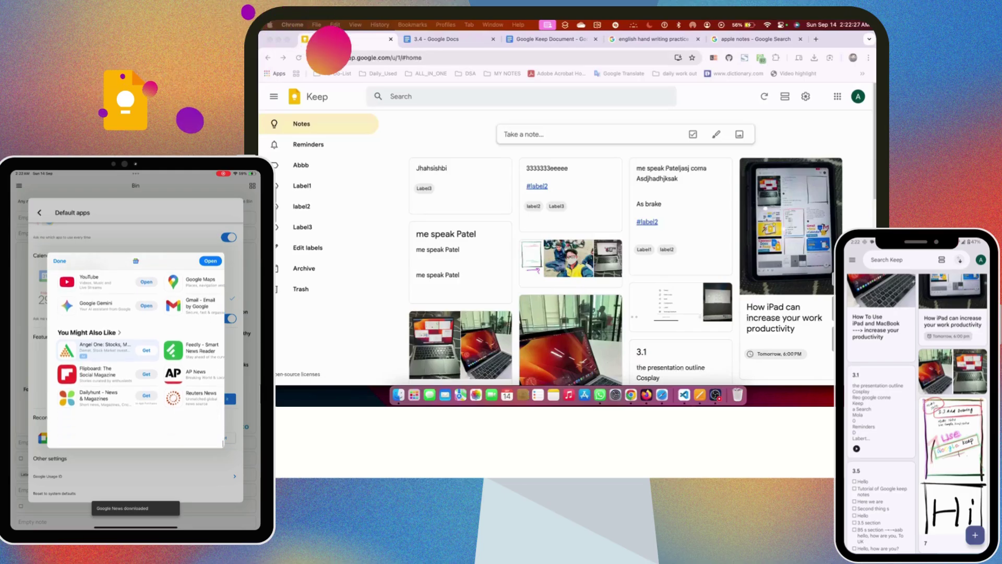
Close the Google News listing on the iPad and return to the default apps settings
scroll(136, 351, up, 10)
click(59, 261)
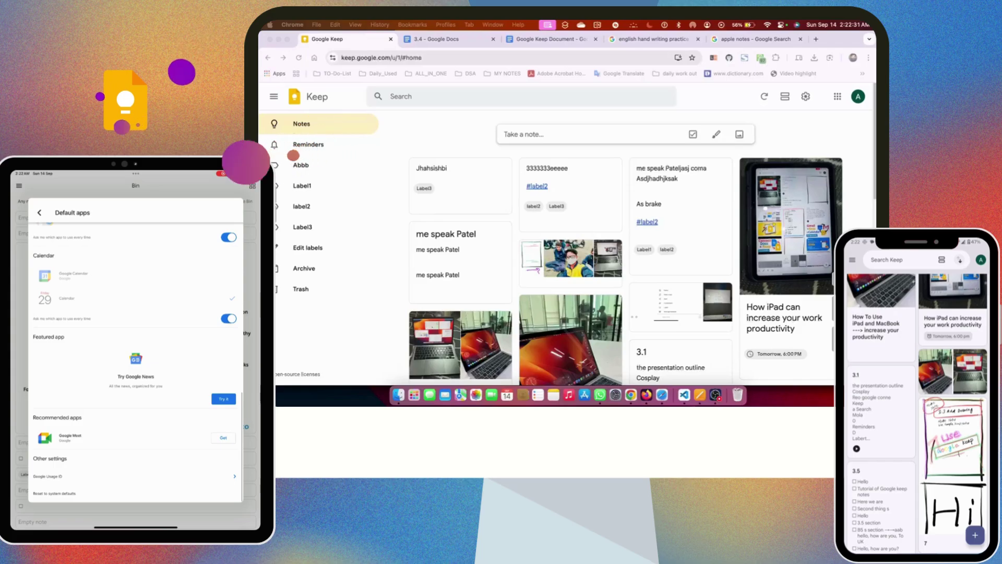
click(69, 436)
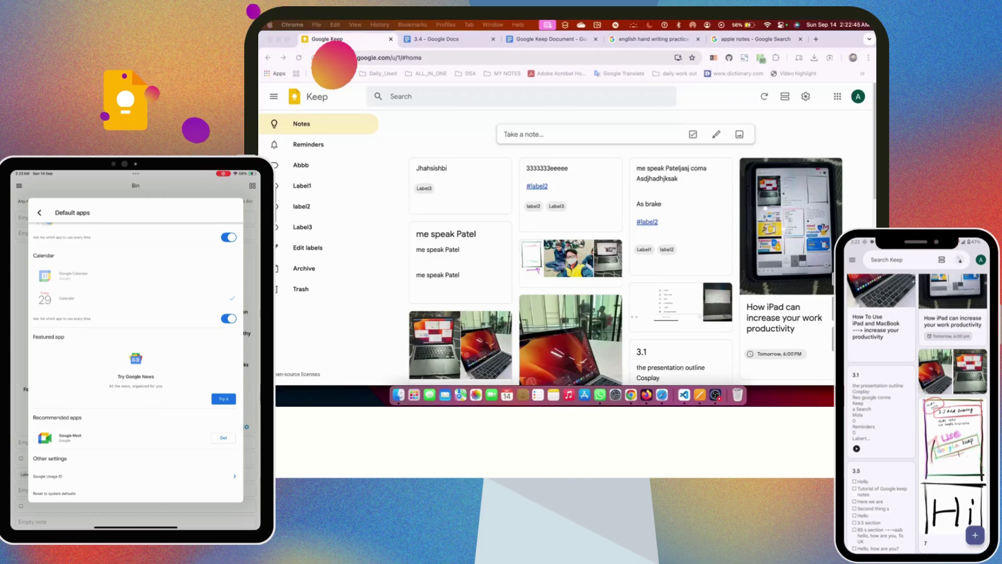
View the Google Usage ID page on the iPad and return to the main Keep settings
click(53, 476)
click(40, 212)
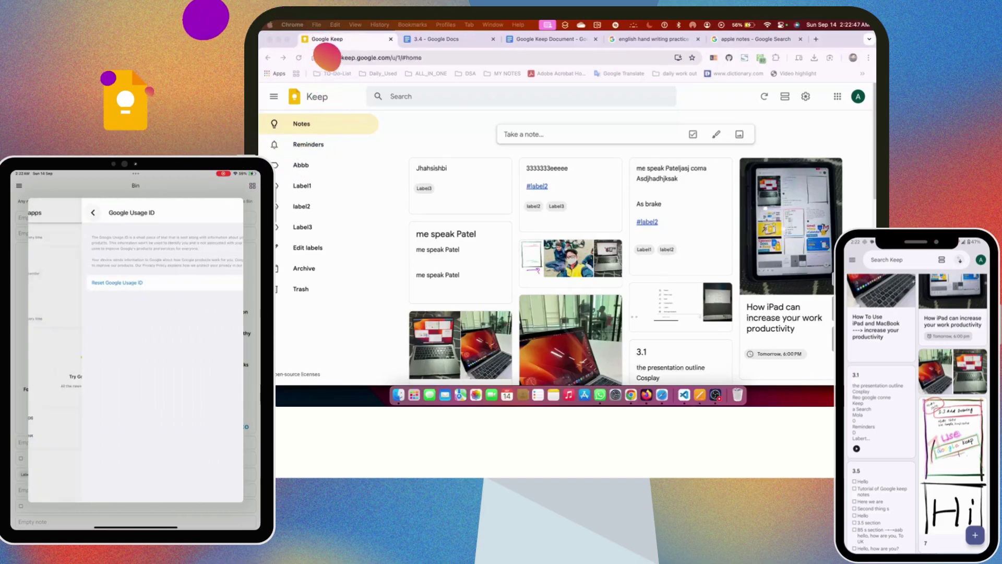
scroll(136, 355, up, 10)
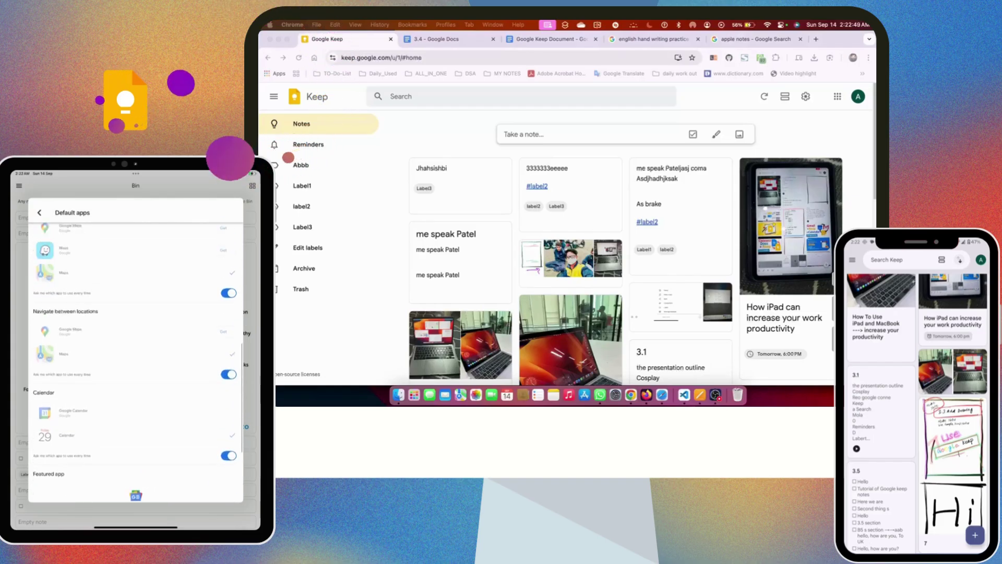
click(40, 212)
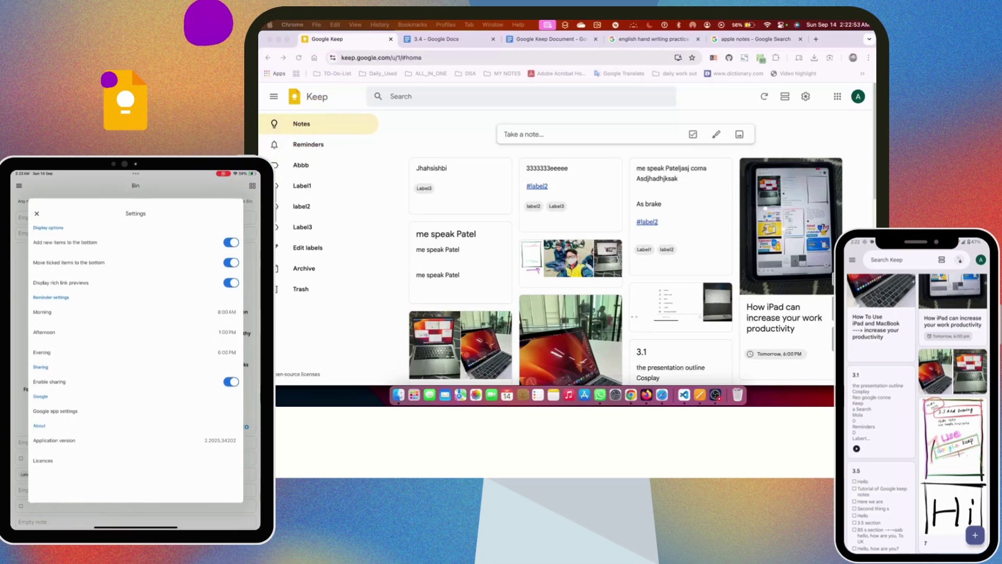
Browse the open source licences list on the iPad, then close it and the Keep settings
scroll(136, 354, down, 1)
click(43, 459)
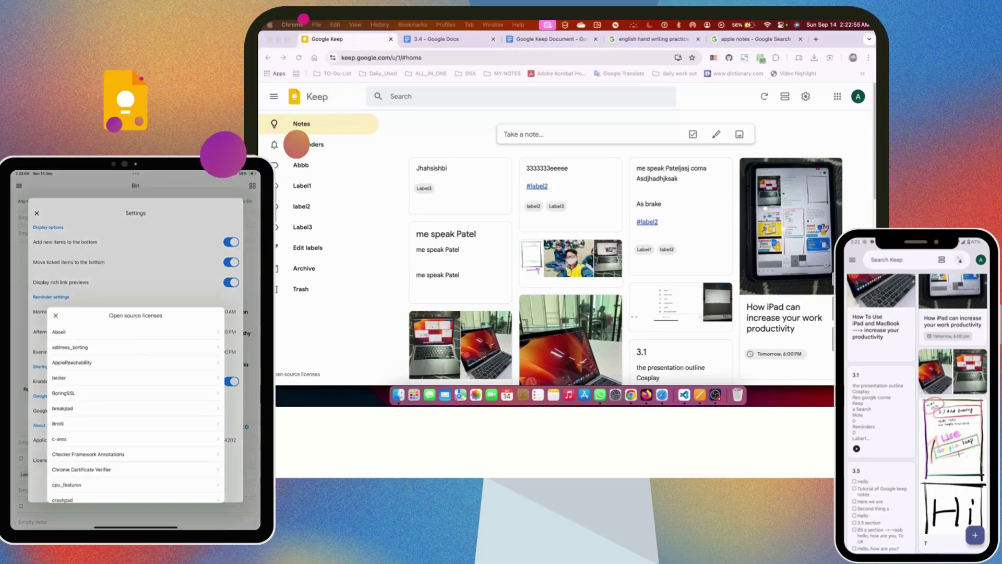
scroll(136, 355, down, 5)
scroll(136, 355, down, 3)
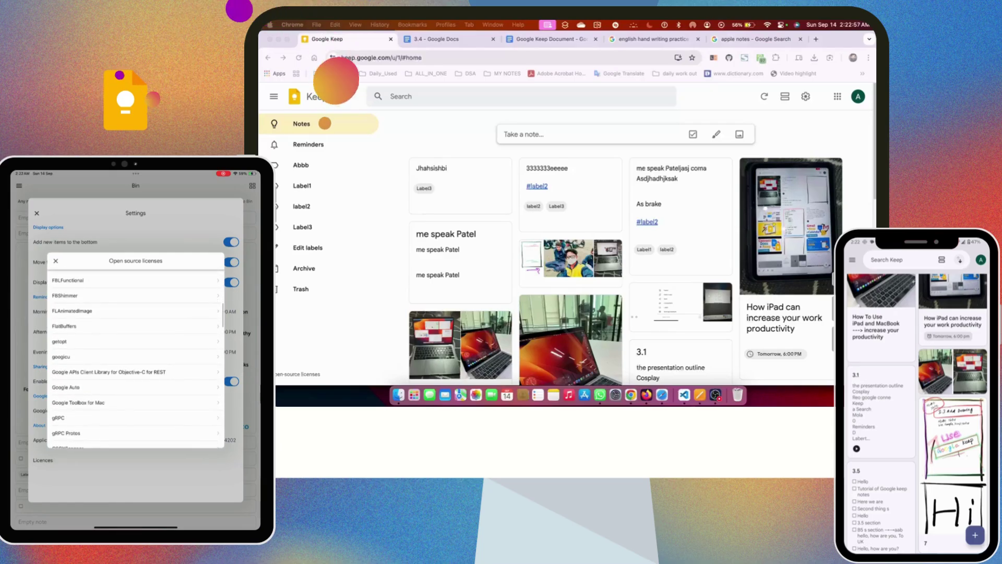
click(55, 261)
click(37, 213)
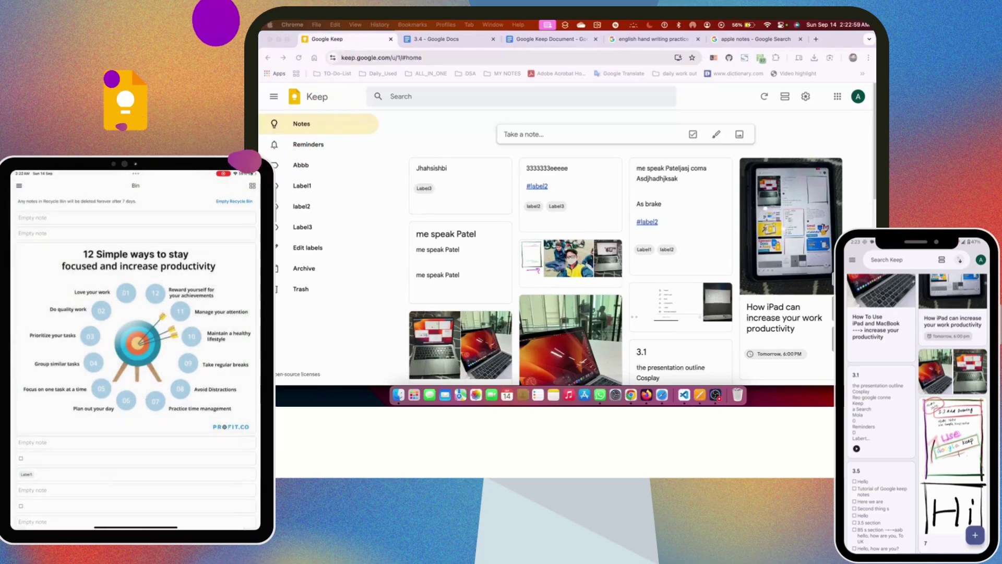
click(19, 186)
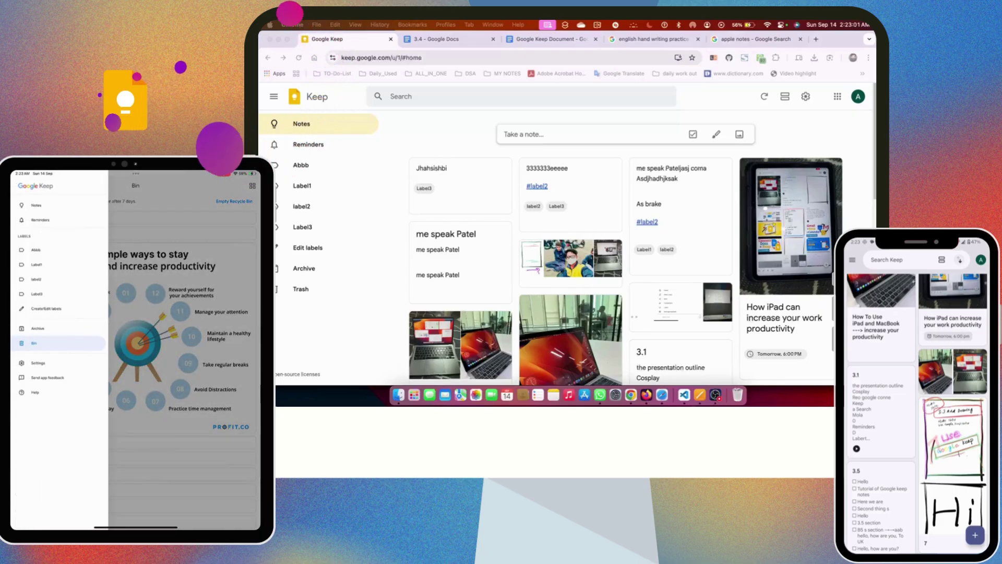
click(209, 314)
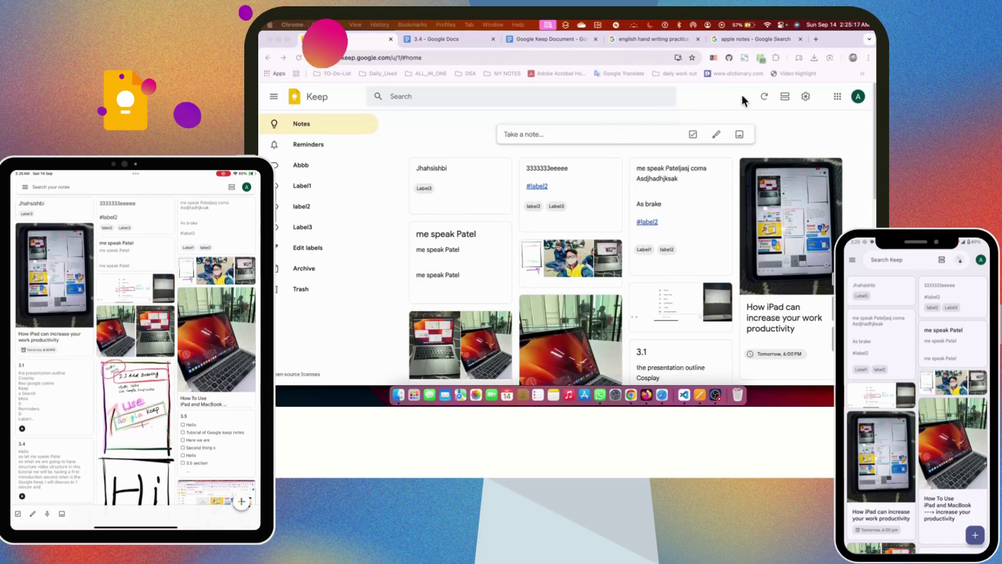
Switch the notes on the Mac to list view and back to grid view
click(784, 100)
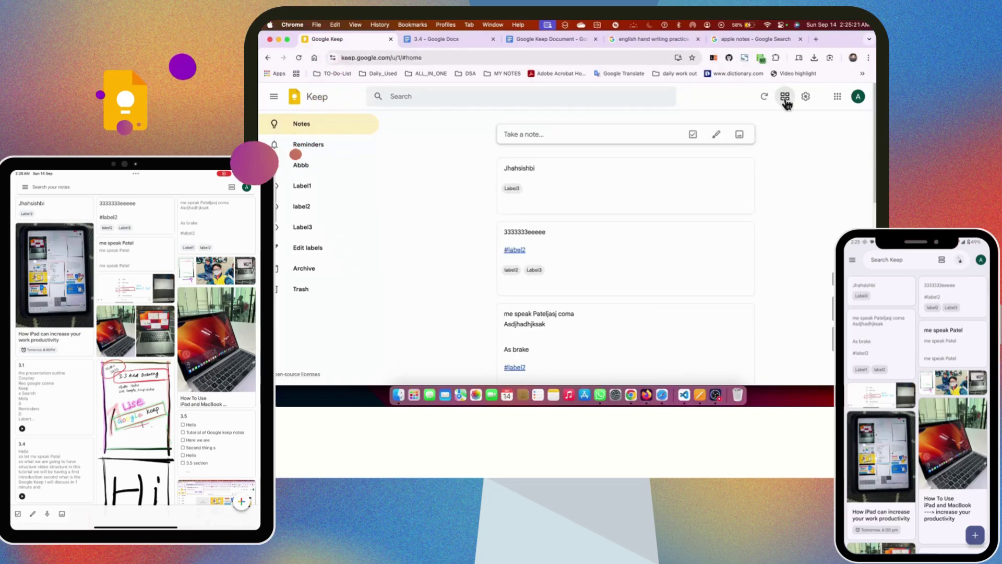
click(785, 98)
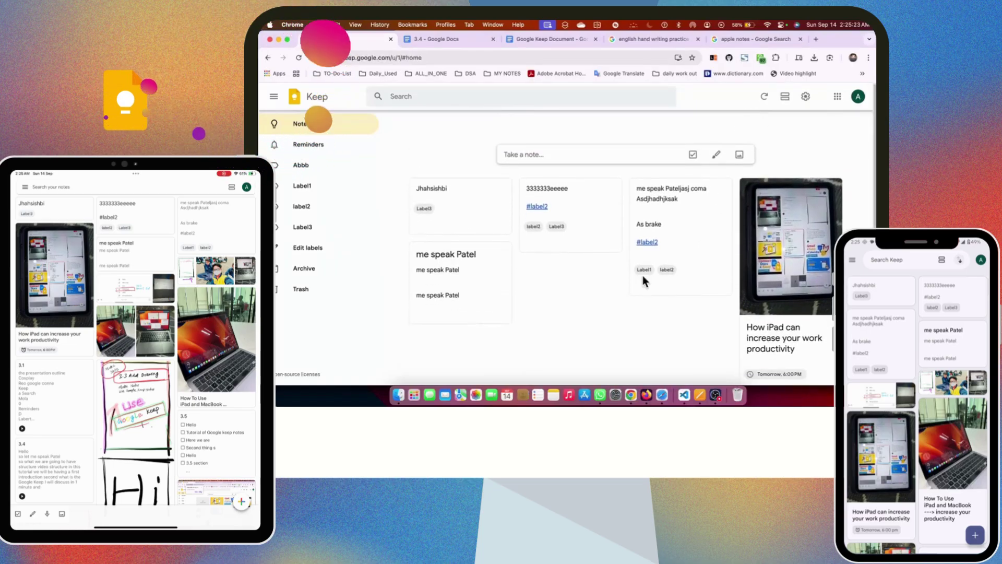
Refresh the notes on the Mac and look through the text, drawing and image notes in the grid
click(765, 98)
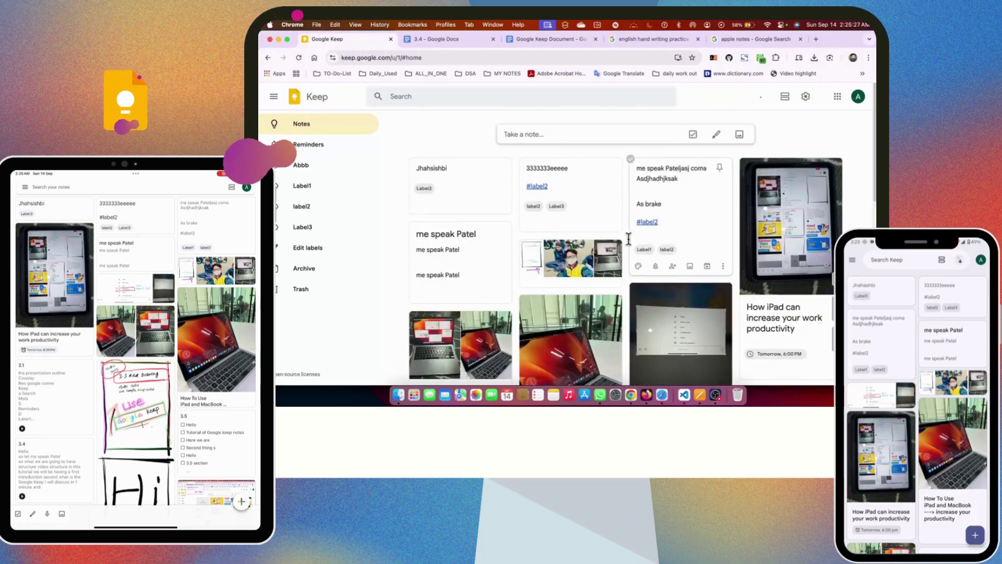
scroll(624, 255, down, 5)
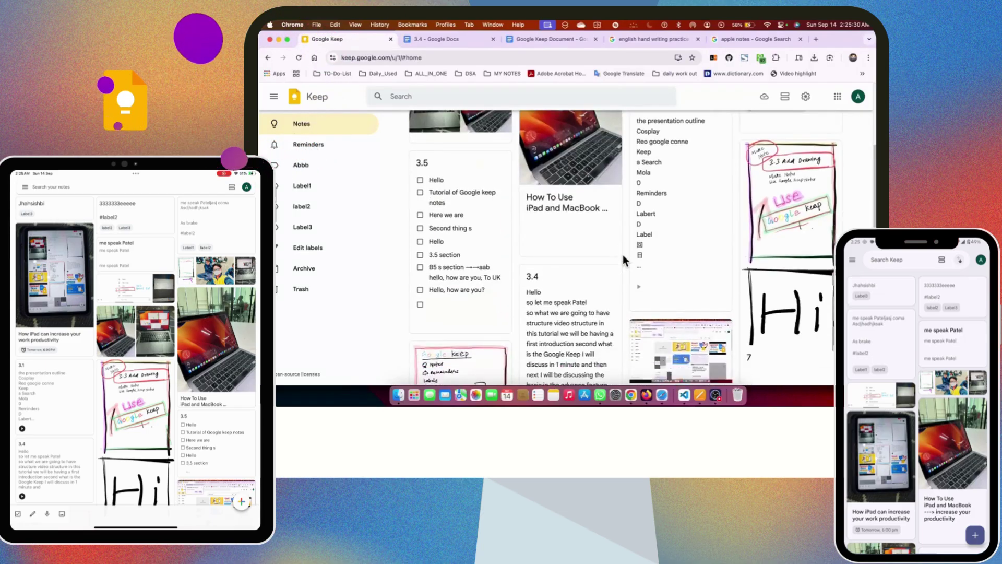
scroll(623, 254, down, 5)
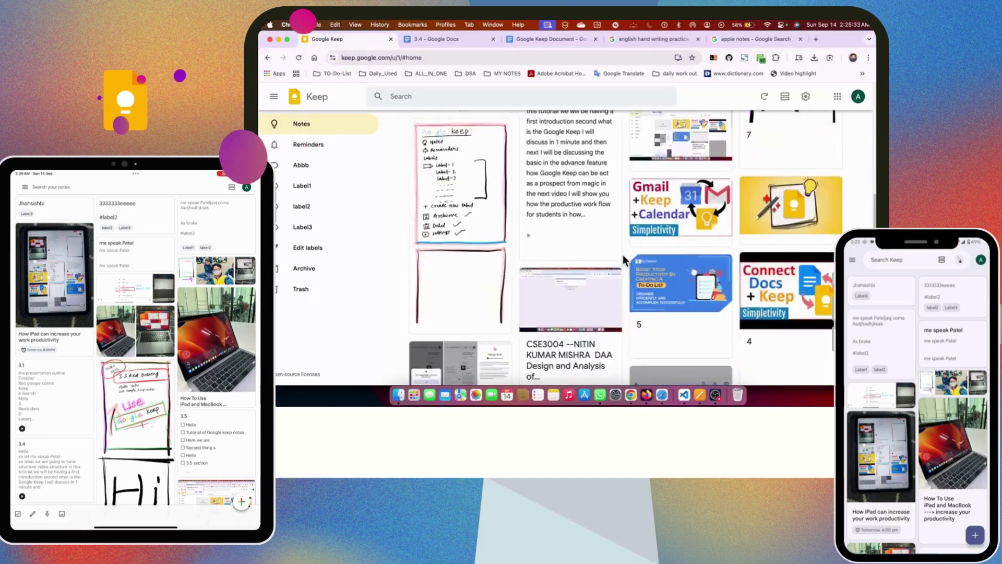
scroll(622, 254, up, 10)
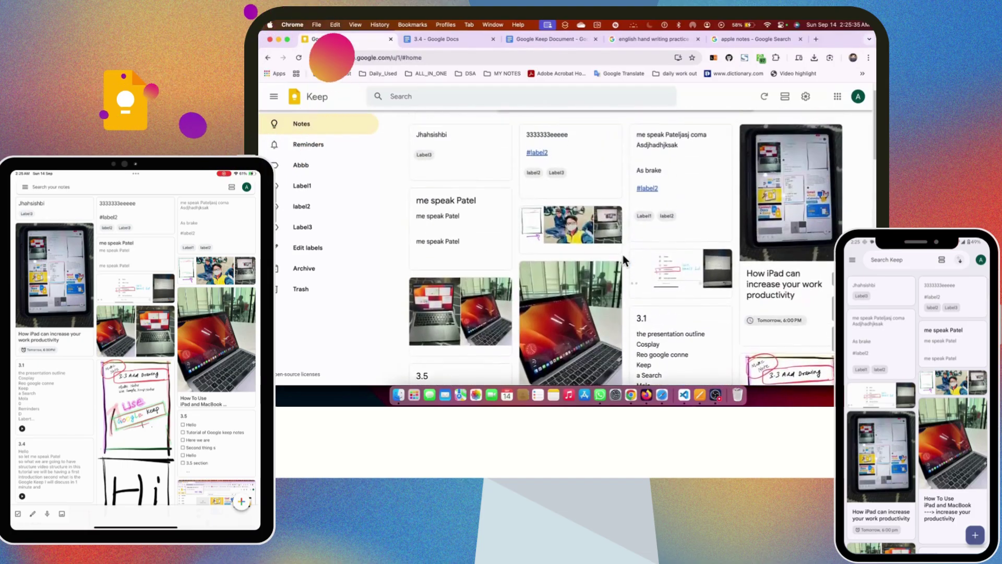
scroll(623, 255, up, 2)
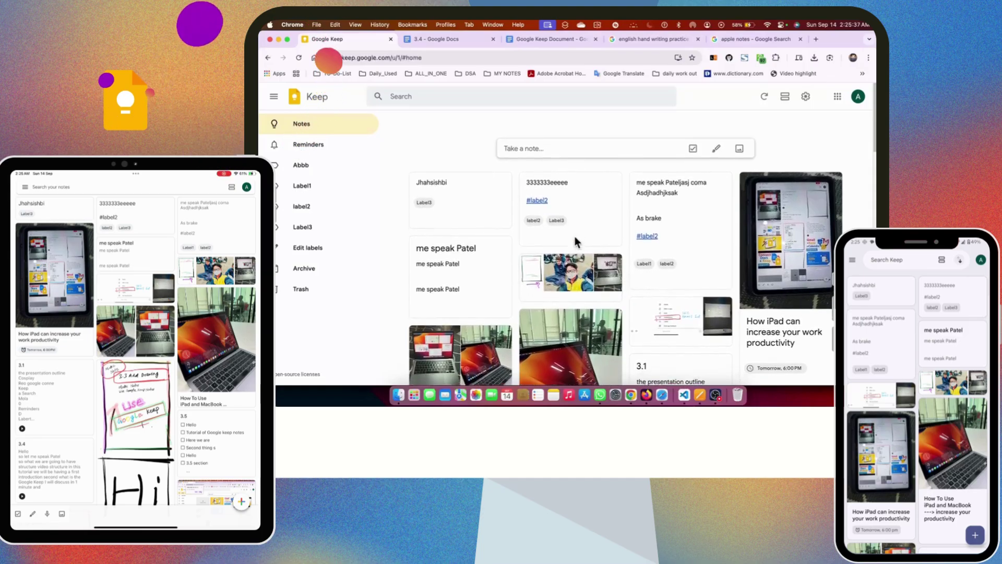
scroll(576, 241, down, 1)
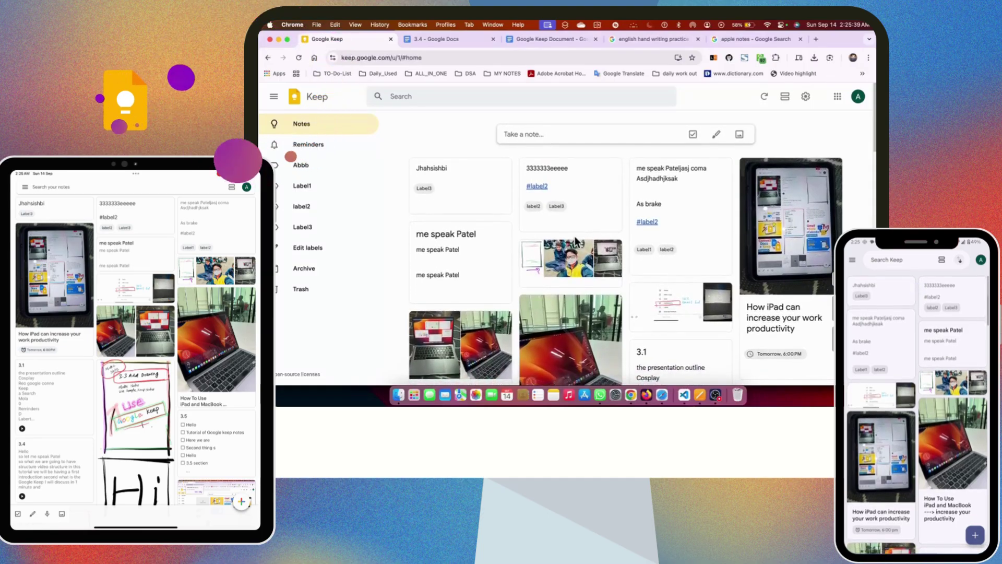